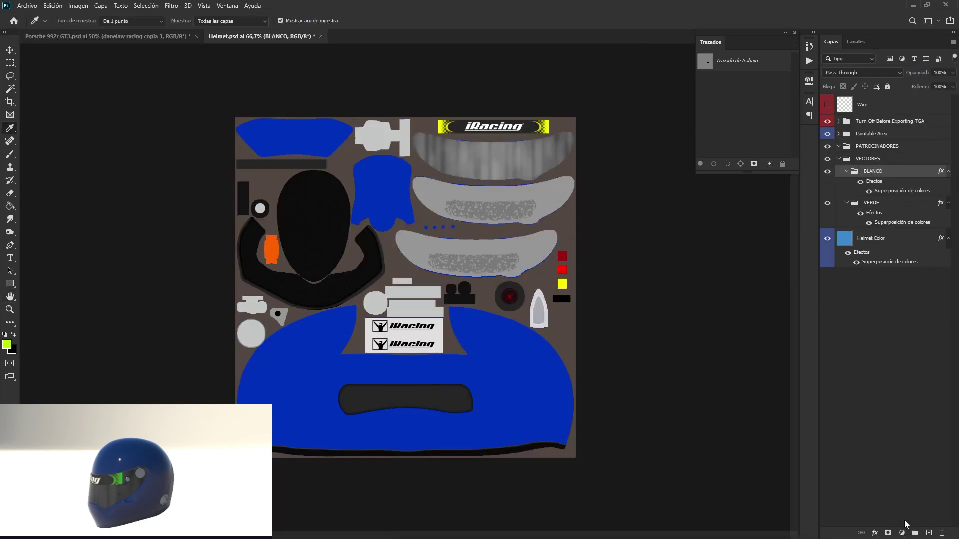
Step: Reorder BLANCO within VECTORES, then name the new group CARBOM with a black Color Overlay
drag(874, 226, 873, 168)
double_click(873, 233)
text(c)
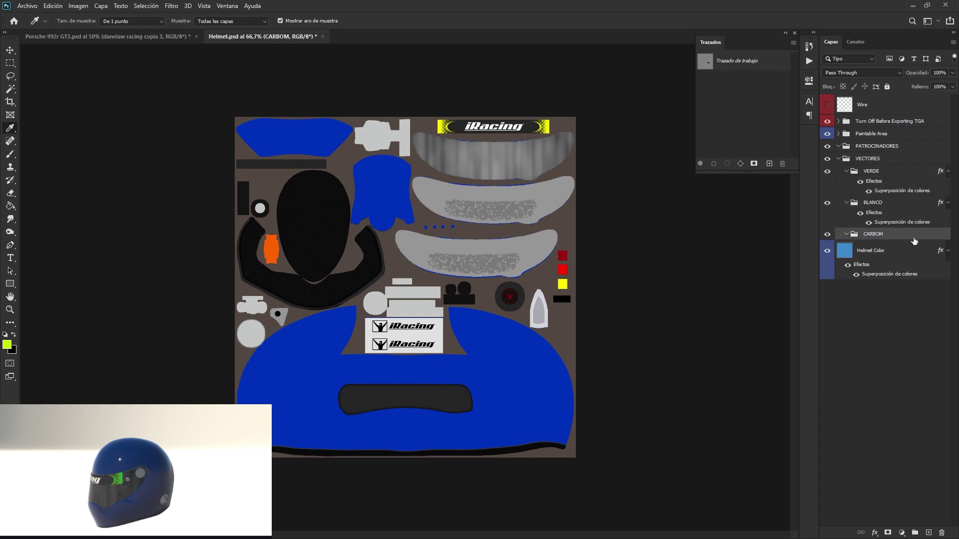
double_click(914, 234)
click(767, 314)
click(857, 382)
Step: Show the wireframe, add empty layer Capa 1, and begin a pen path at the shell's lower edge
click(828, 105)
key(ctrl+shift+alt+n)
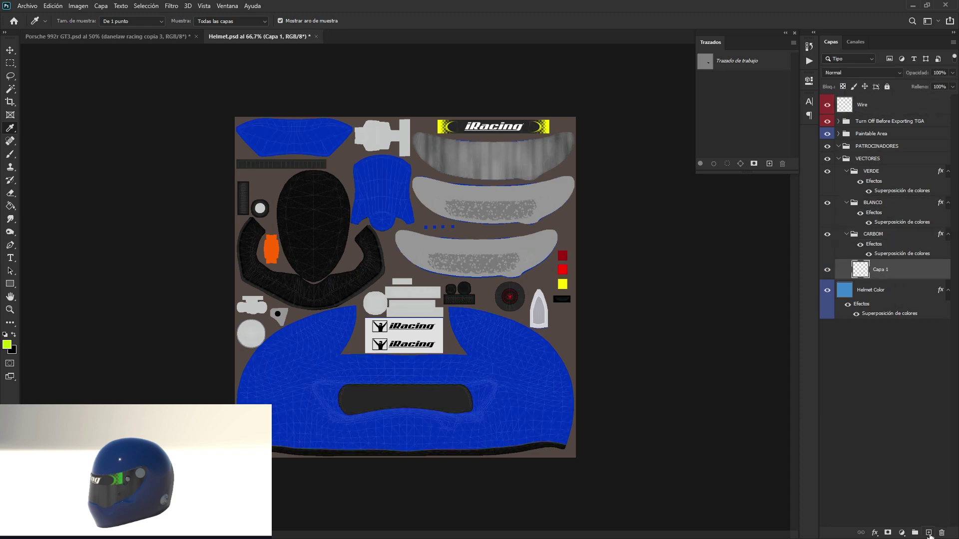
key(ctrl+plus)
key(p)
click(394, 433)
Step: Curve the lower stripe path and add a new layer inside the VERDE group
drag(585, 399, 618, 395)
click(647, 399)
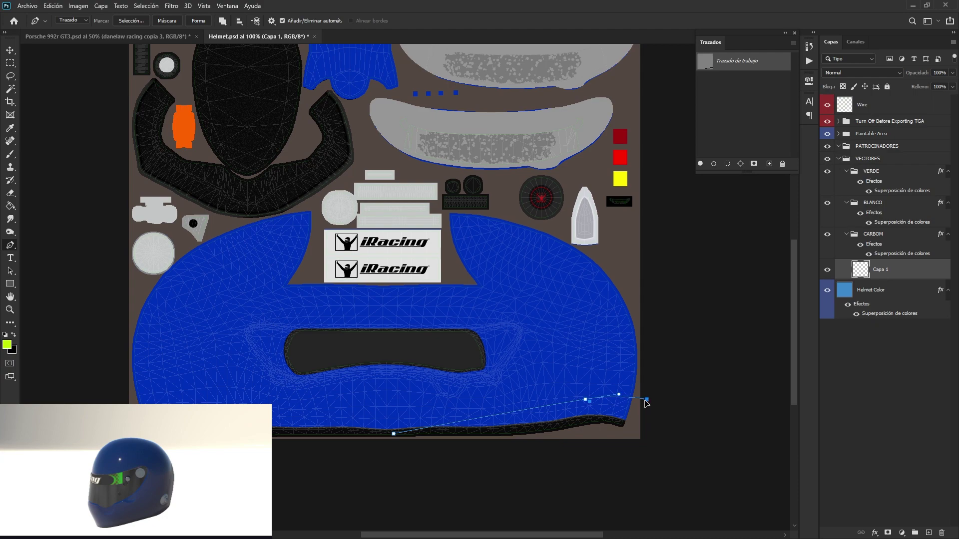
click(701, 164)
click(871, 171)
key(ctrl+shift+alt+n)
key(ctrl+plus)
drag(586, 453, 424, 353)
Step: Close the pointed stripe outline along the lower edge and fill it lime green
click(694, 398)
drag(467, 424, 538, 368)
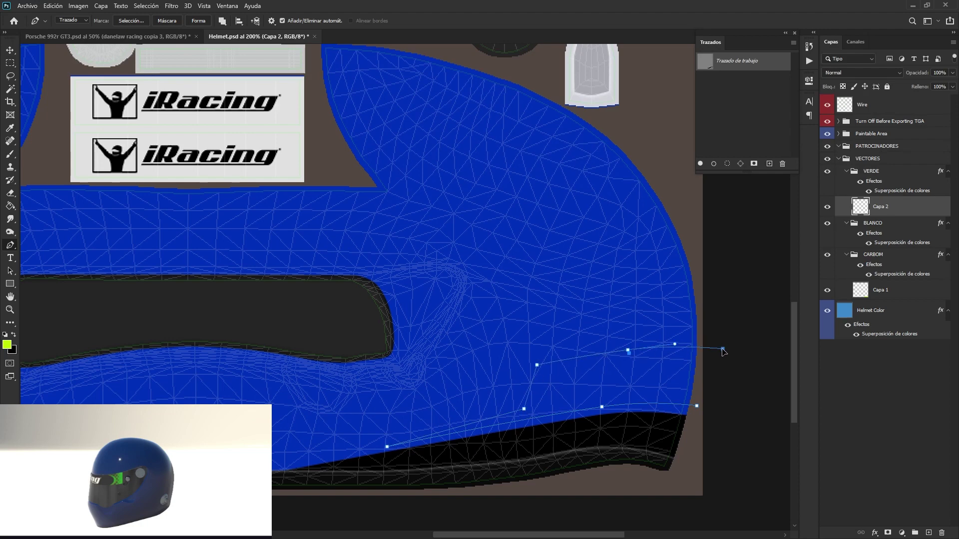
click(700, 165)
click(389, 446)
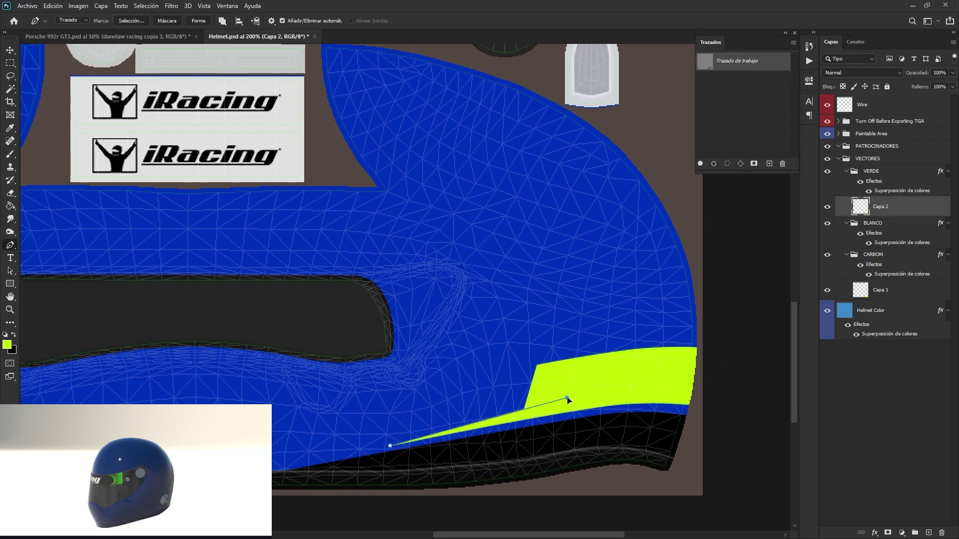
click(724, 150)
key(m)
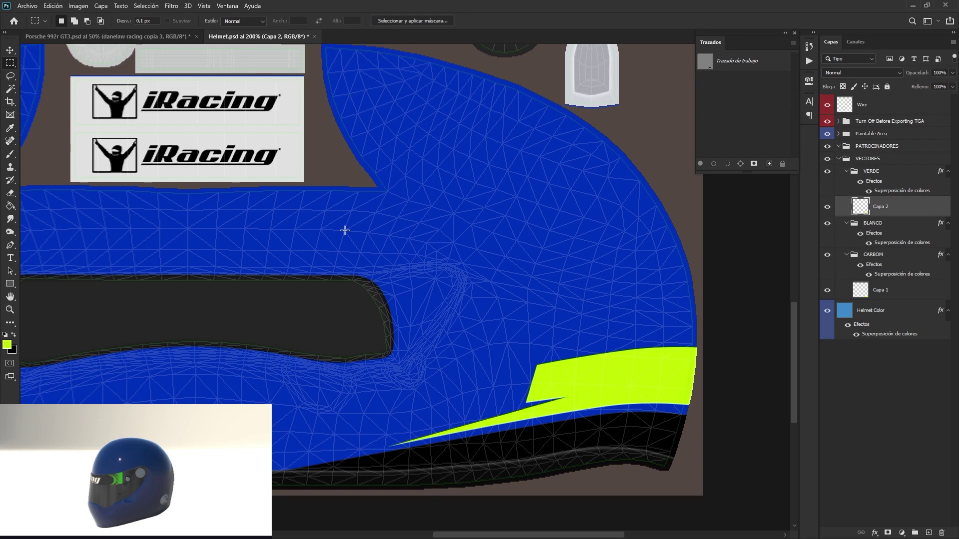
mouse_move(120, 480)
mouse_down()
mouse_move(157, 489)
mouse_move(141, 510)
mouse_up()
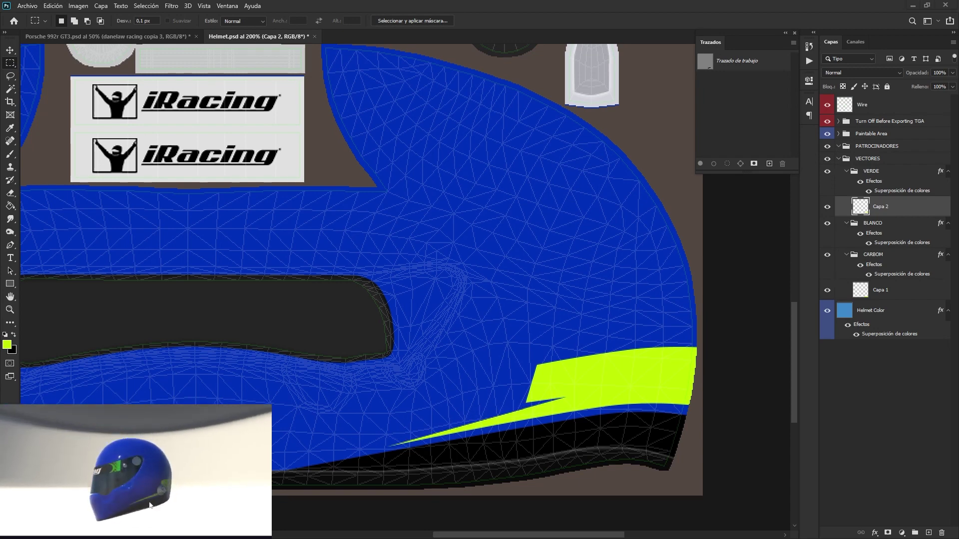
Step: Add a layer in BLANCO and fill an angular white stripe above the green one
click(873, 223)
click(928, 532)
key(p)
click(283, 456)
click(507, 405)
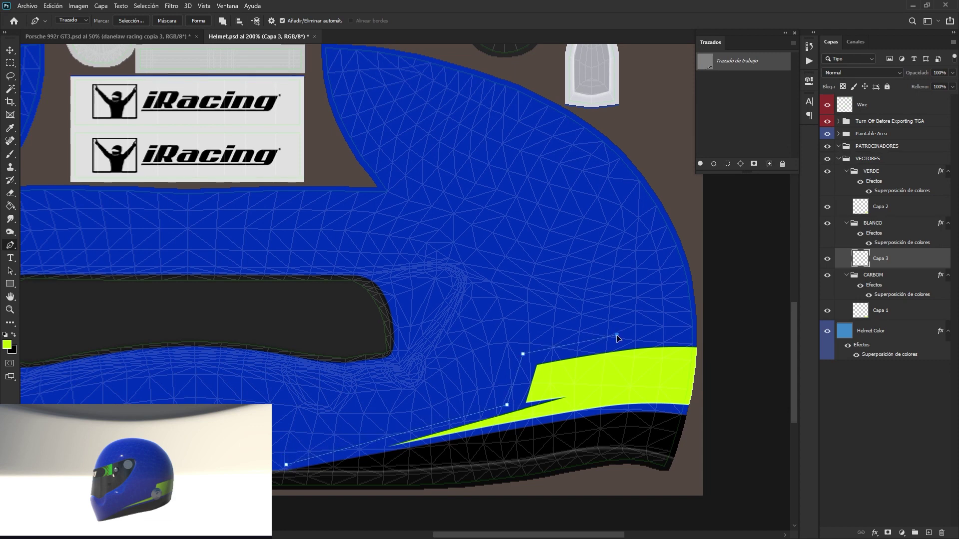
click(338, 353)
click(286, 465)
key(ctrl+Return)
key(alt+BackSpace)
key(ctrl+d)
Step: Cut a wedge out of the white stripe
click(427, 373)
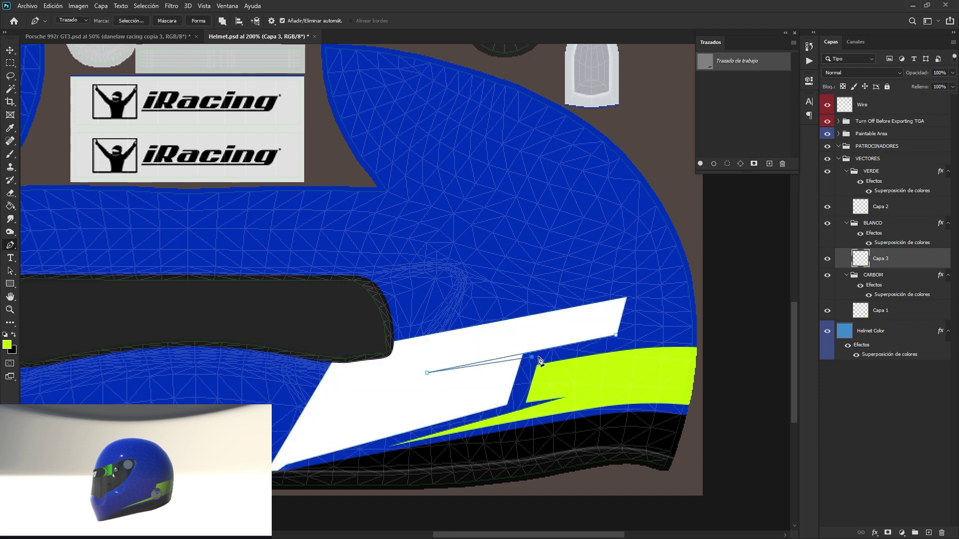
key(ctrl+Return)
key(Delete)
key(ctrl+d)
key(m)
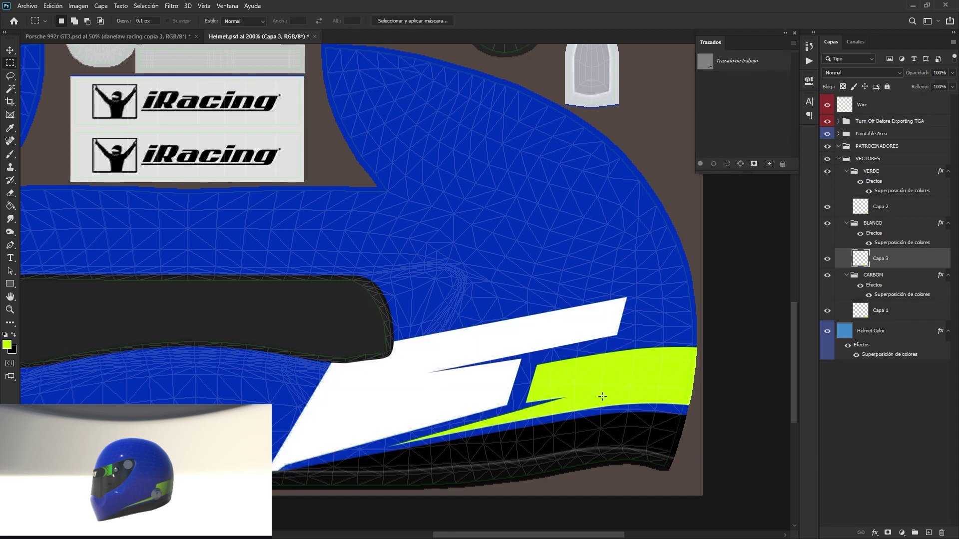
key(p)
click(286, 465)
Step: Widen the white stripe with an extra white-filled area
click(583, 385)
click(286, 465)
key(ctrl+Return)
key(alt+BackSpace)
key(ctrl+d)
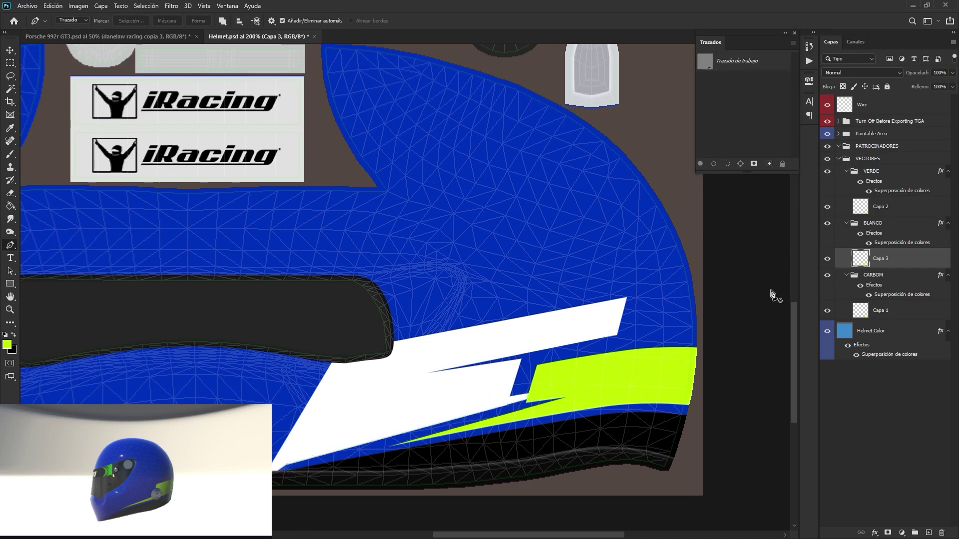
Step: On Capa 2, extend the green stripe with a green-filled piece
click(881, 206)
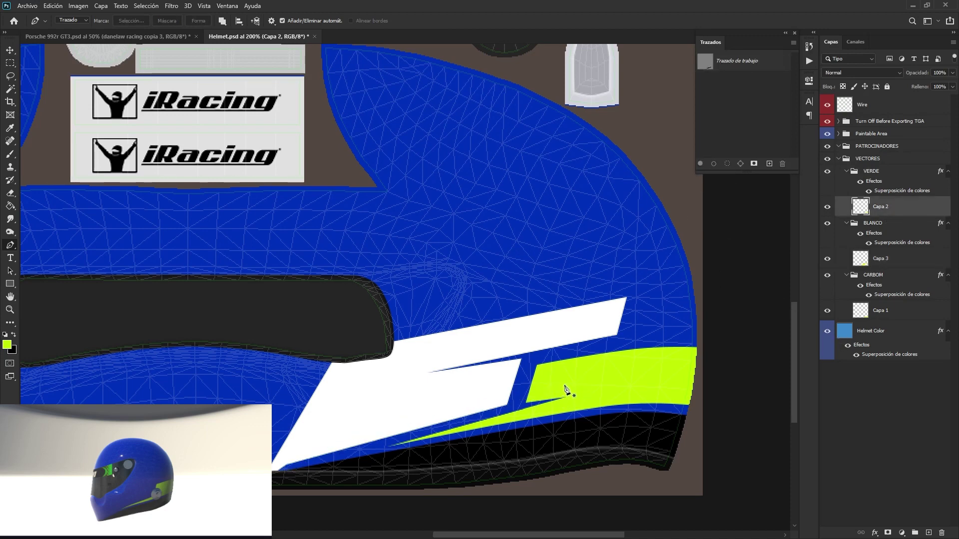
click(564, 385)
click(347, 440)
click(548, 383)
click(563, 385)
key(ctrl+Return)
key(alt+BackSpace)
key(ctrl+d)
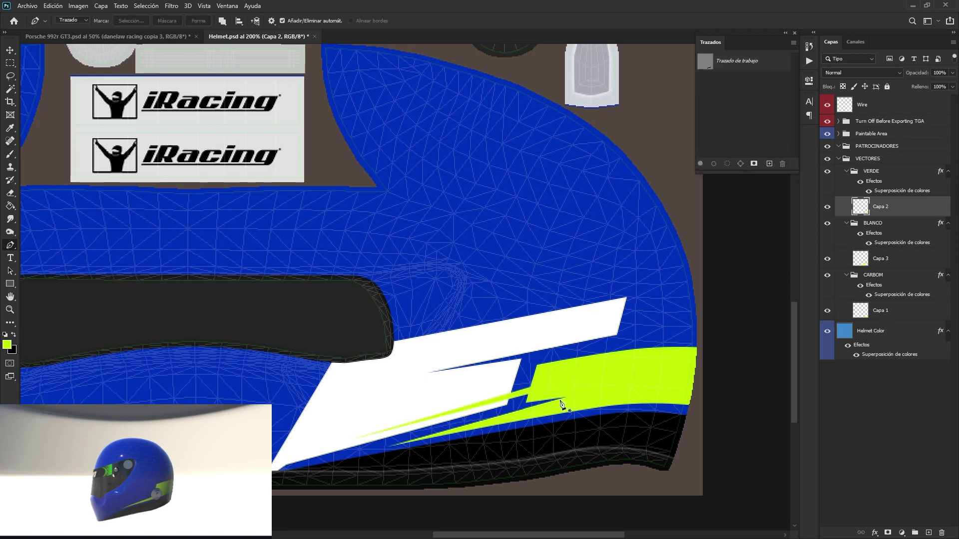
Step: Fill a thin green sliver beside the white stripe
click(359, 438)
click(546, 391)
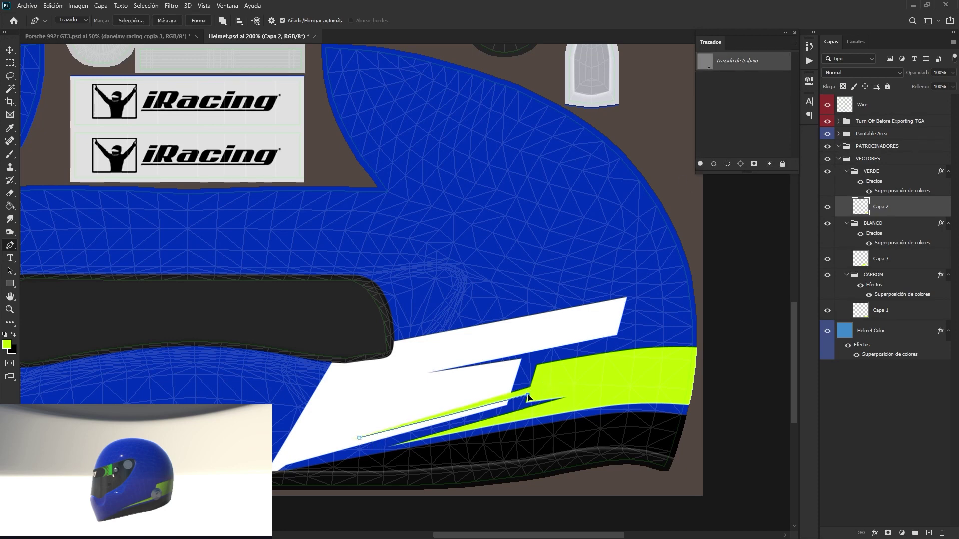
key(ctrl+Return)
key(alt+BackSpace)
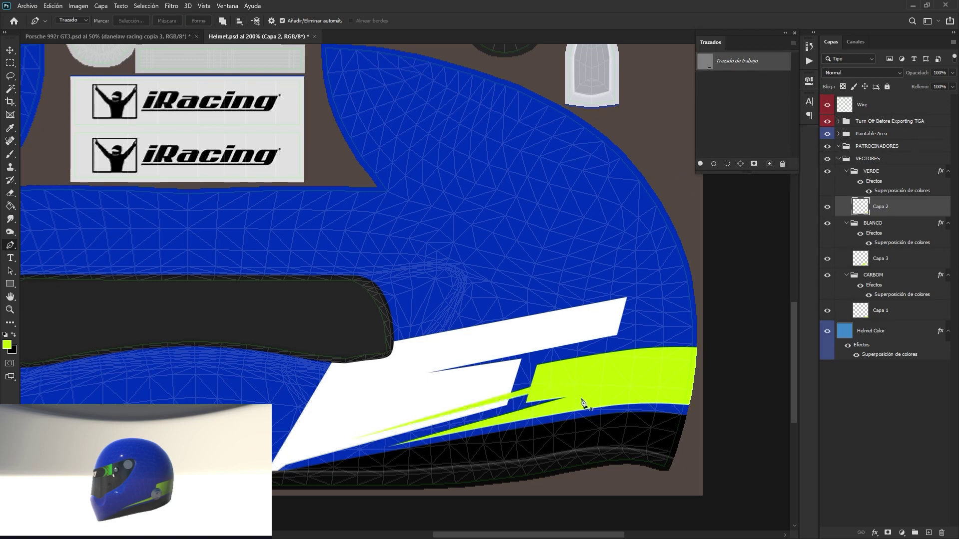
key(ctrl+d)
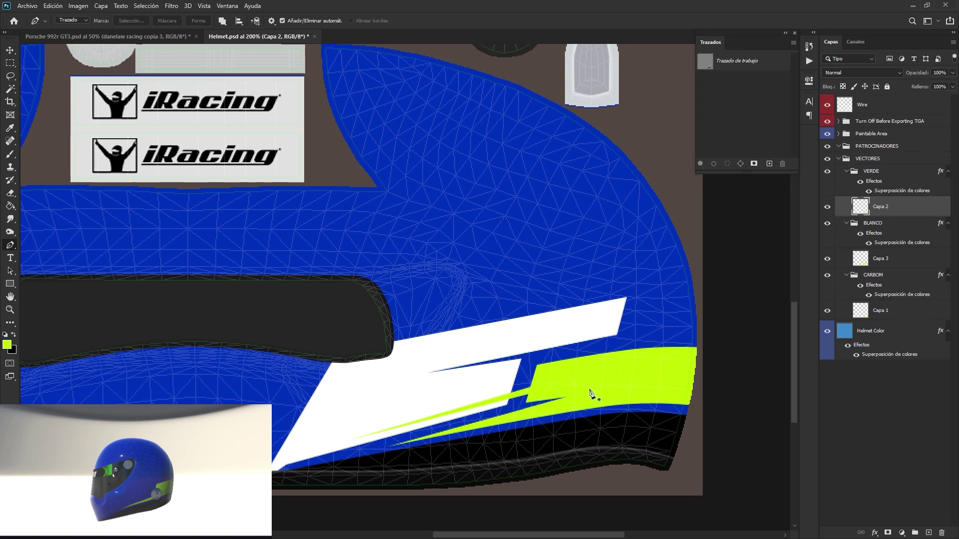
click(736, 60)
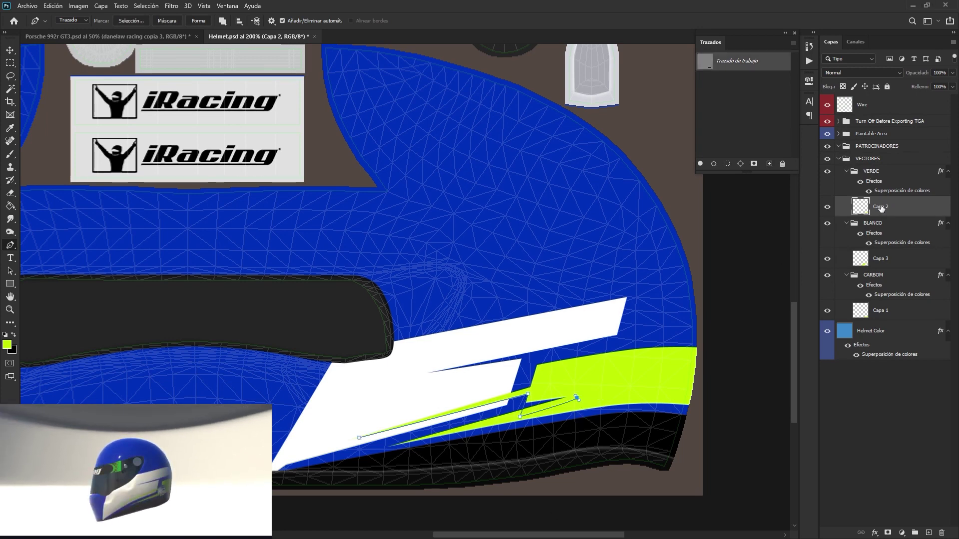
Step: On new layer Capa 4, fill a lime-green shape below the white stripe
key(ctrl+shift+alt+n)
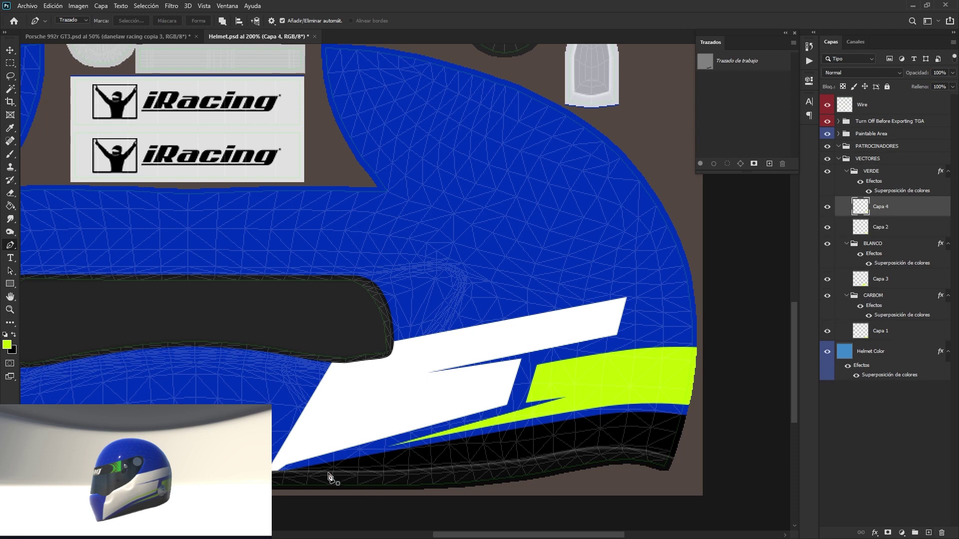
click(328, 473)
click(303, 433)
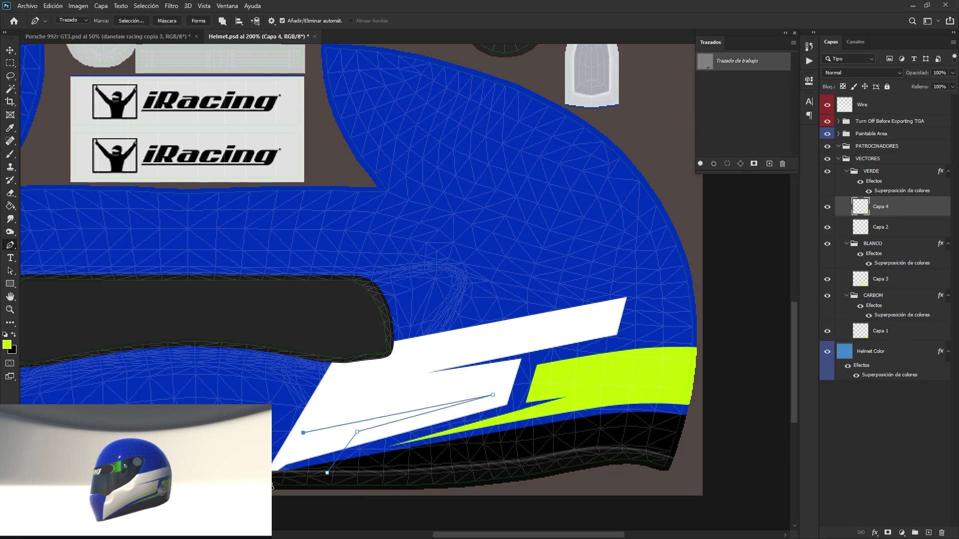
key(ctrl+Return)
key(alt+BackSpace)
key(ctrl+d)
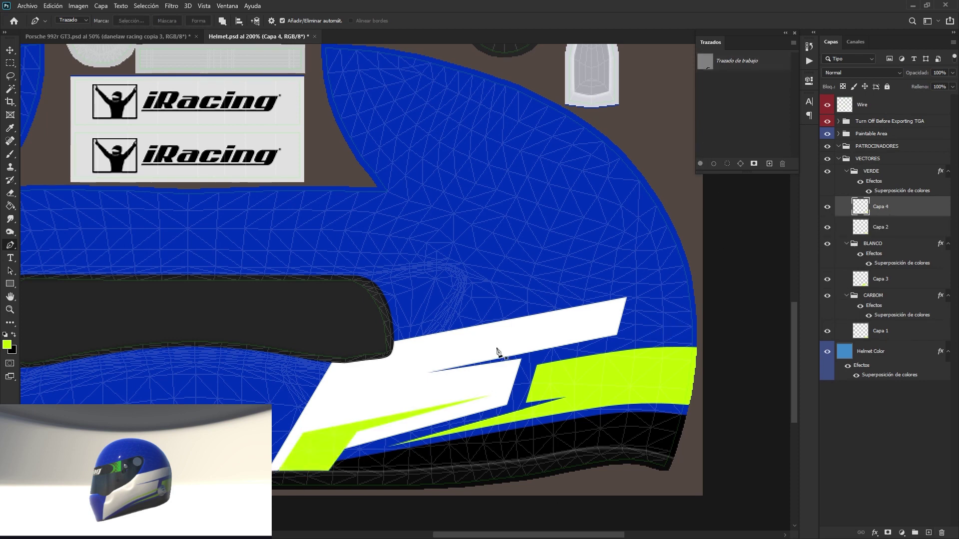
Step: Fill a broad lime-green band sweeping above the white stripe
click(385, 365)
click(526, 334)
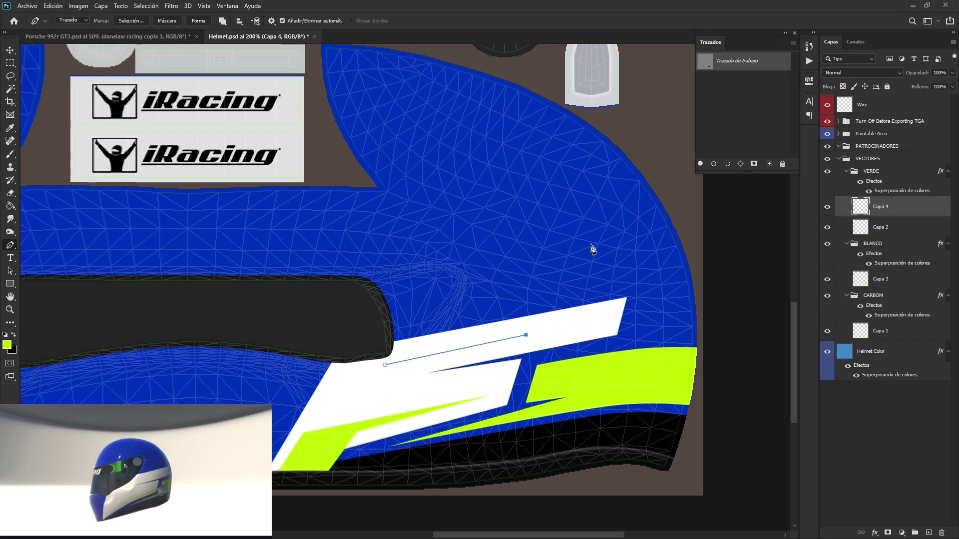
click(315, 283)
click(385, 365)
key(ctrl+Return)
key(alt+BackSpace)
key(ctrl+d)
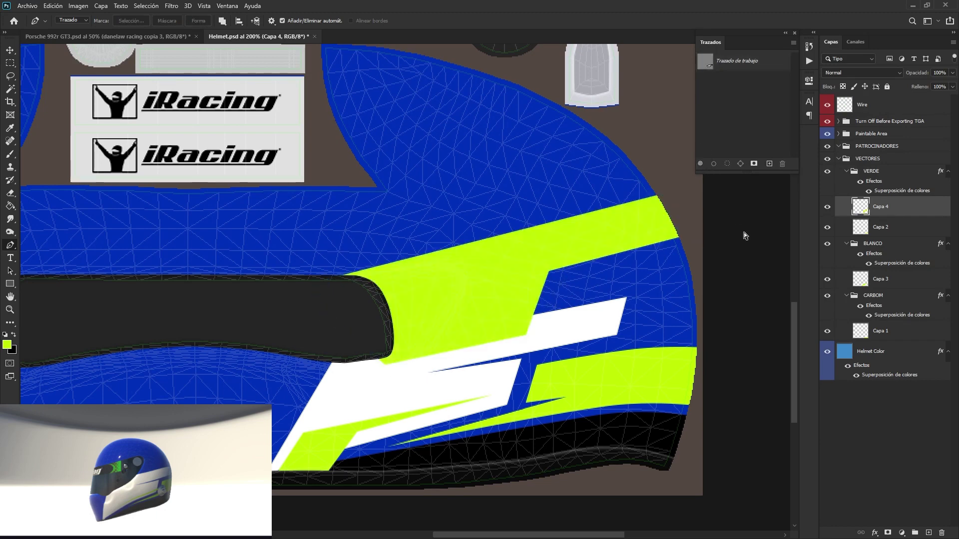
click(890, 279)
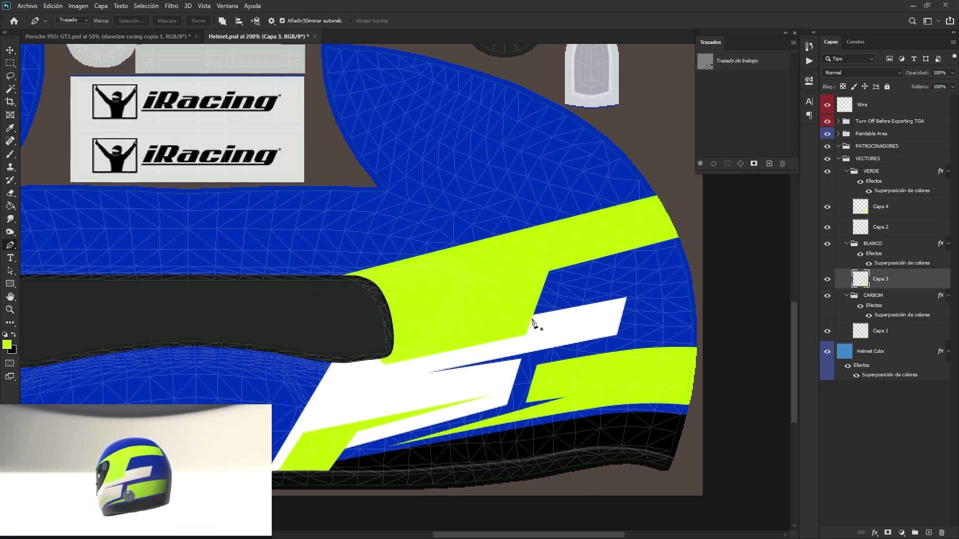
Step: On Capa 3, fill a pointed white spike at the stripe's end
click(530, 316)
click(709, 125)
click(675, 288)
click(546, 325)
click(675, 289)
key(ctrl+Return)
key(alt+BackSpace)
key(ctrl+d)
Step: Fill a second white spike and another white piece beside it
click(676, 289)
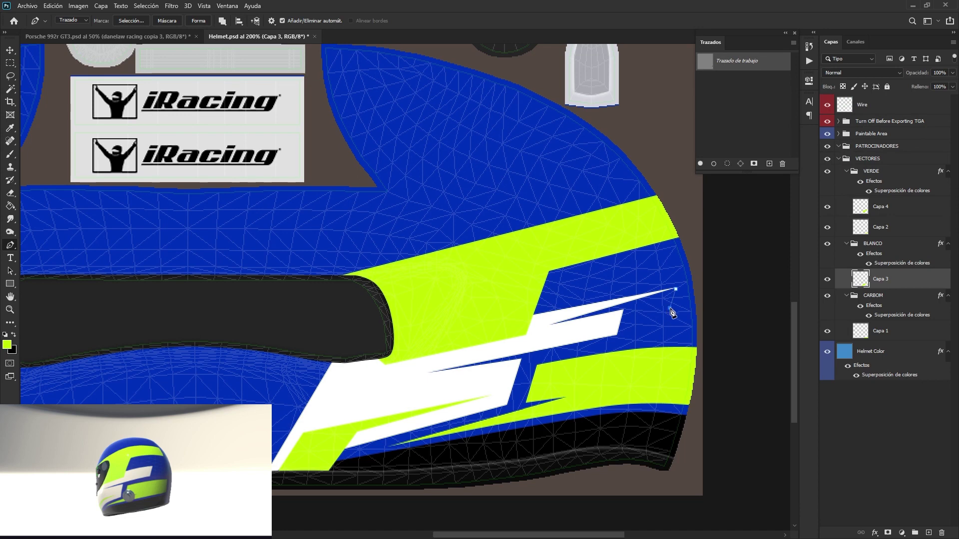
key(ctrl+Return)
key(alt+BackSpace)
key(ctrl+d)
click(534, 315)
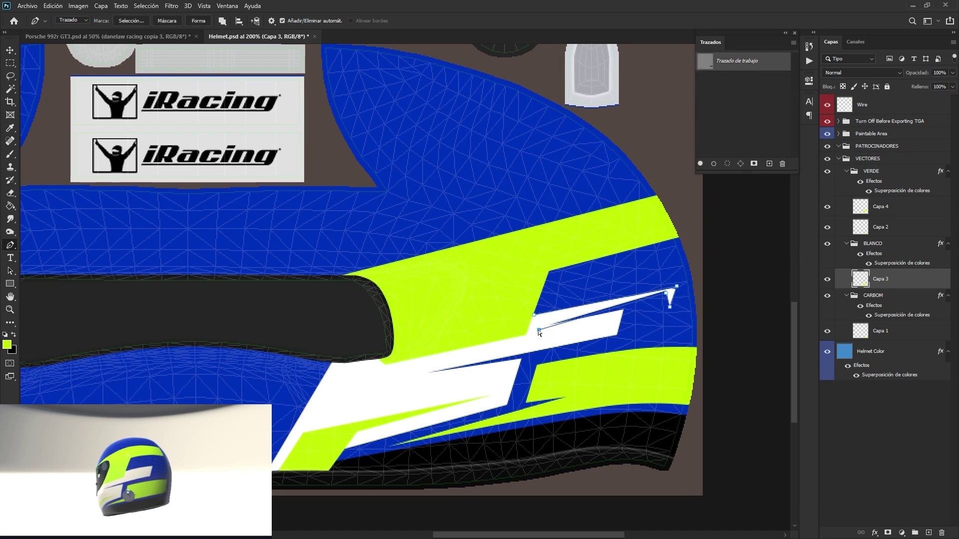
key(ctrl+Return)
key(alt+BackSpace)
key(ctrl+d)
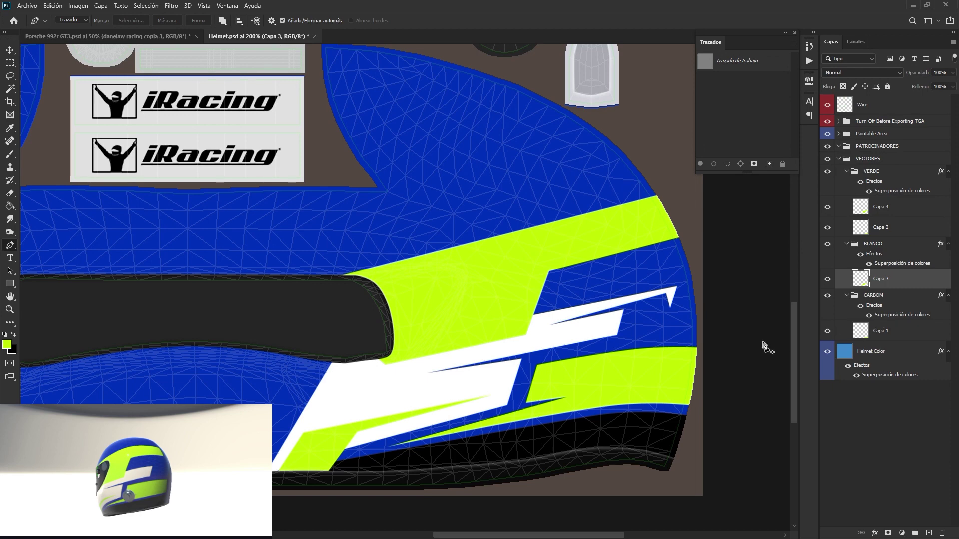
Step: Outline a thin diagonal sliver in the white stripe as a selection
key(ctrl+plus)
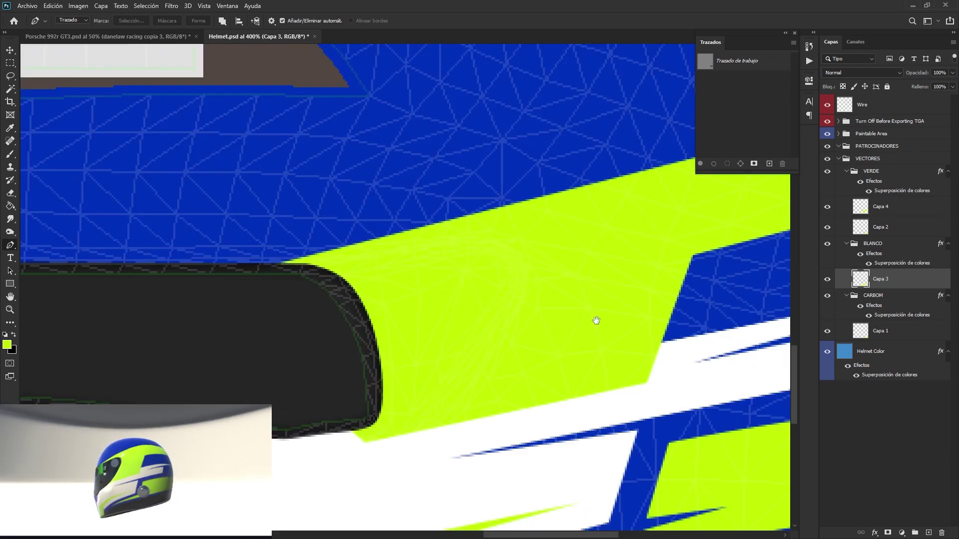
click(458, 332)
click(439, 399)
click(443, 398)
click(456, 332)
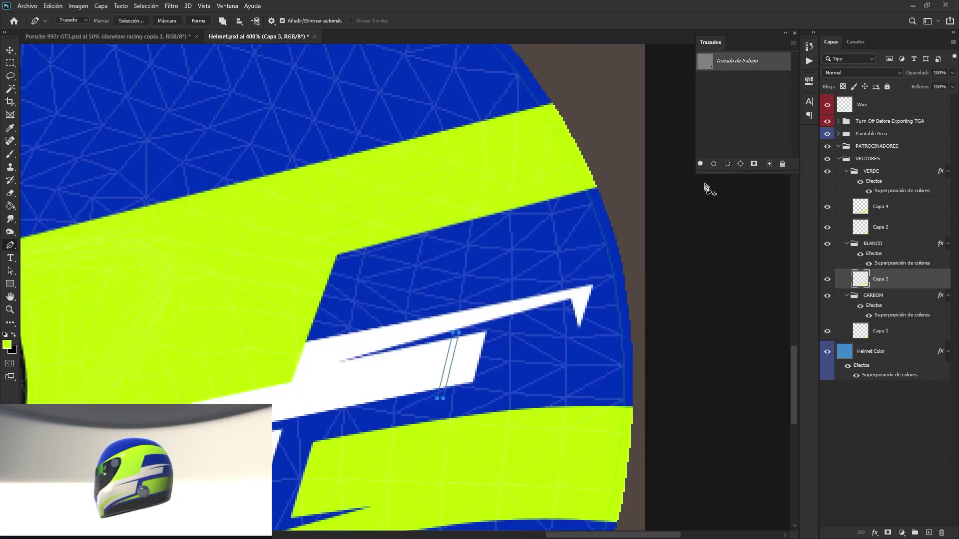
key(ctrl+Return)
key(m)
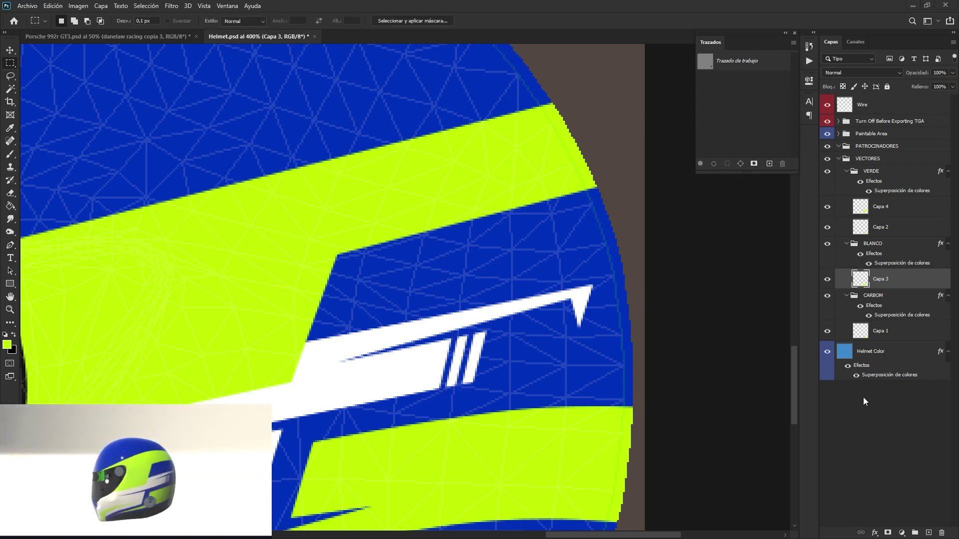
Step: Zoom out to 300% and select Capa 4 in VERDE, viewing the visor opening area
key(ctrl+minus)
click(881, 207)
drag(305, 221, 356, 246)
Step: Fill a curved green area next to the visor opening on Capa 4
key(p)
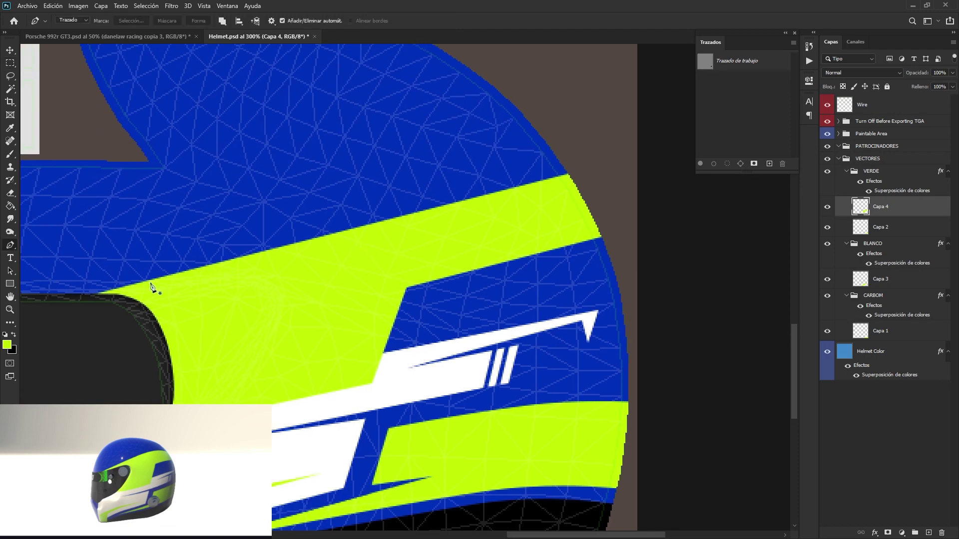
click(98, 294)
drag(401, 188, 404, 208)
click(97, 294)
click(700, 164)
click(744, 115)
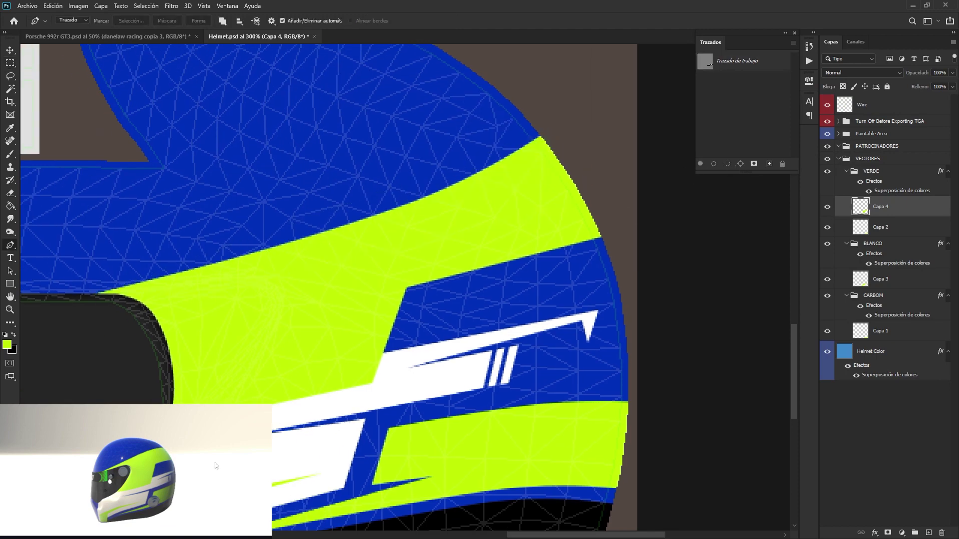
Step: Draw a path across the green band, then hide and deselect it
click(408, 289)
click(623, 221)
click(514, 259)
click(728, 164)
click(743, 114)
key(m)
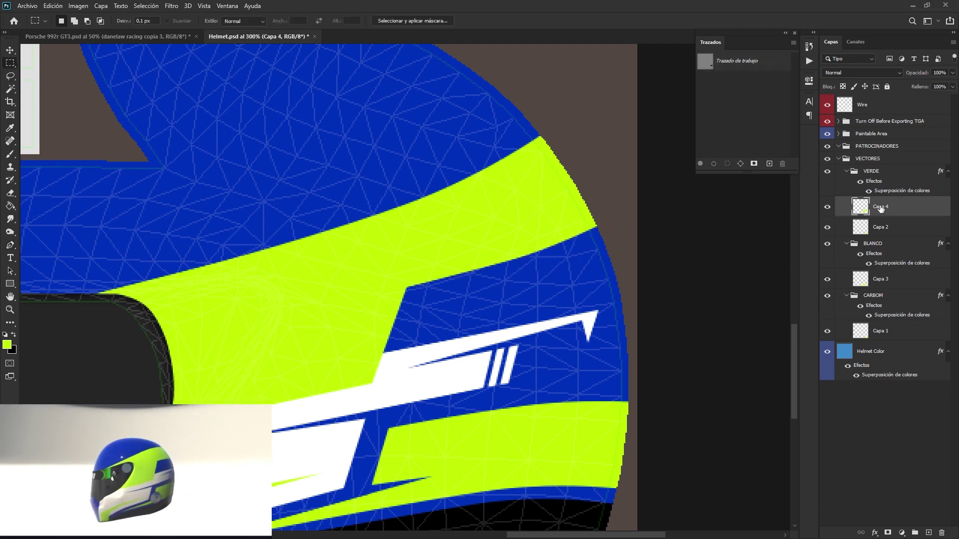
Step: Cut a thin blue wedge out of the lime-green band
key(p)
click(469, 271)
click(274, 317)
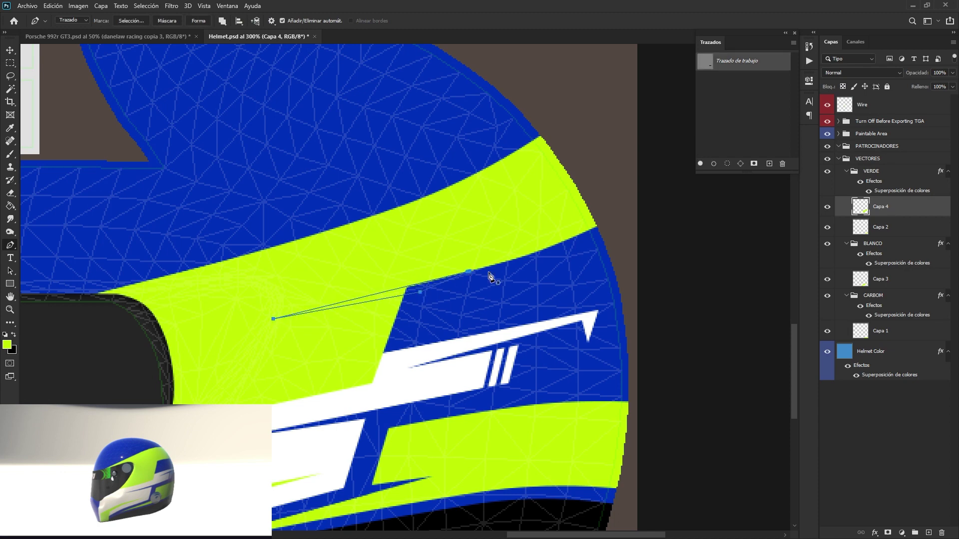
key(ctrl+Return)
key(Delete)
key(ctrl+d)
key(m)
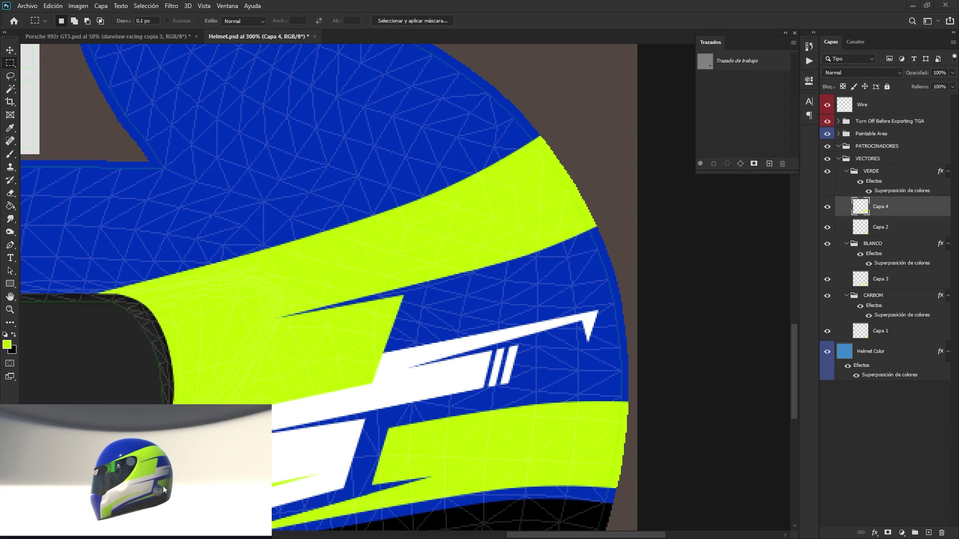
Step: Extend the upper band with lime green along the helmet's top, zooming out to 200%
scroll(324, 288, down, 2)
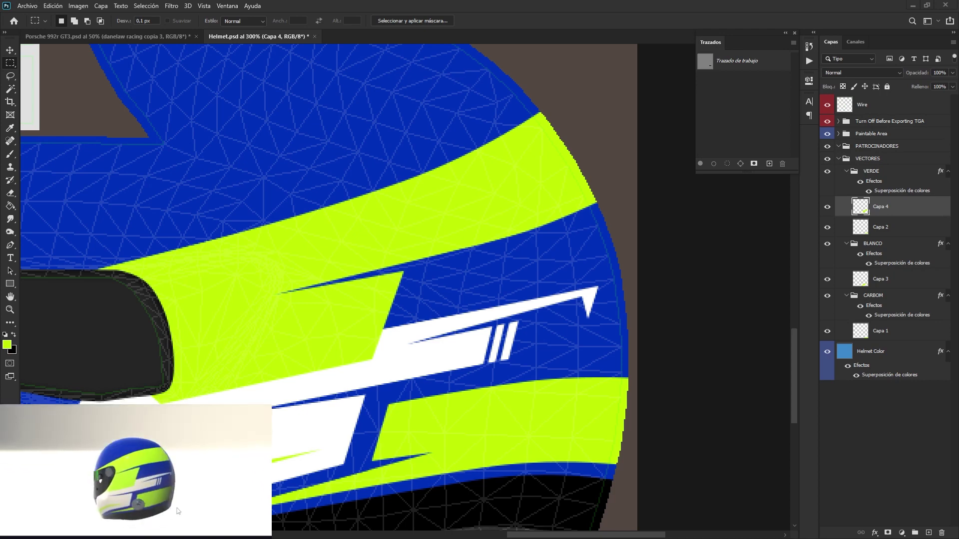
drag(520, 537, 465, 537)
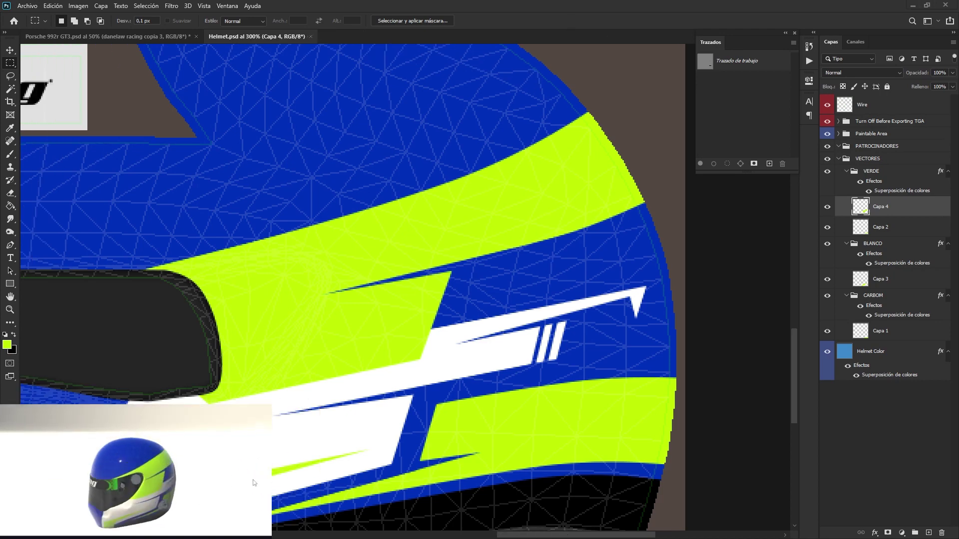
scroll(128, 302, up, 2)
key(p)
click(128, 283)
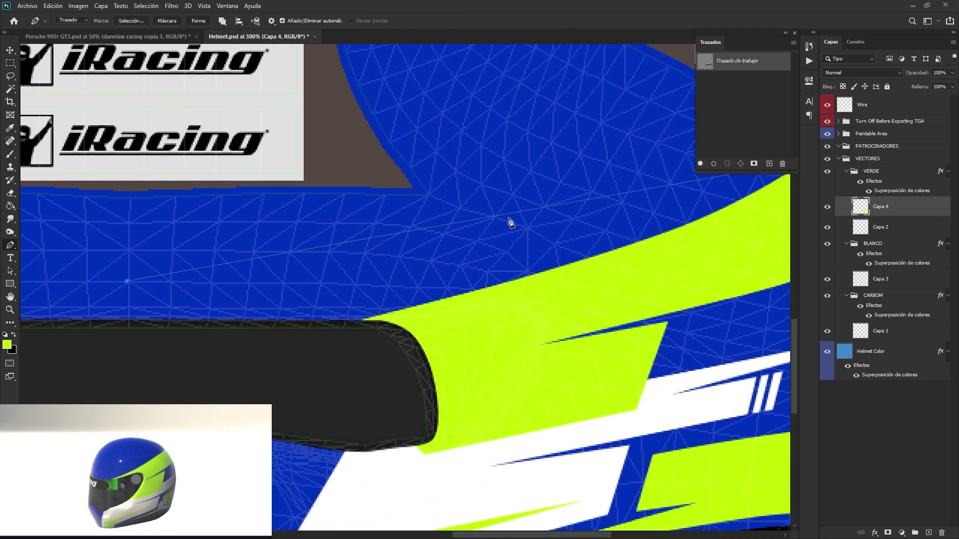
click(531, 256)
key(ctrl+minus)
click(671, 203)
key(ctrl+Return)
key(alt+BackSpace)
key(ctrl+d)
Step: Curve the band's lime-green fill out to the helmet's right edge
drag(674, 196, 583, 241)
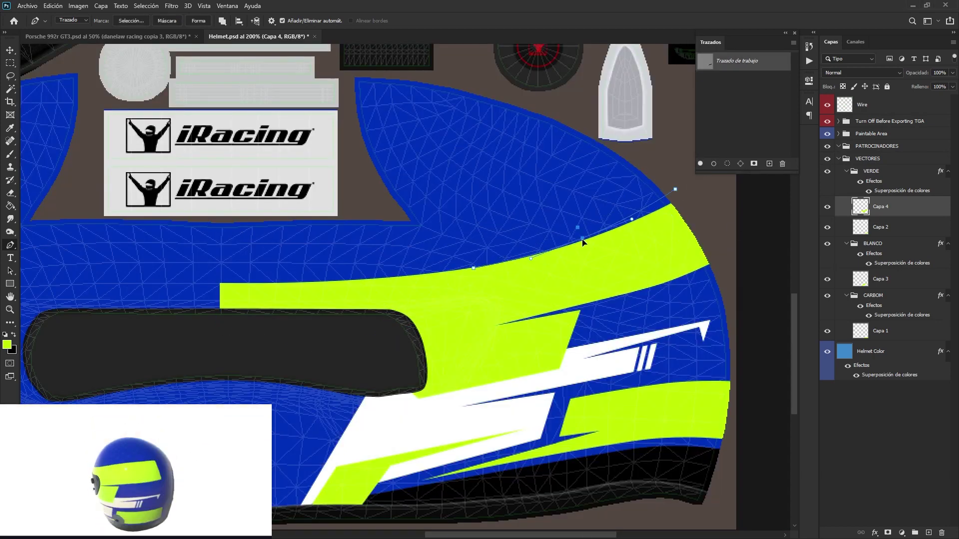
key(ctrl+Return)
key(alt+BackSpace)
key(ctrl+d)
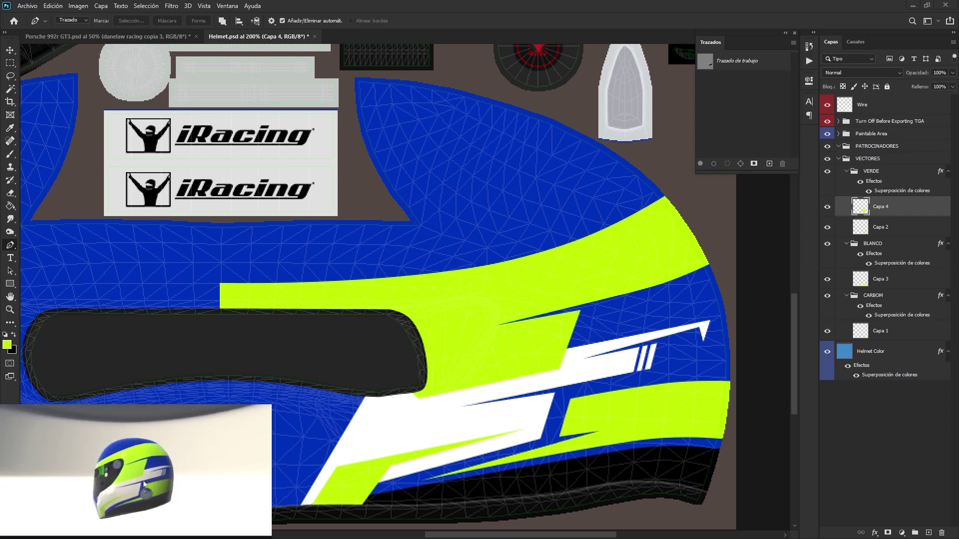
click(897, 332)
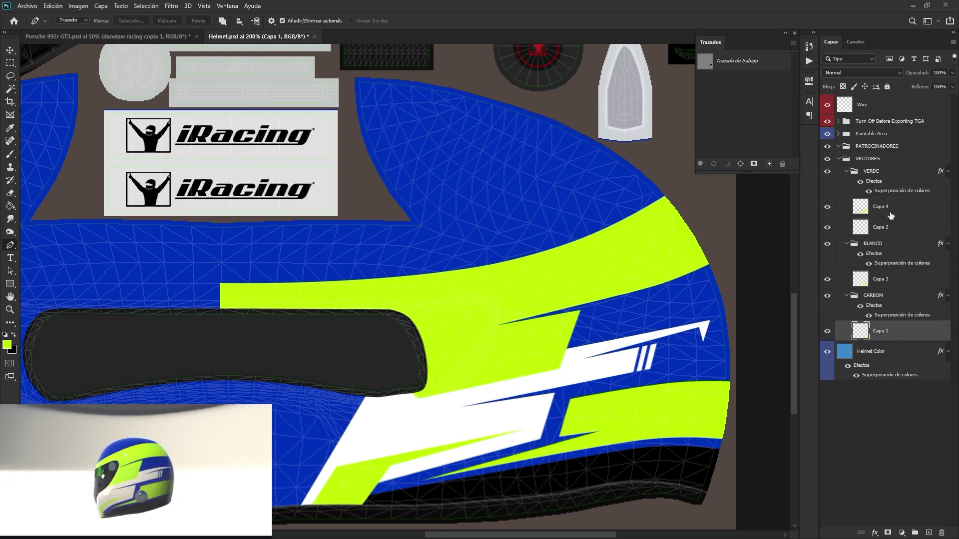
Step: Add a layer and start a path, then discard both and remove the empty Capa 5
click(928, 533)
click(578, 342)
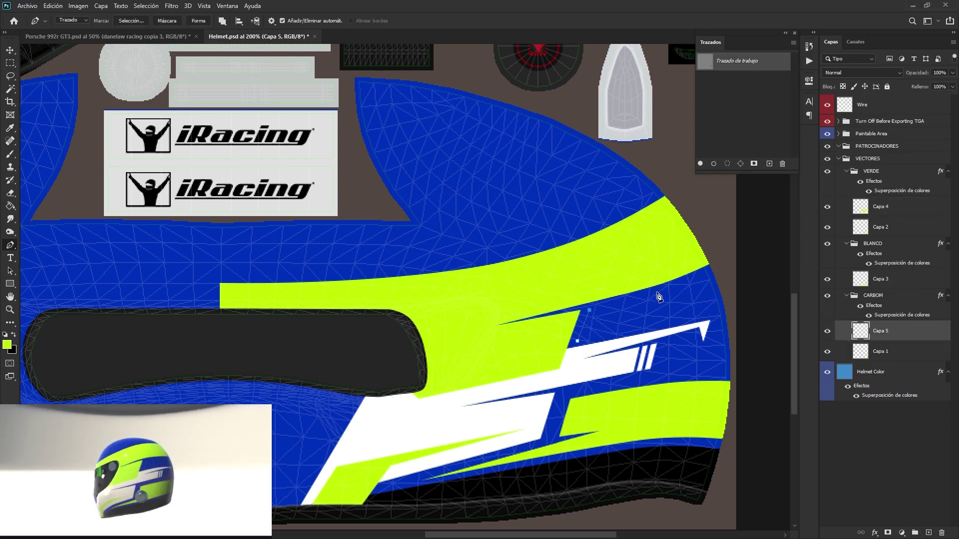
key(Delete)
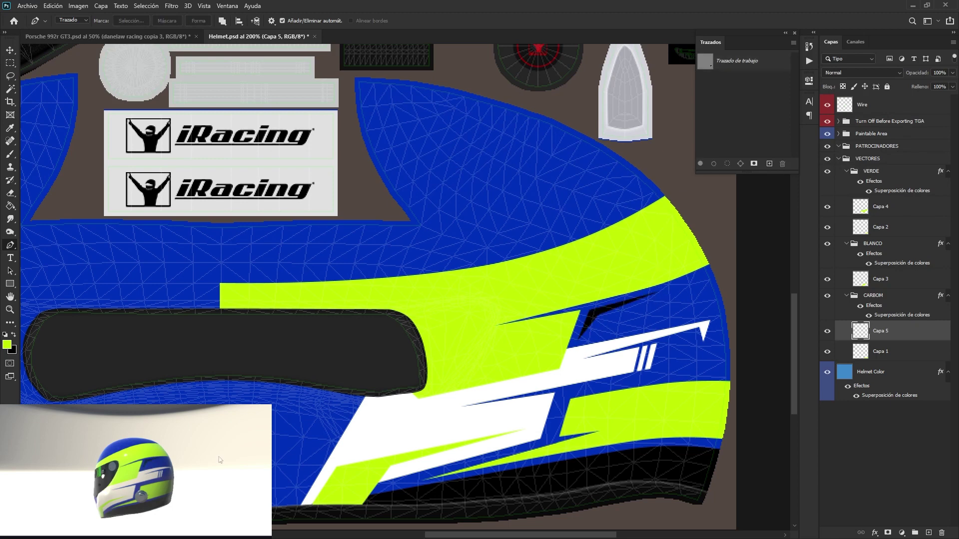
click(941, 532)
Step: Create the DETALLES group and give it a white Color Overlay
click(915, 533)
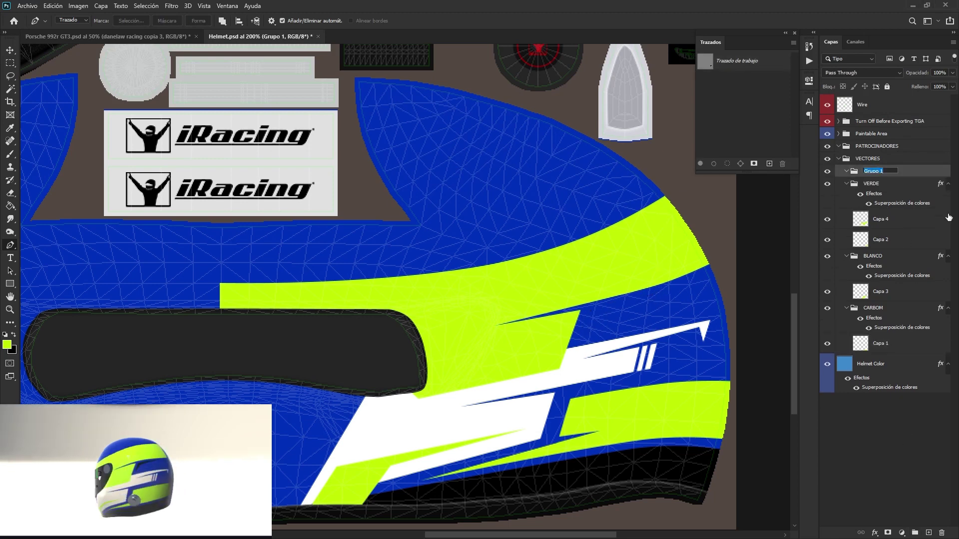
double_click(910, 172)
click(644, 342)
key(Return)
key(Return)
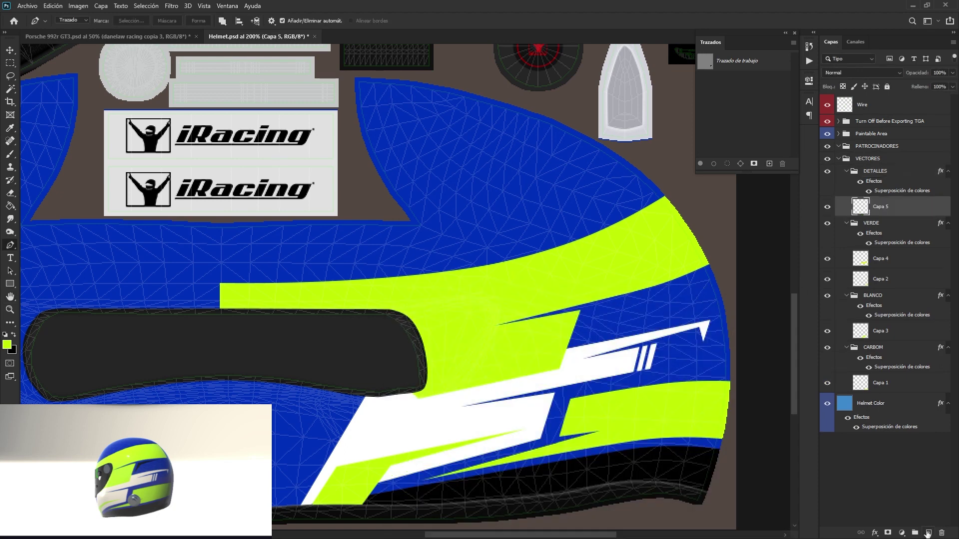
Step: On a new layer, fill a Pen-drawn triangle inside the lime shape with white
click(928, 533)
scroll(519, 342, up, 2)
click(581, 264)
click(548, 354)
click(360, 399)
click(580, 263)
key(ctrl+Return)
key(alt+BackSpace)
key(ctrl+d)
Step: Fade the white triangle into a soft highlight with the Eraser at 67%
key(e)
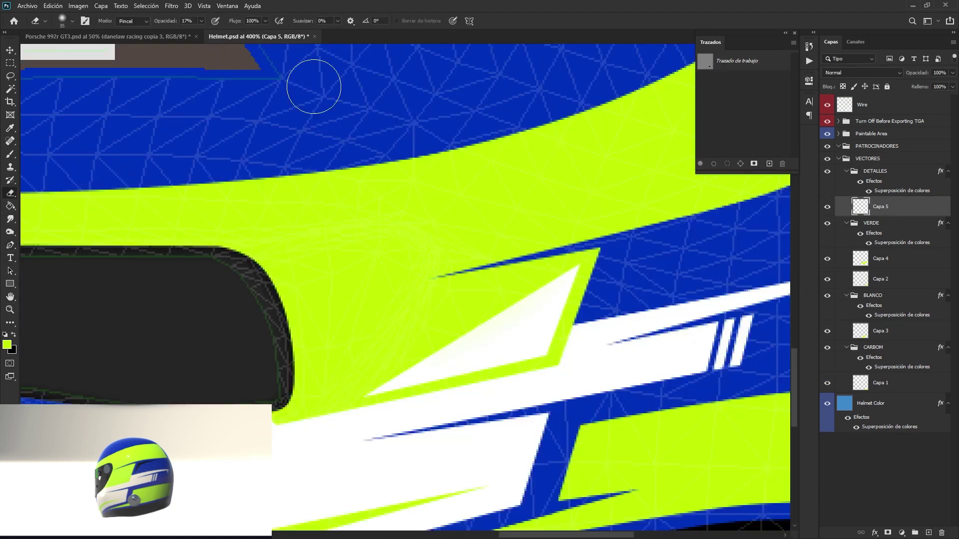
drag(224, 34, 225, 34)
mouse_move(380, 382)
mouse_down()
mouse_move(552, 257)
mouse_move(349, 374)
mouse_up()
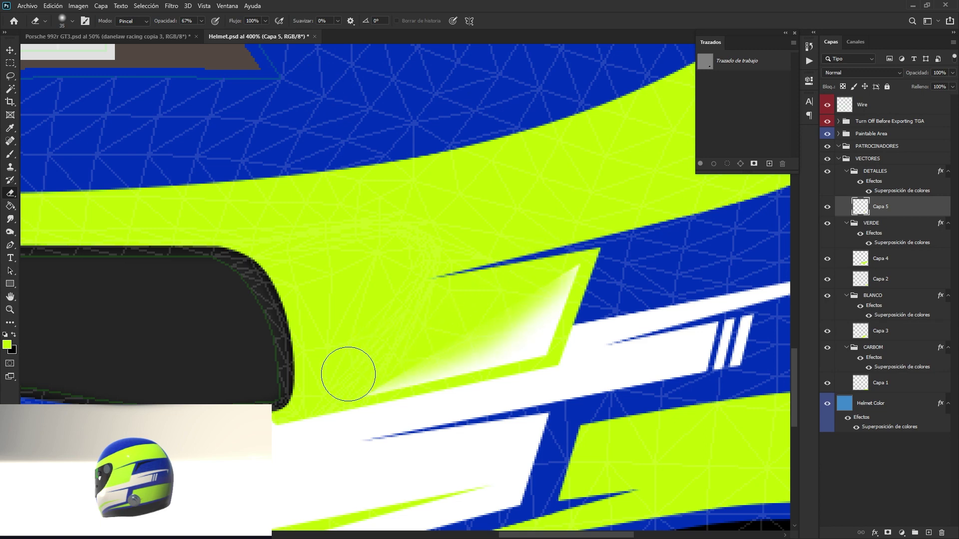
drag(518, 309, 352, 366)
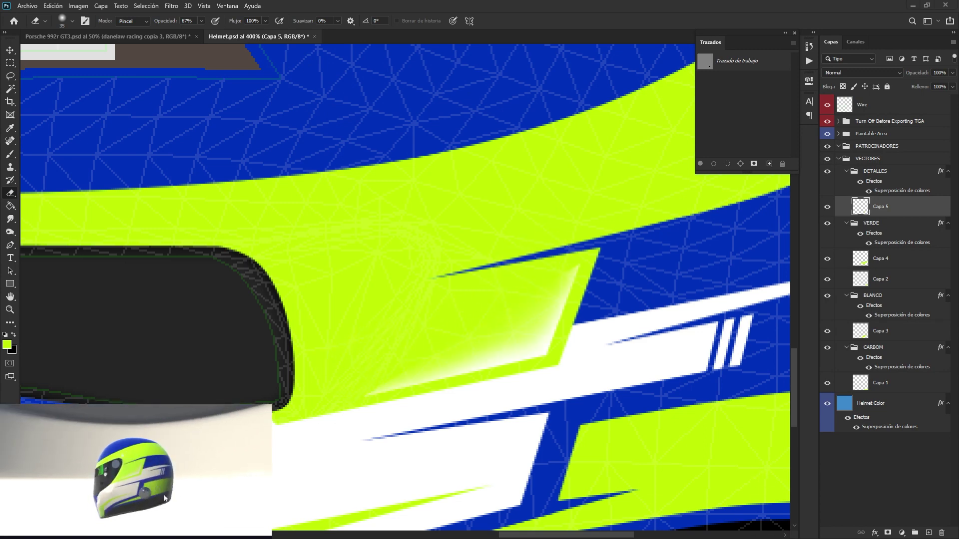
Step: Add Capa 6 and start a Pen path up the lower lime stripe's left edge
drag(695, 386, 461, 272)
click(929, 533)
key(p)
click(339, 377)
click(356, 319)
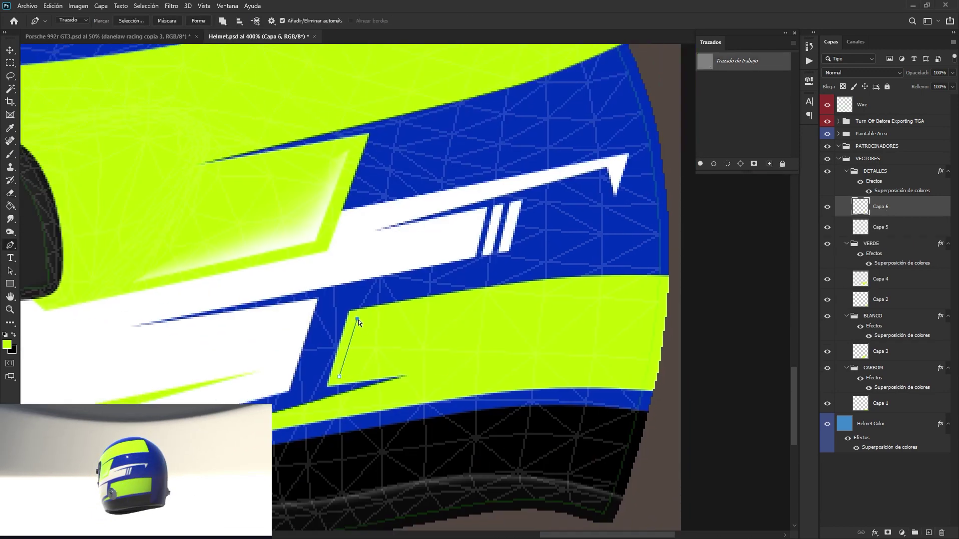
Step: Extend the Pen path along the lower lime stripe's top edge
click(443, 303)
click(603, 286)
click(679, 287)
click(529, 294)
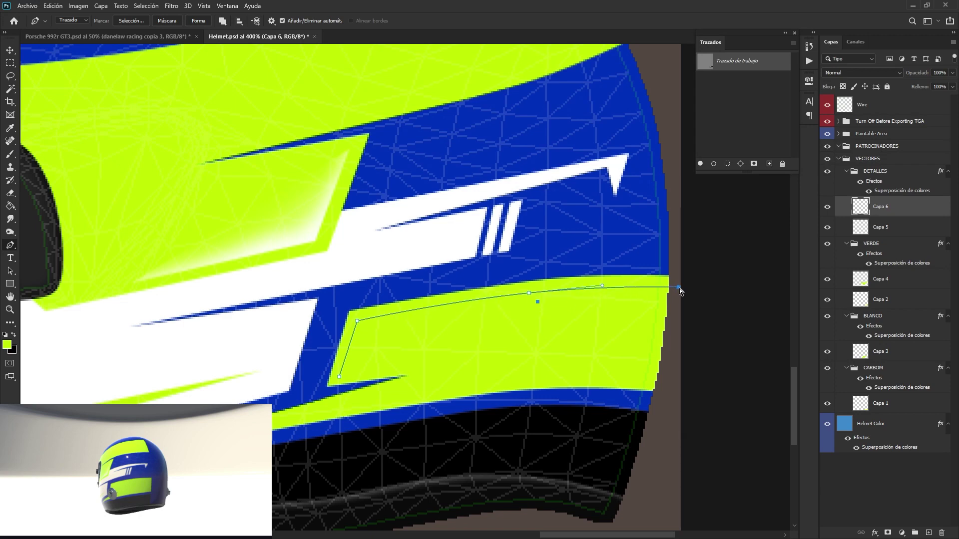
Step: Set the brush size to 4 px
key(b)
click(72, 21)
text(4)
click(723, 163)
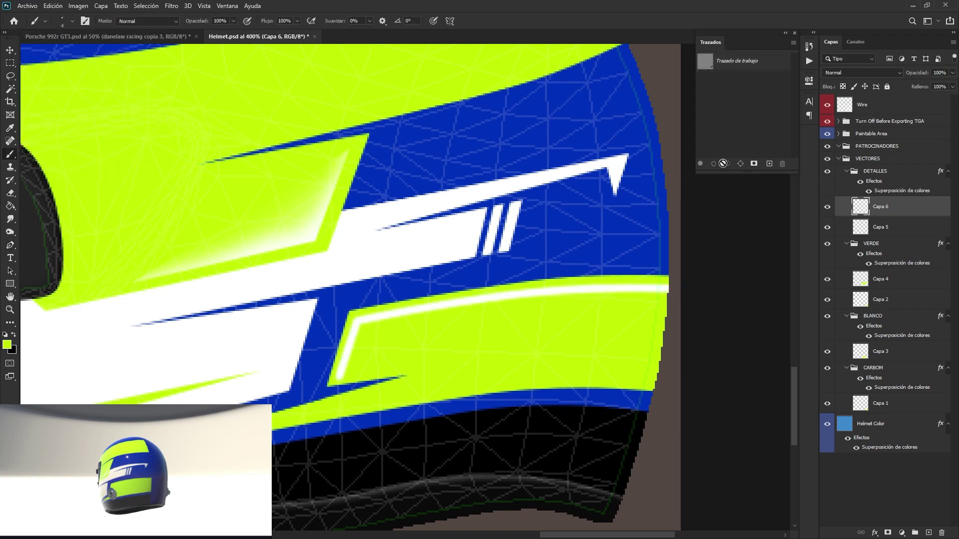
Step: Stroke the work path as a thin white pinstripe, then hide the path
key(p)
click(319, 380)
click(745, 115)
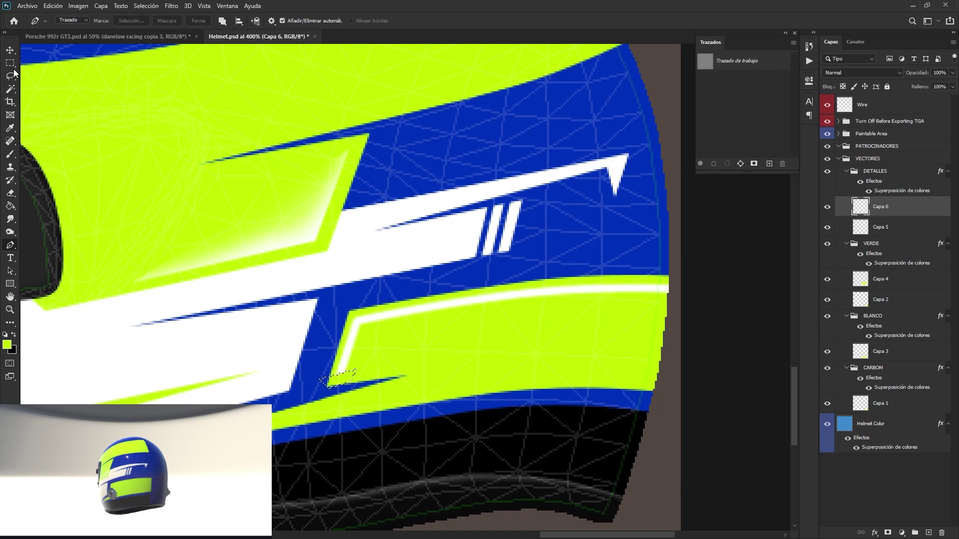
key(m)
Step: Try a pale grey DETALLES Color Overlay, then revert it to white
double_click(902, 191)
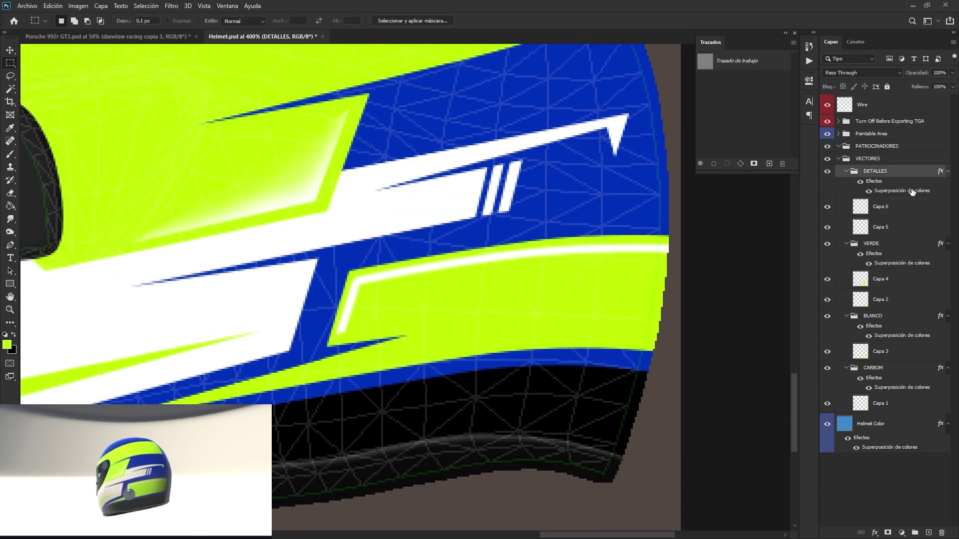
click(656, 333)
mouse_move(519, 380)
mouse_down()
mouse_move(519, 409)
mouse_move(519, 383)
mouse_up()
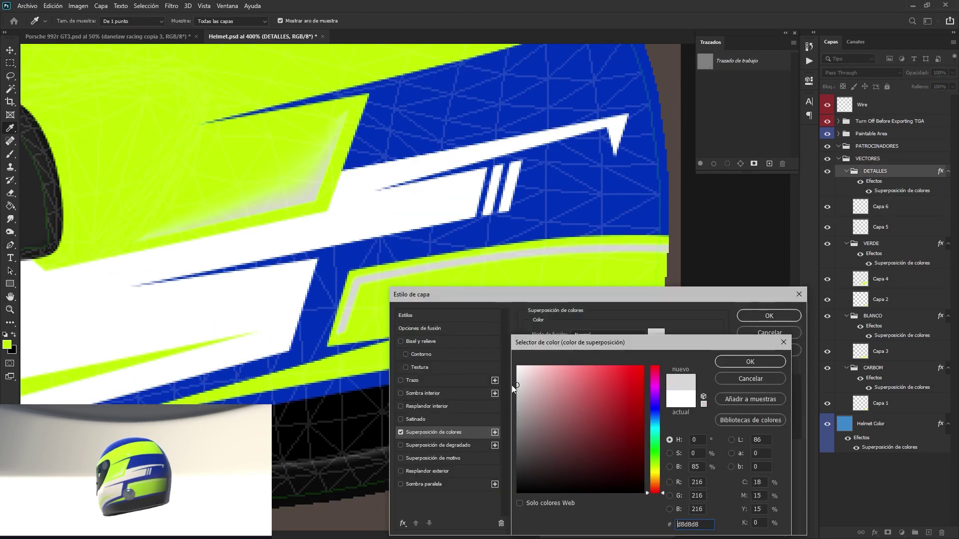
click(750, 362)
click(656, 333)
click(514, 367)
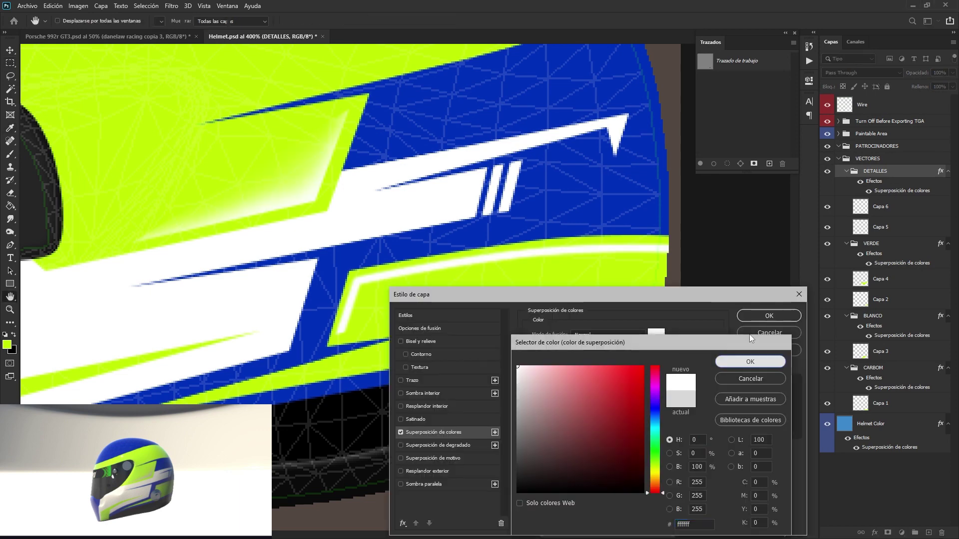
key(Return)
key(Return)
key(ctrl+minus)
key(ctrl+minus)
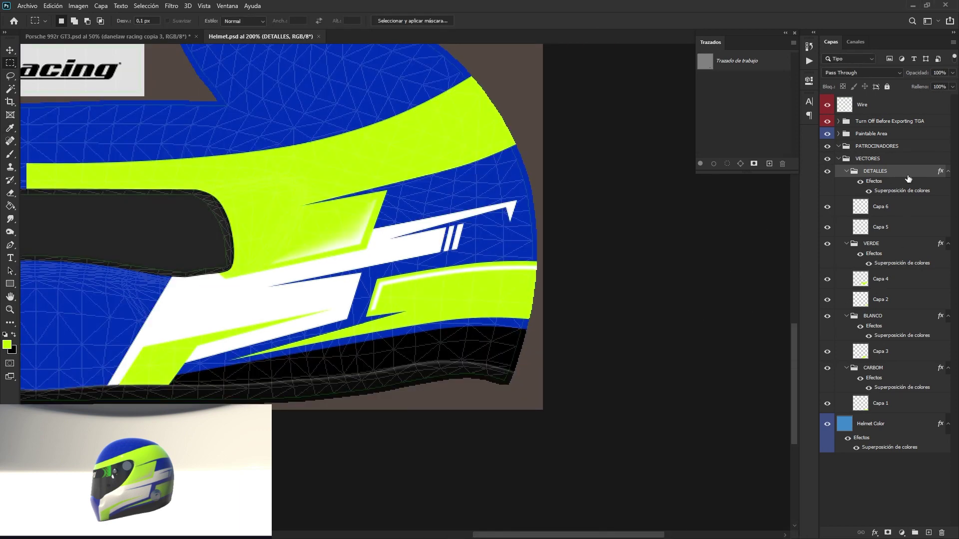
Step: Create new layer Capa 7 and begin a Pen outline toward the visor opening
key(ctrl+shift+alt+n)
key(ctrl+plus)
key(p)
click(303, 302)
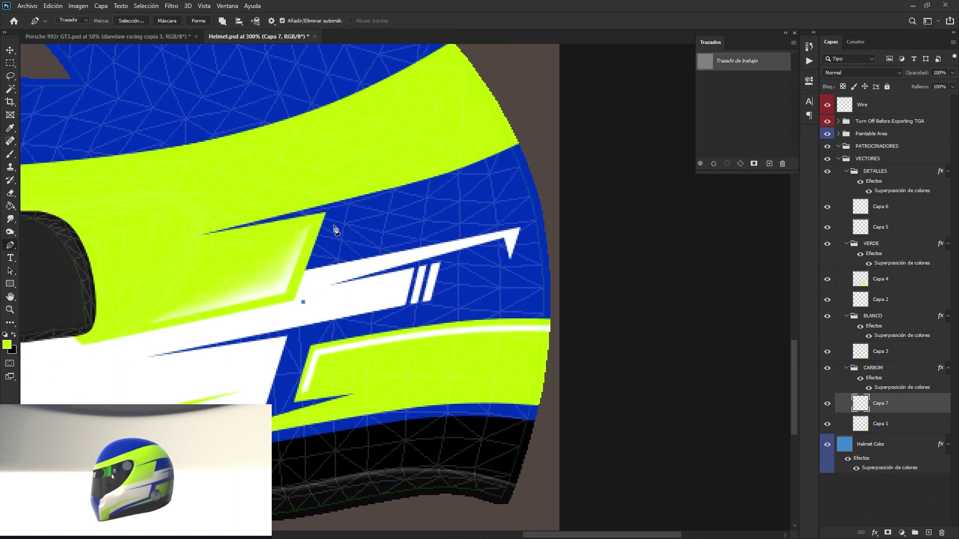
click(429, 189)
click(432, 169)
click(180, 228)
click(191, 248)
click(257, 270)
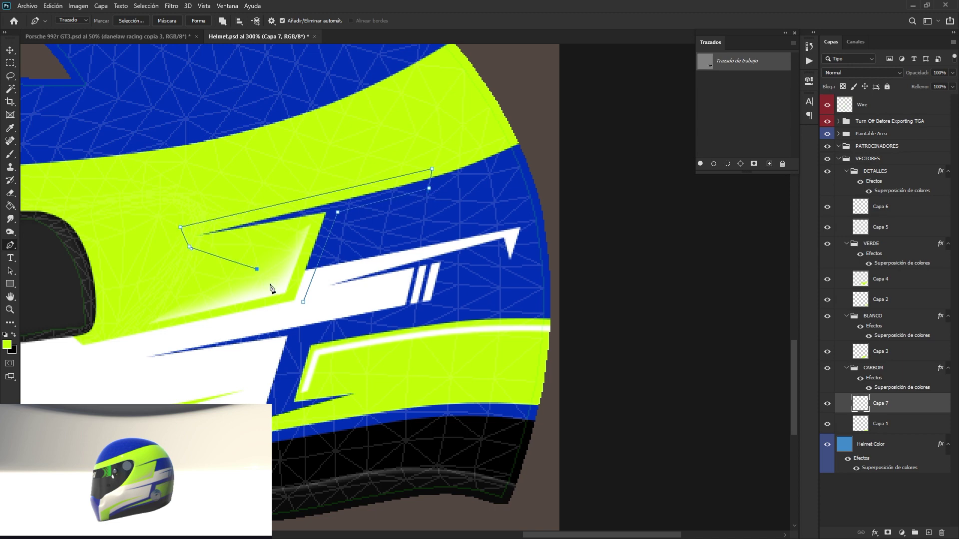
Step: Complete the curved shadow outline behind the green stripe and fill it black
click(700, 164)
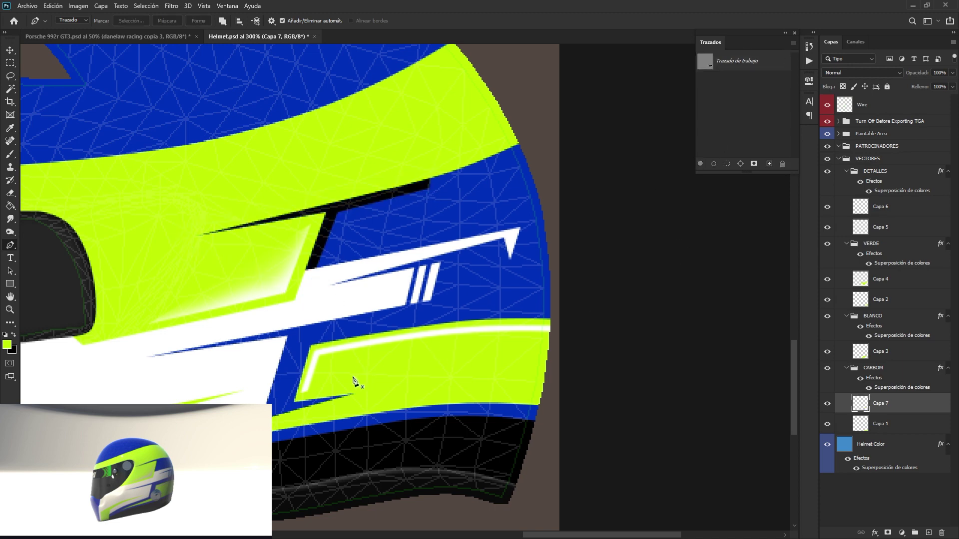
drag(360, 375, 394, 347)
click(432, 296)
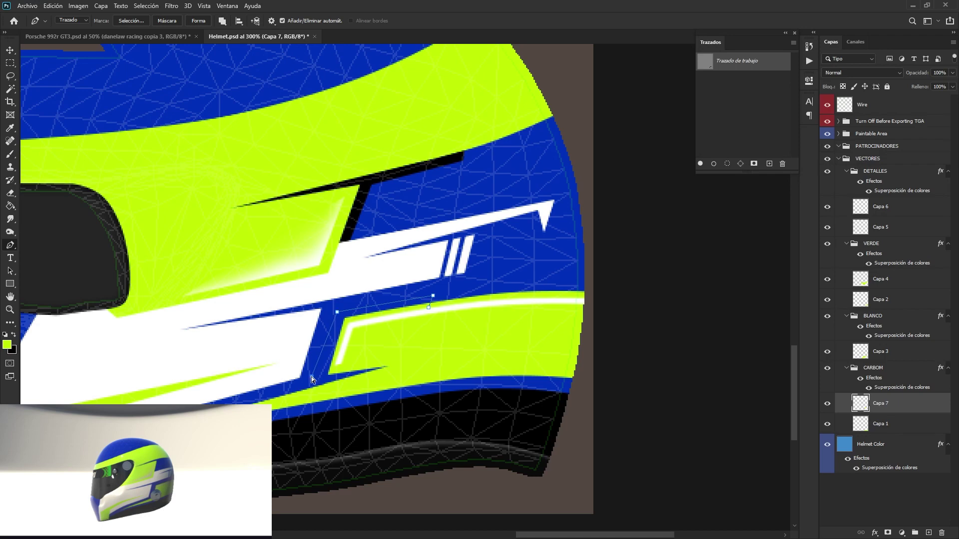
click(699, 163)
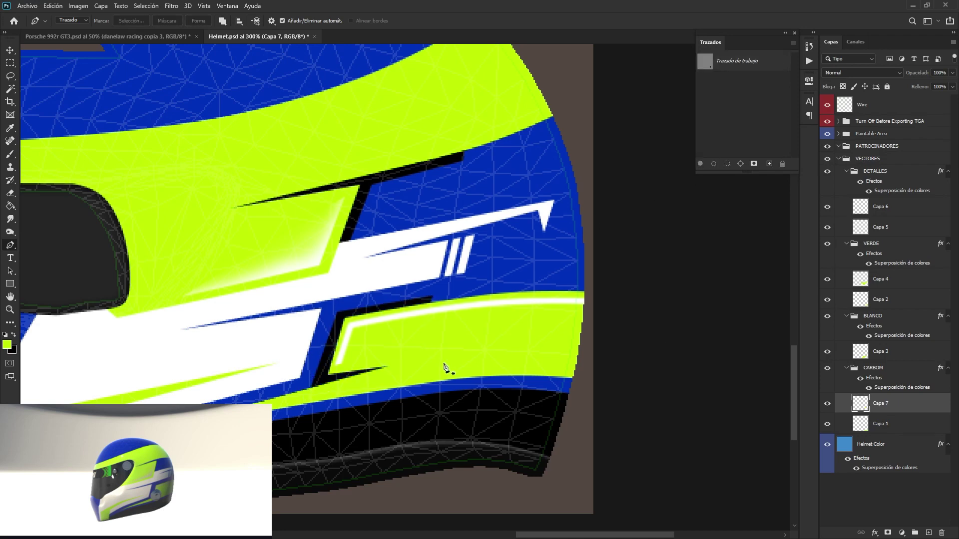
scroll(475, 354, left, 3)
scroll(464, 350, down, 1)
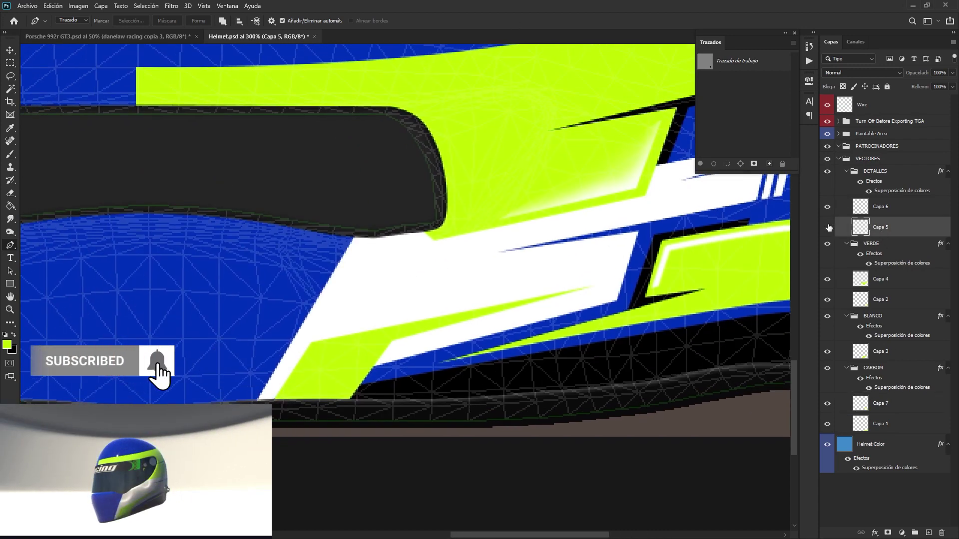
click(832, 225)
Step: On Capa 4, extend the green stripe leftward with a Pen-filled shape
click(881, 279)
scroll(516, 413, left, 2)
click(222, 357)
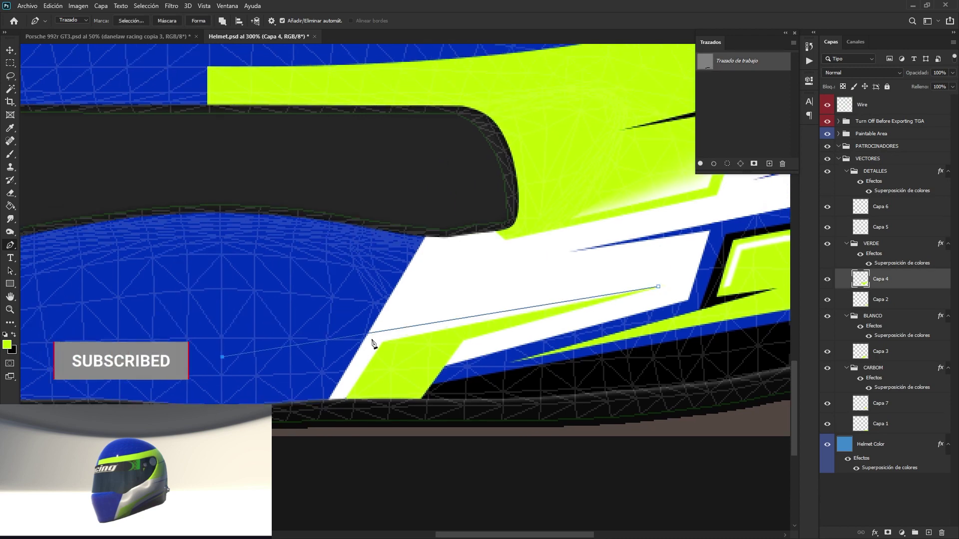
click(385, 336)
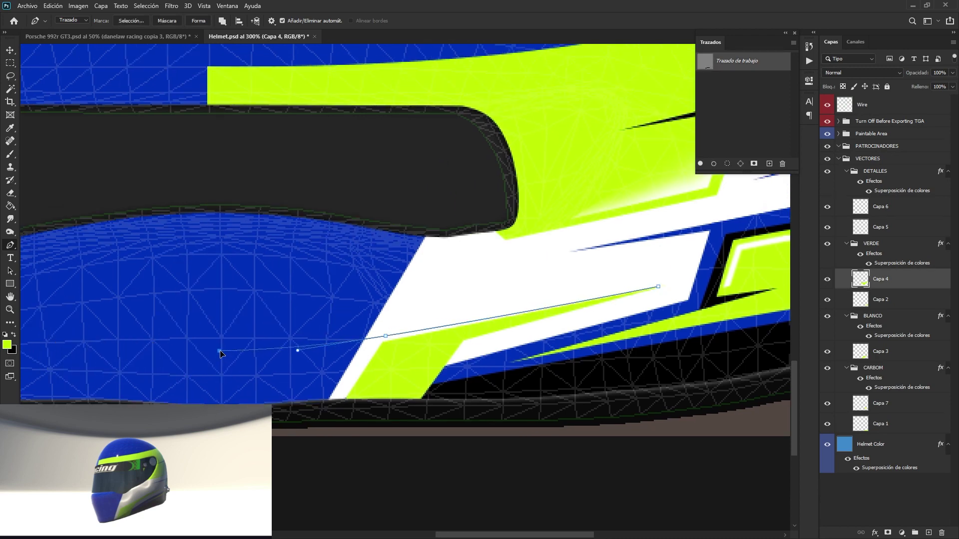
click(657, 288)
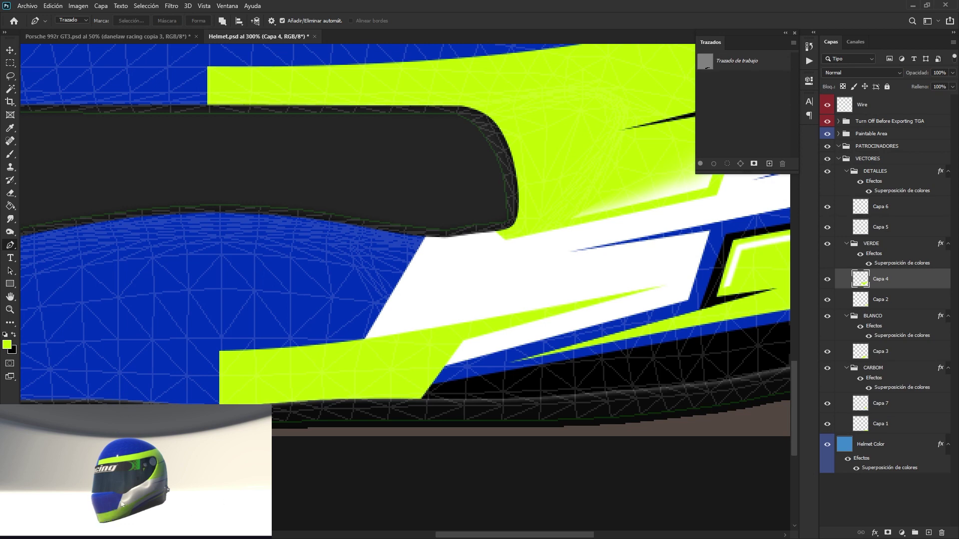
Step: On Capa 3, extend the white stripe leftward with a curved Pen-filled shape
click(880, 351)
click(397, 329)
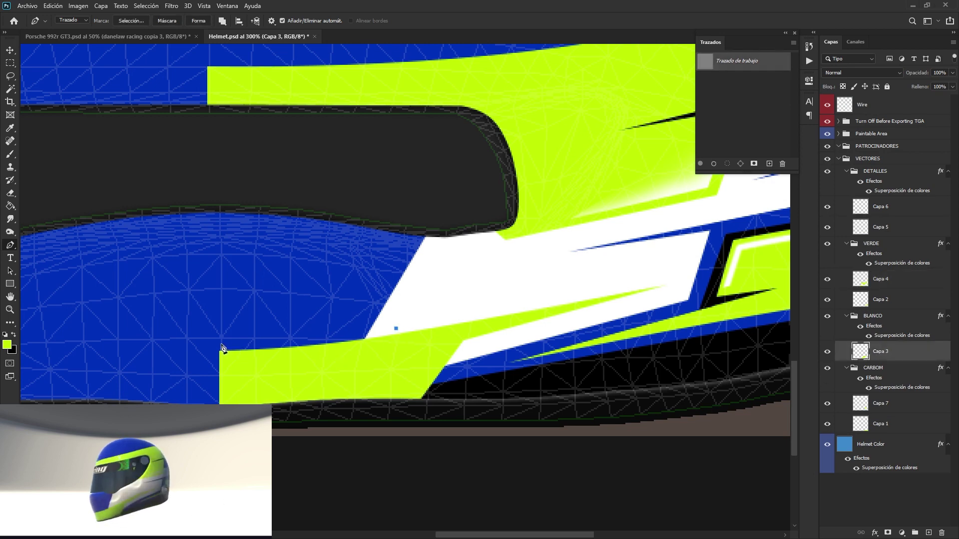
drag(302, 338, 303, 339)
click(311, 298)
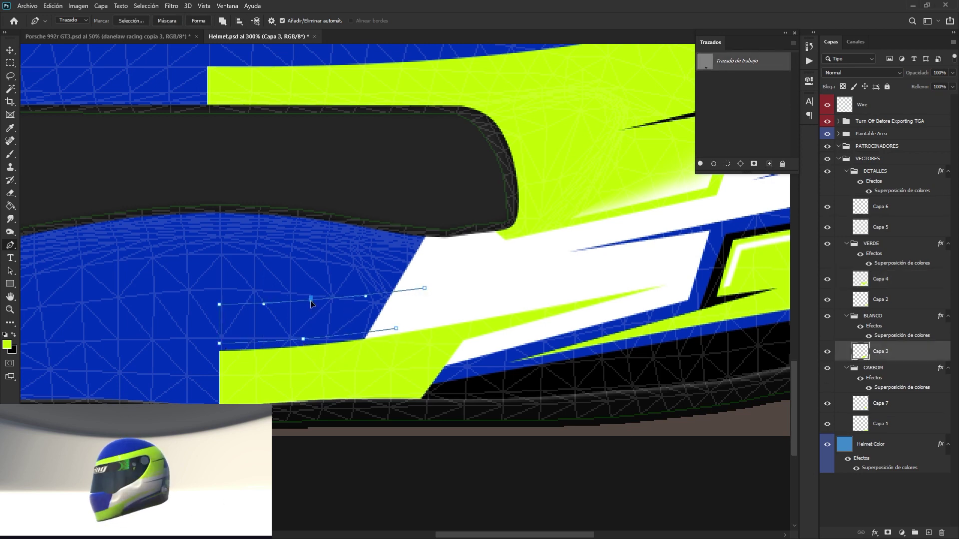
click(700, 163)
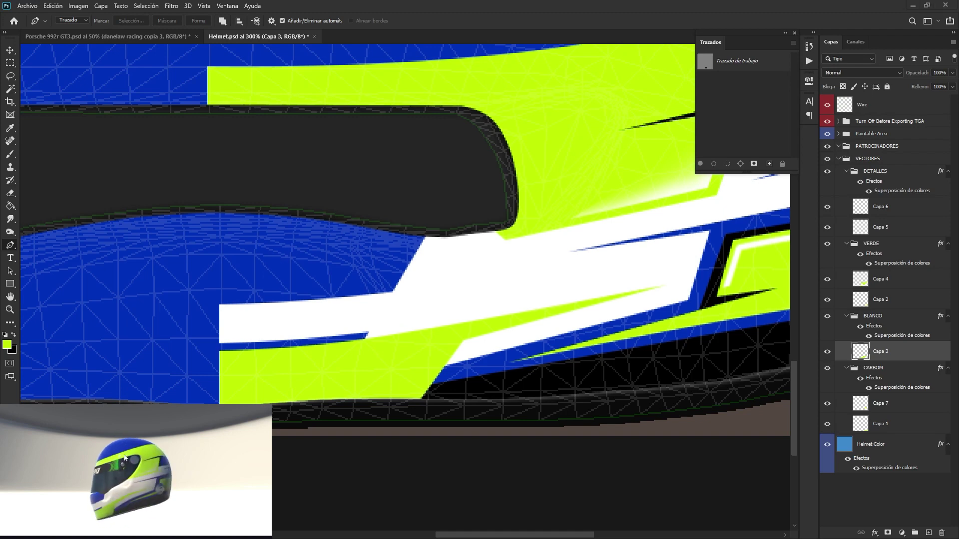
Step: Rotate the 3D helmet preview to check stripes, then create a group above DETALLES
drag(103, 466, 159, 496)
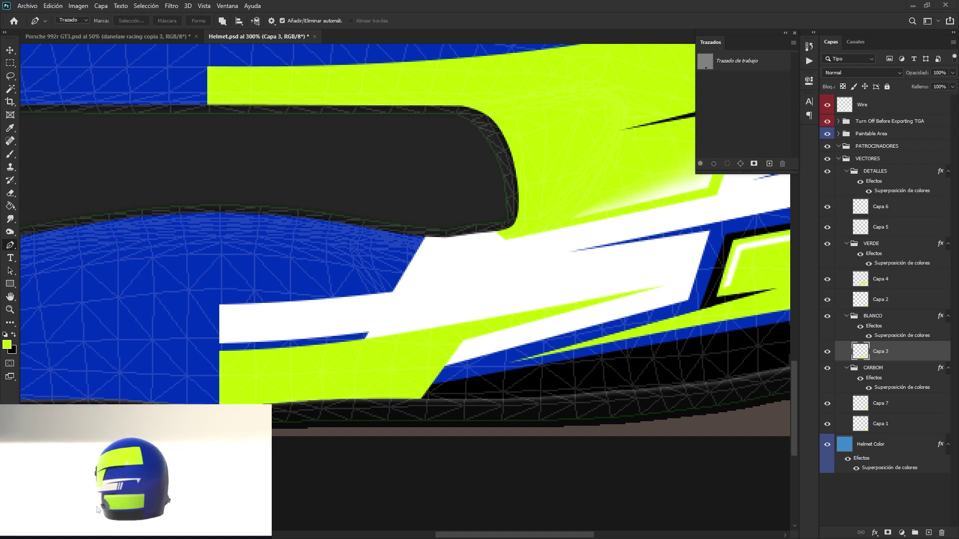
drag(175, 517, 152, 503)
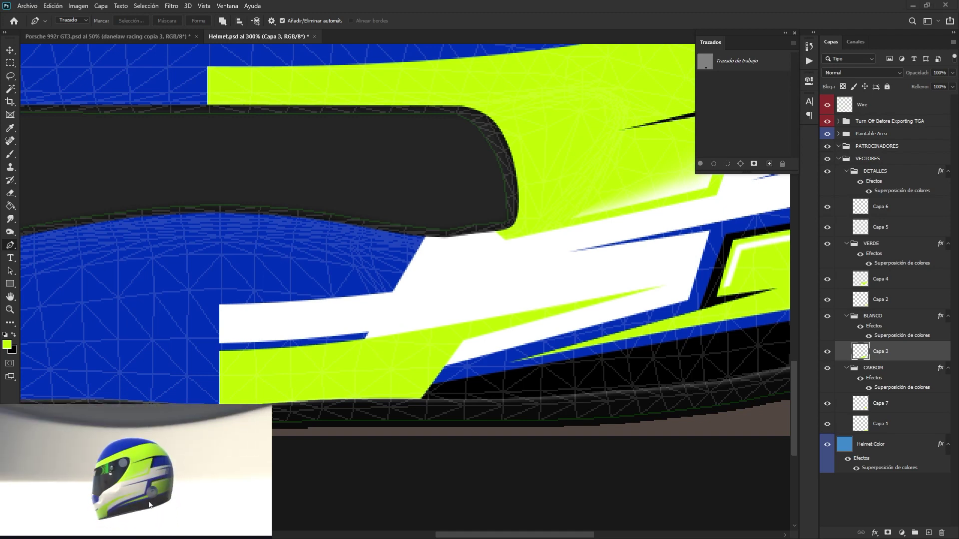
click(884, 173)
key(ctrl+g)
text(DETALLES 2)
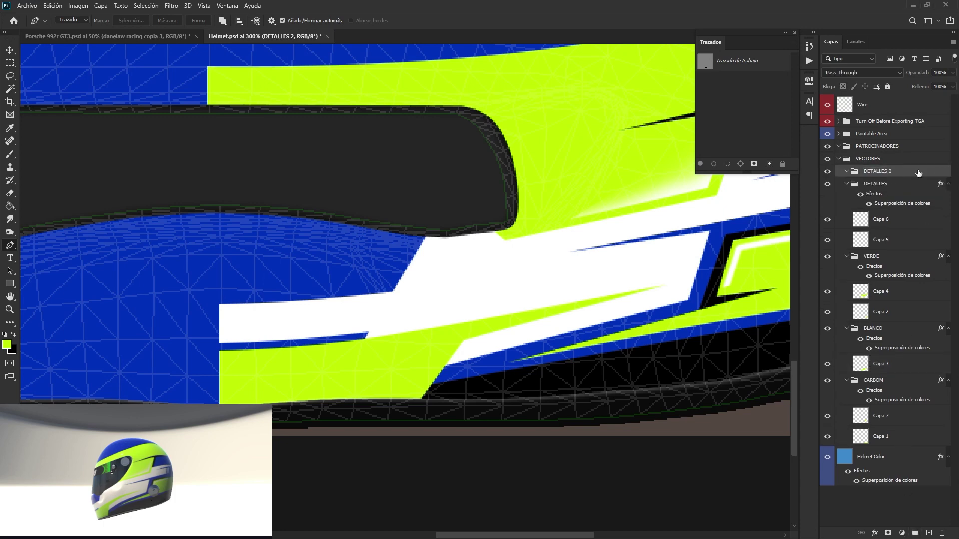
Step: Give DETALLES 2 a black Color Overlay and fill a Pen triangle on new Capa 8
double_click(918, 173)
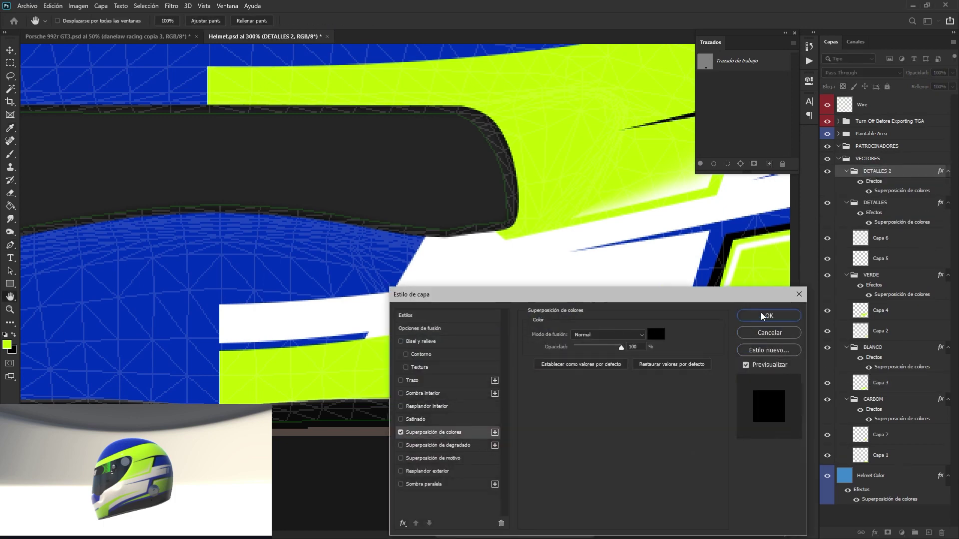
key(Return)
key(ctrl+shift+alt+n)
scroll(426, 280, right, 3)
click(423, 275)
click(551, 256)
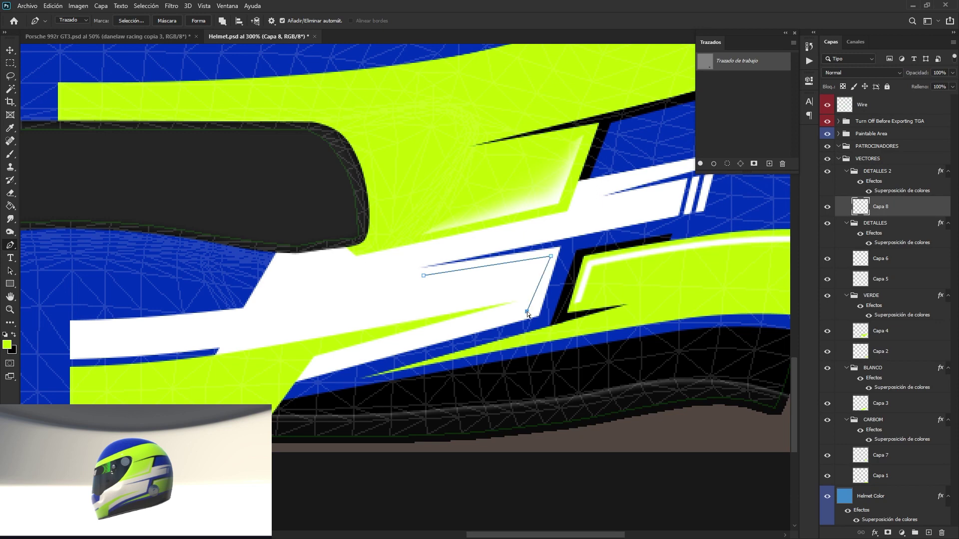
click(423, 278)
Step: Soften the dark triangle into a grey gradient with a size-17 Eraser
key(ctrl+Return)
key(alt+BackSpace)
key(e)
mouse_move(480, 300)
mouse_down()
mouse_move(496, 306)
mouse_move(444, 308)
mouse_move(510, 292)
mouse_up()
click(73, 21)
drag(30, 50, 23, 50)
click(499, 286)
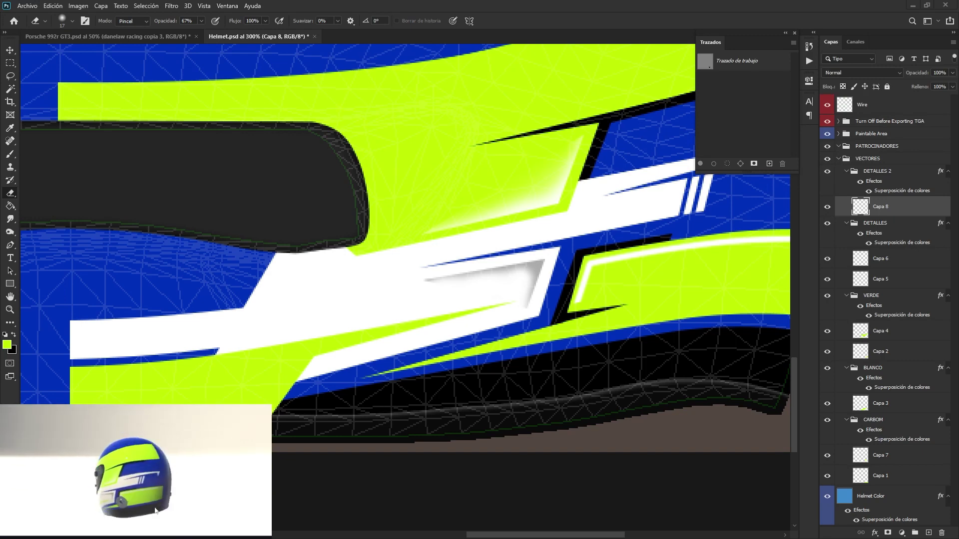
right_click(888, 207)
Step: Duplicate Capa 8, Capa 6/5 and Capa 4/2, and colour-label the copies orange
click(889, 178)
key(Return)
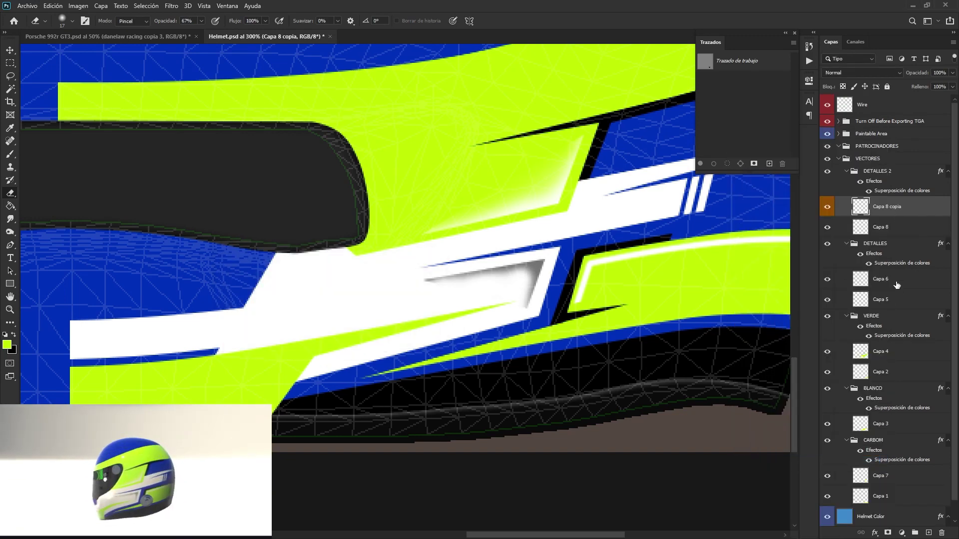
click(896, 285)
shift+click(880, 299)
right_click(880, 299)
key(Return)
click(880, 331)
shift+click(881, 352)
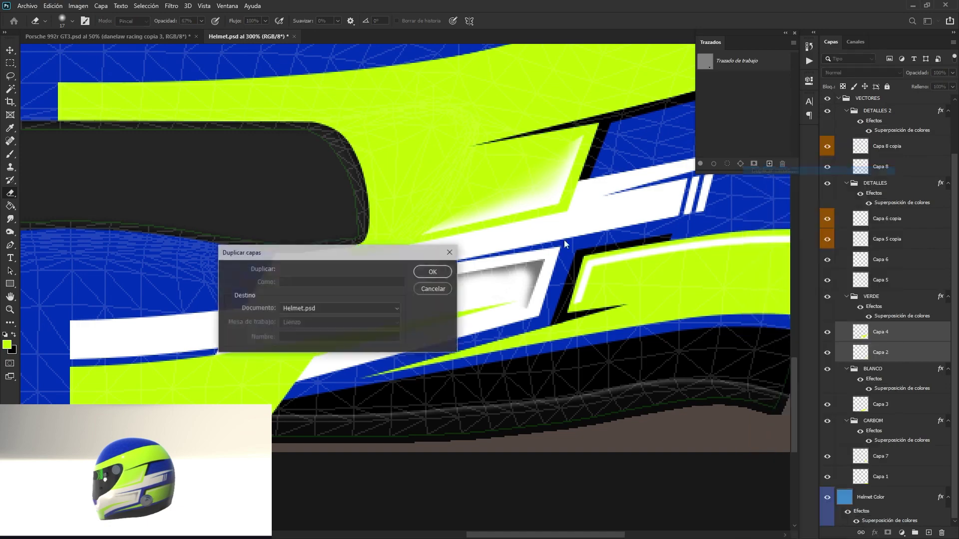
key(Return)
right_click(892, 352)
click(789, 460)
Step: Duplicate Capa 3, Capa 7 and Capa 1, labelling the copies orange
right_click(885, 404)
click(769, 171)
right_click(923, 404)
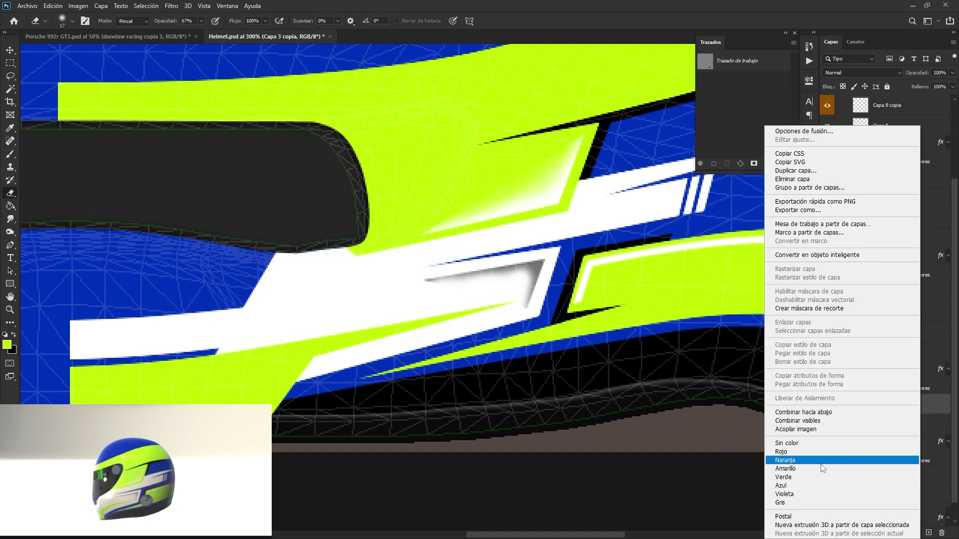
click(822, 460)
click(880, 497)
shift+click(881, 517)
right_click(880, 517)
click(796, 171)
key(Return)
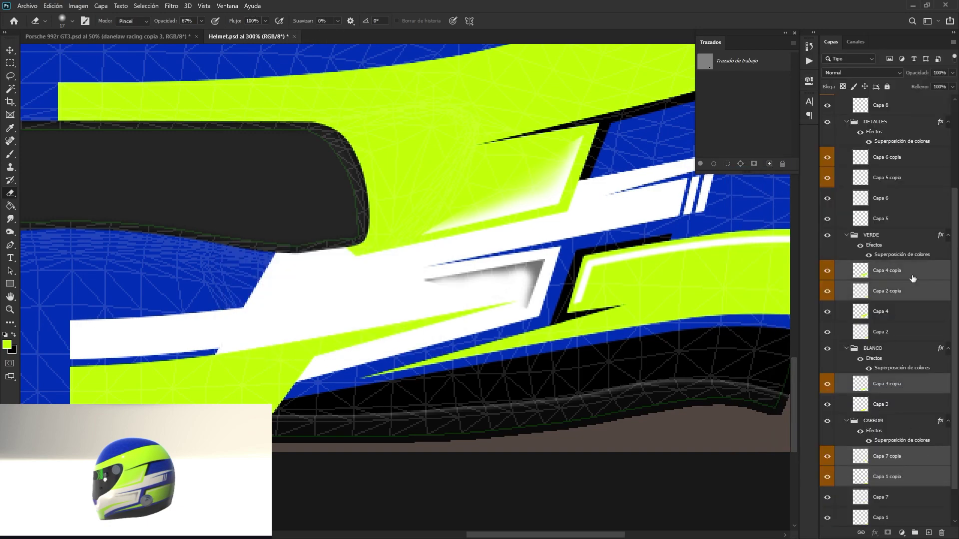
Step: Flip the copied stripe layers horizontally and move them onto the helmet's left half
scroll(912, 278, up, 3)
key(ctrl+1)
click(53, 6)
click(230, 387)
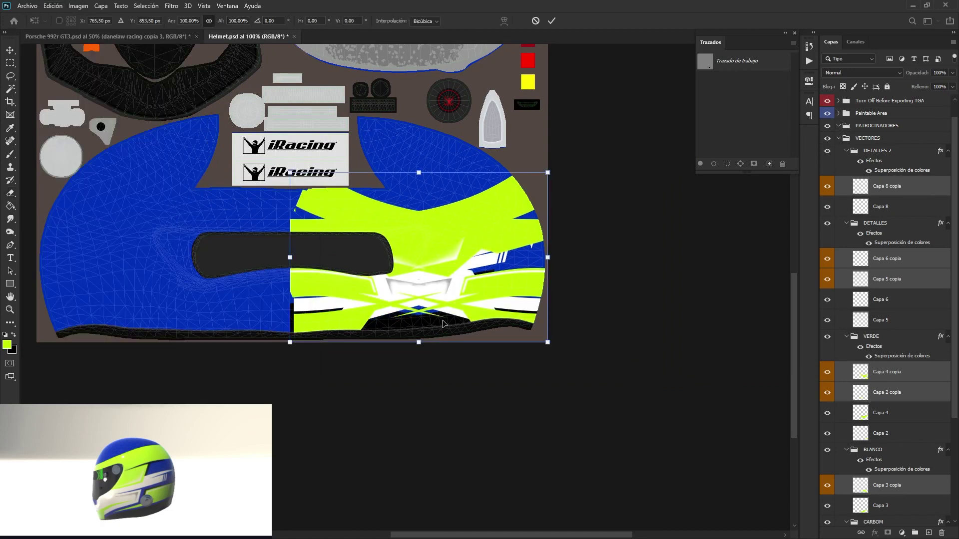
drag(442, 324, 190, 323)
key(Return)
Step: Check the 3D rear view and shift the copied layers slightly downward
key(e)
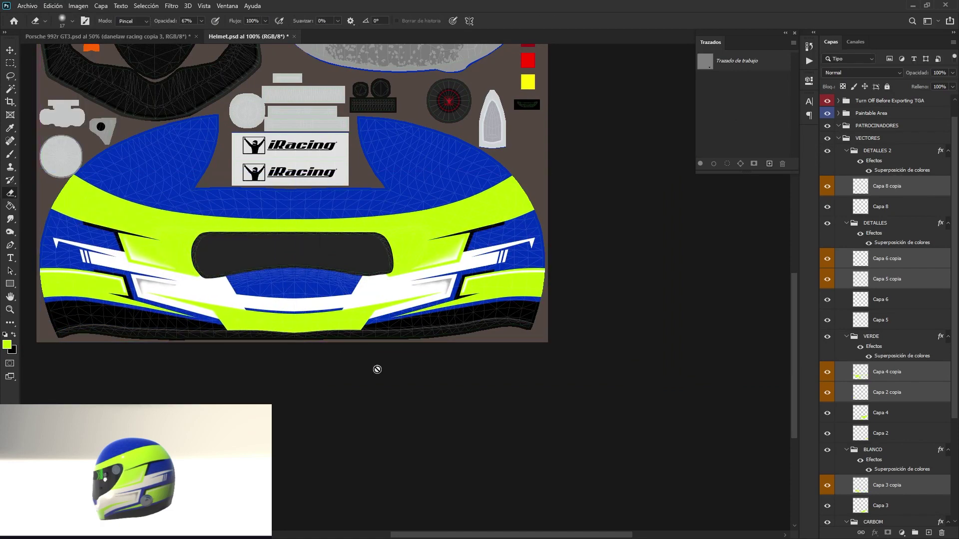
drag(16, 454, 171, 461)
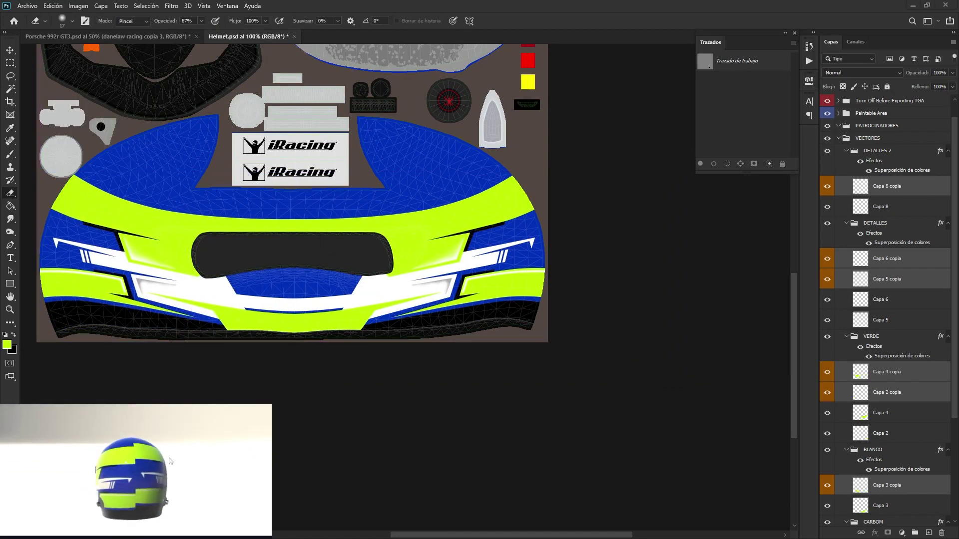
scroll(280, 313, up, 3)
key(ctrl+t)
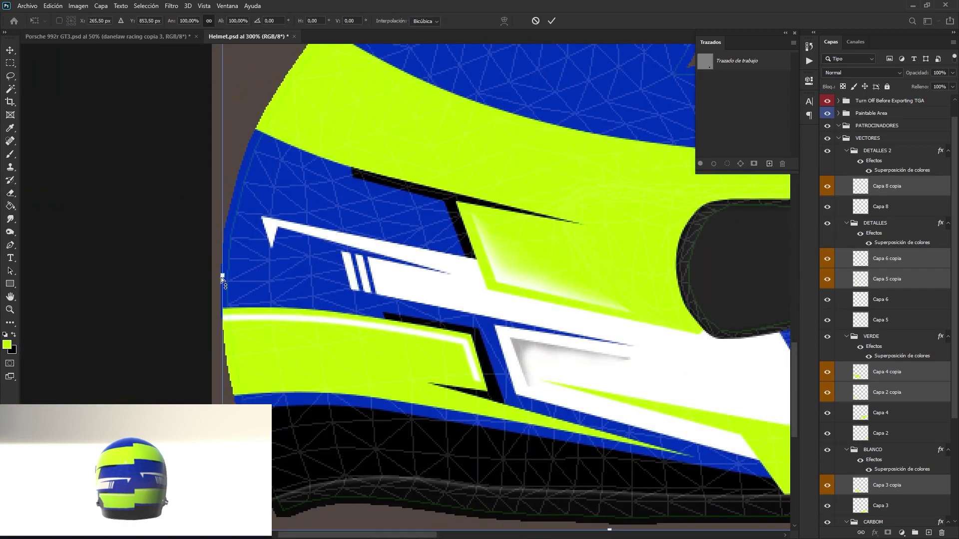
drag(221, 276, 220, 287)
key(Return)
Step: Skew the right-side artwork, including Capa 7 and Capa 1, slightly upward
scroll(900, 453, down, 5)
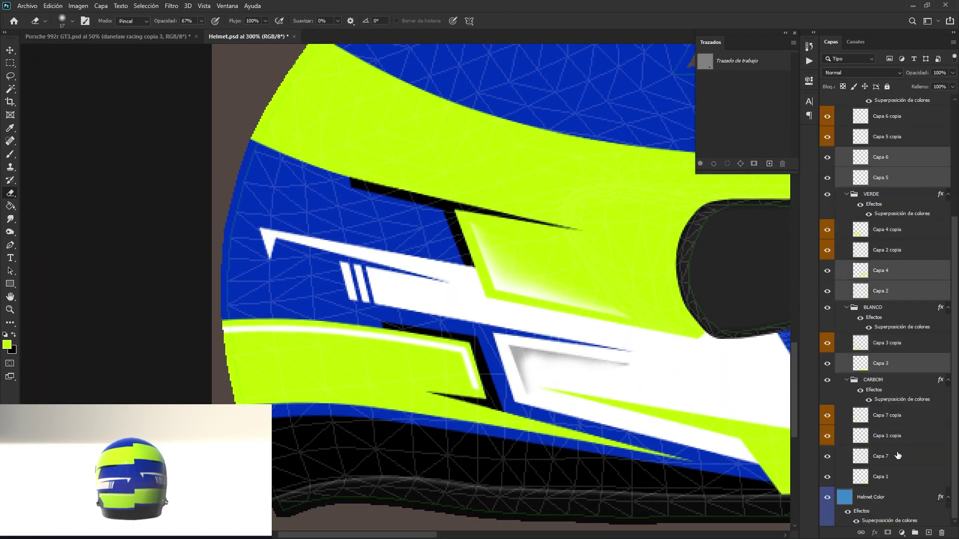
ctrl+click(900, 453)
ctrl+click(900, 476)
key(ctrl+t)
scroll(460, 343, right, 15)
drag(508, 306, 503, 289)
key(Return)
key(ctrl+t)
key(Return)
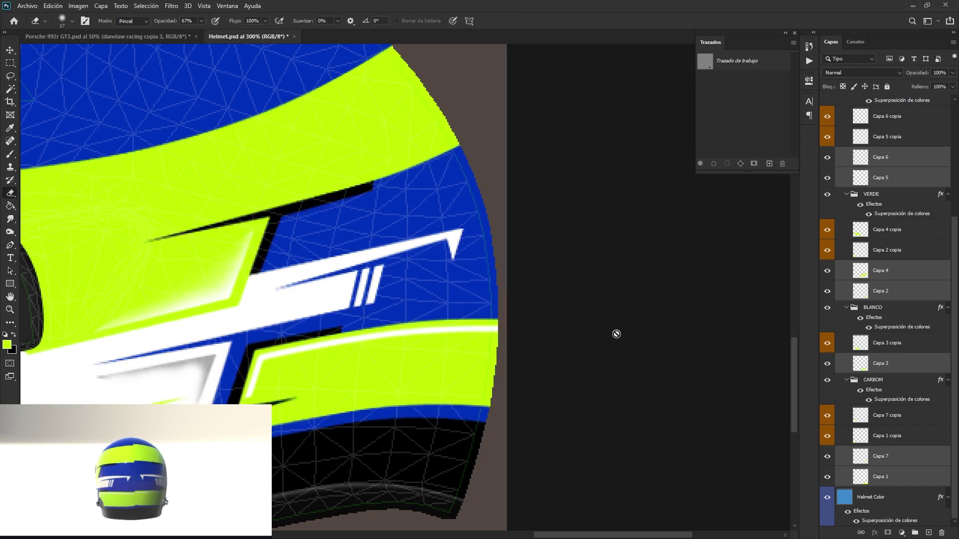
Step: Select the copied stripe layers and skew the left-side artwork slightly down
click(887, 229)
ctrl+click(895, 250)
ctrl+click(895, 342)
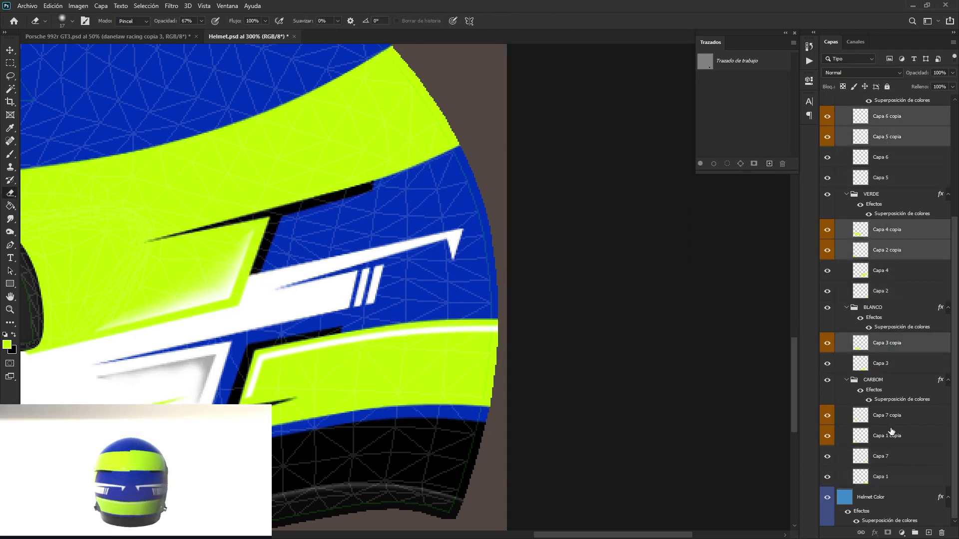
ctrl+click(894, 436)
scroll(889, 175, up, 5)
scroll(260, 303, left, 10)
key(ctrl+t)
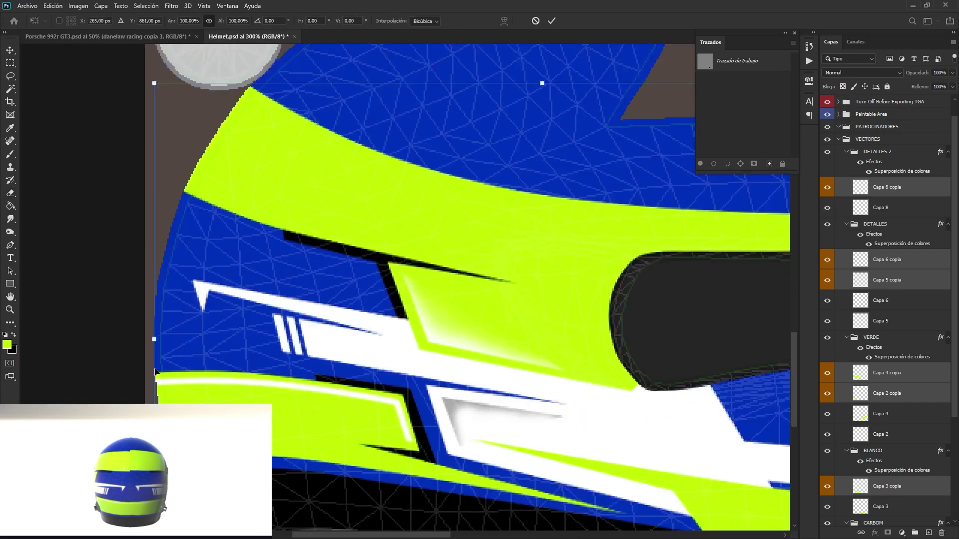
drag(154, 341, 154, 345)
key(Return)
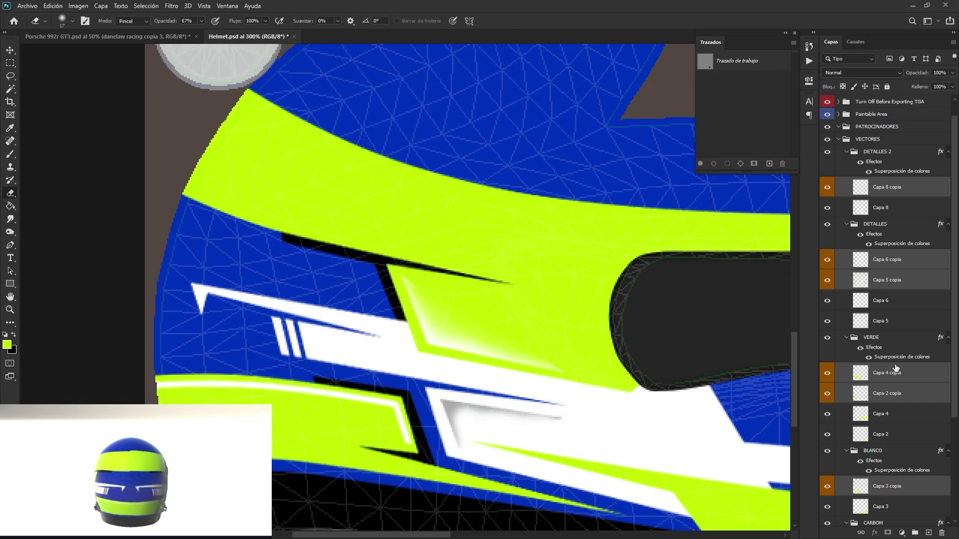
Step: On Capa 4 copia, place the first Pen anchor along the green stripe's upper edge
click(852, 374)
key(p)
click(236, 87)
click(482, 186)
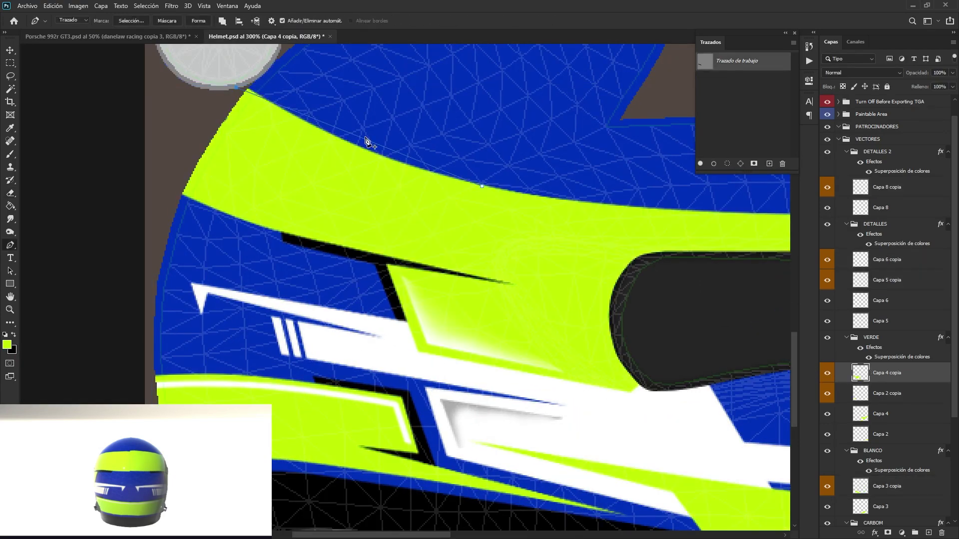
Step: Bend the work path along the green stripe's upper edge and turn it into a selection
key(Return)
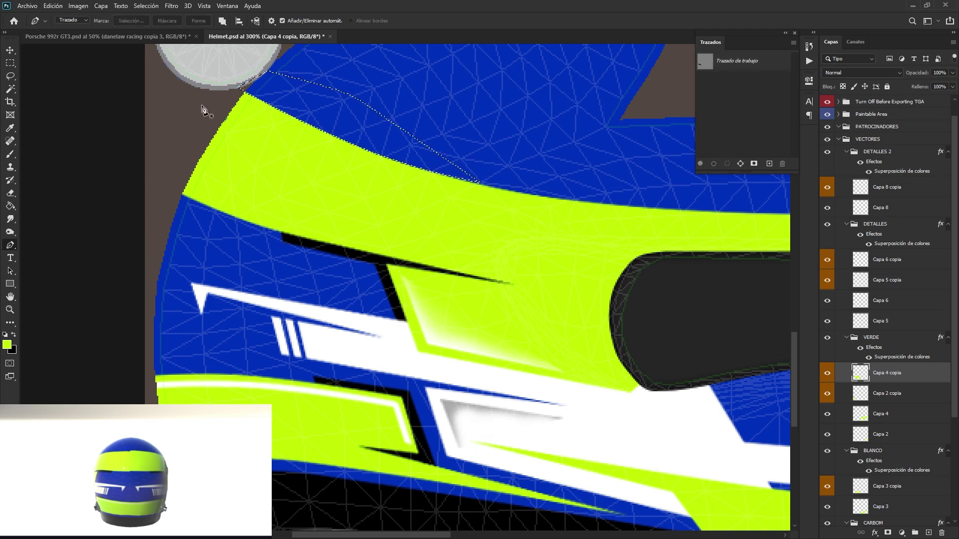
key(m)
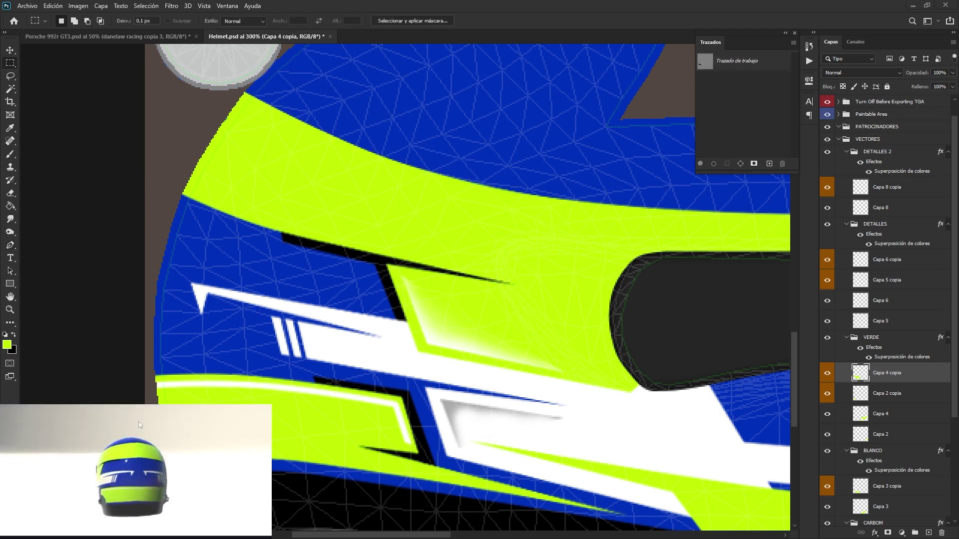
key(p)
click(562, 210)
drag(423, 156, 419, 170)
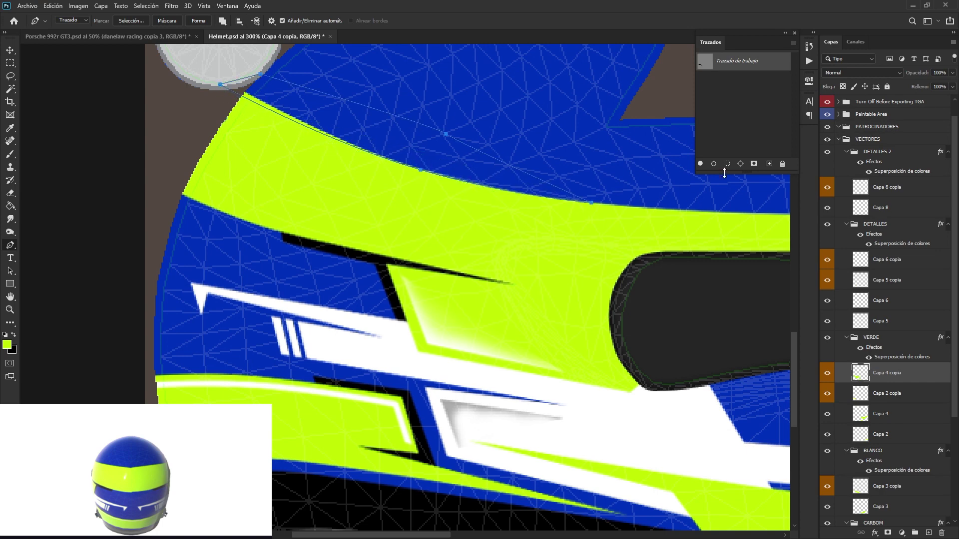
key(ctrl+Return)
key(m)
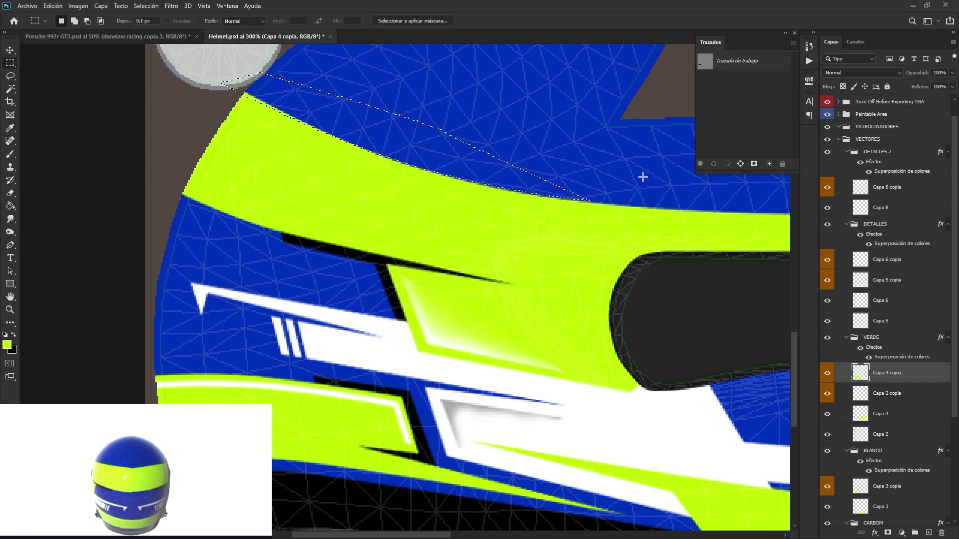
key(p)
Step: Trace the stripe's top-left edge on Capa 4 copia and fill it neon green
click(284, 232)
click(171, 195)
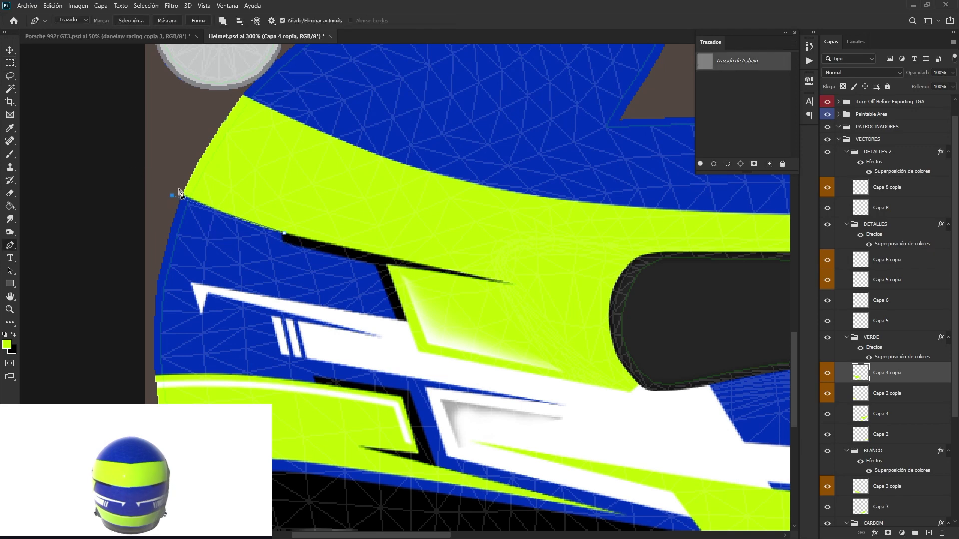
click(702, 163)
click(713, 142)
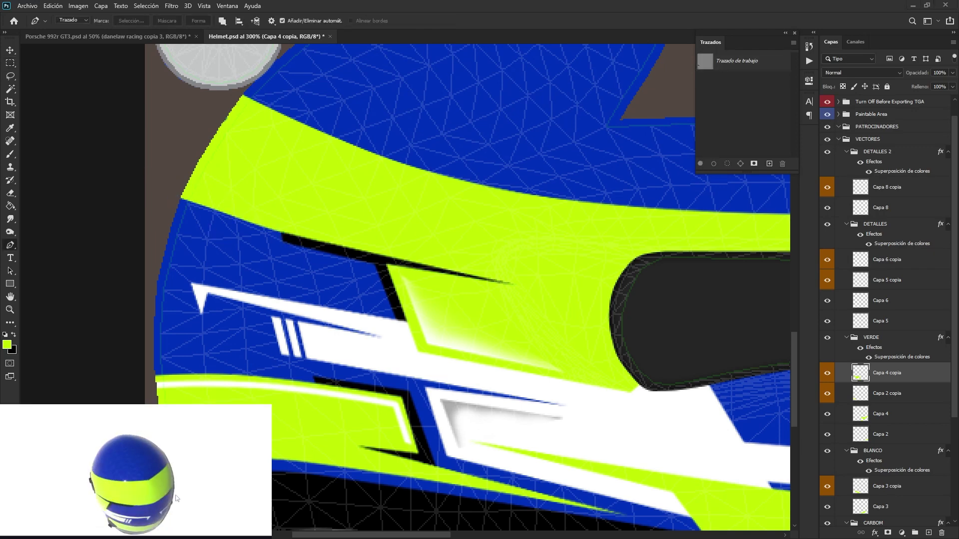
click(274, 115)
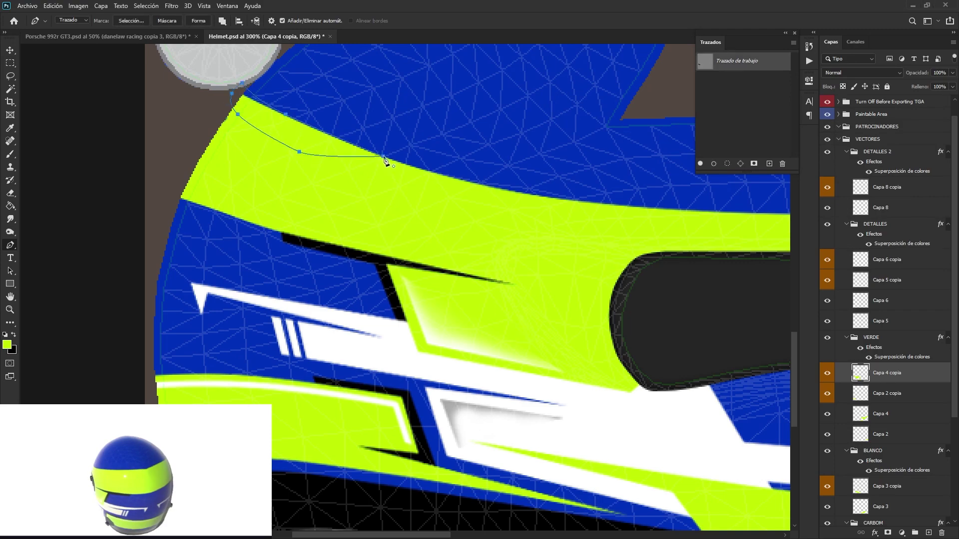
click(701, 163)
click(712, 142)
Step: Trace the stripe's top edge on Capa 4's other side and fill it neon green
click(881, 413)
scroll(356, 359, right, 10)
click(429, 205)
click(528, 140)
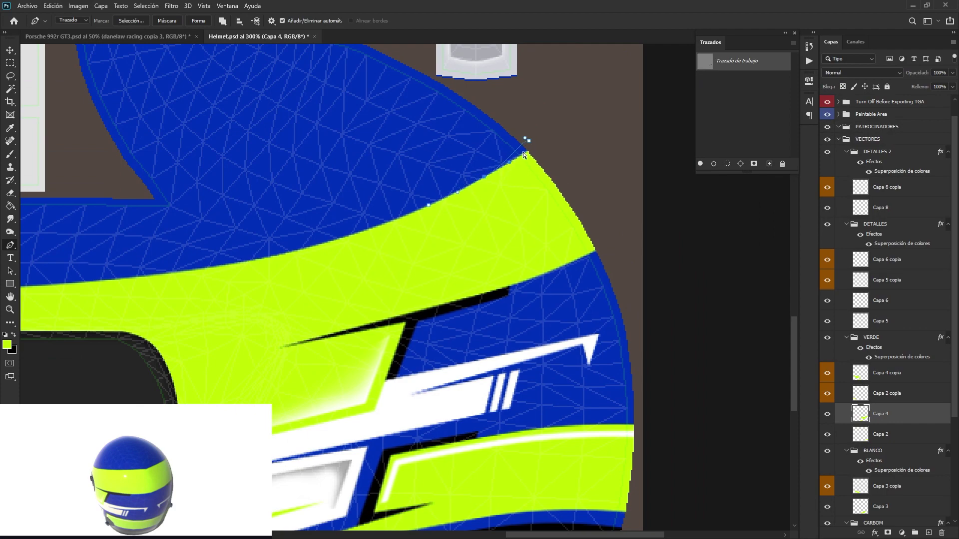
key(Escape)
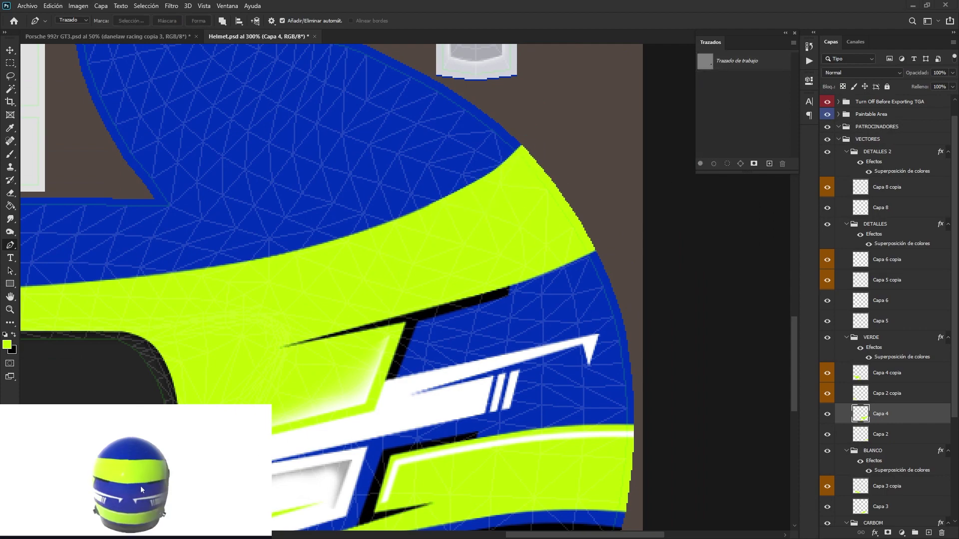
scroll(602, 320, up, 2)
key(alt+bracketright)
click(455, 264)
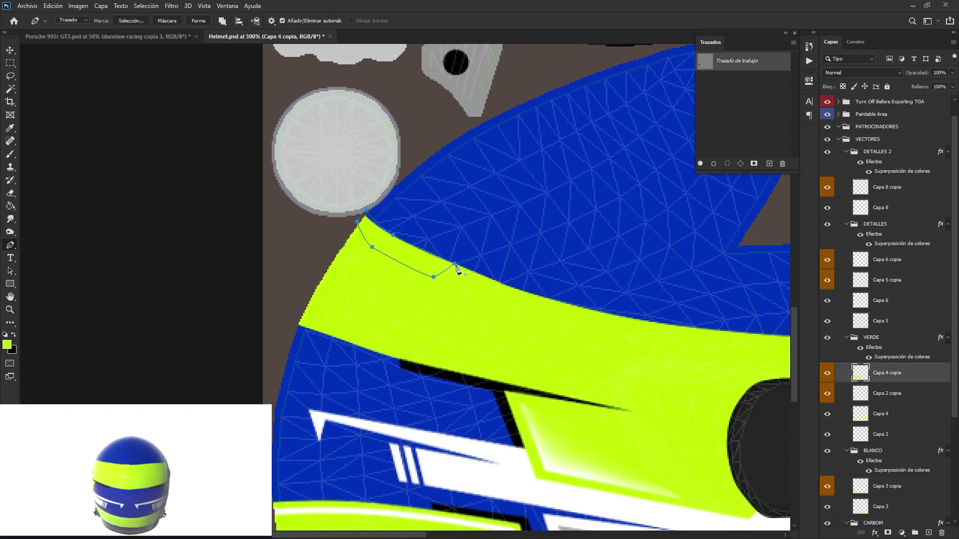
key(Escape)
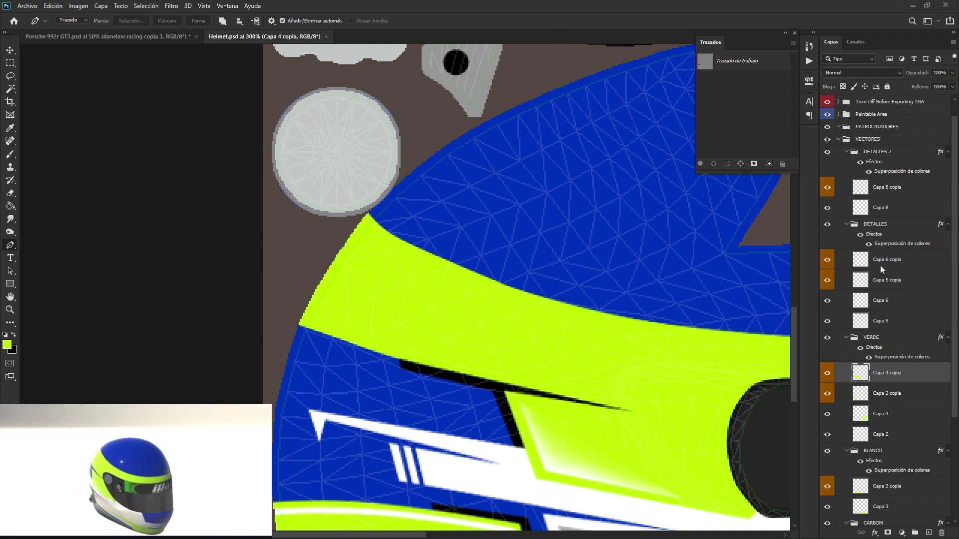
Step: Add the new empty layer Capa 9 above the stripe
click(894, 487)
key(ctrl+shift+alt+n)
scroll(375, 322, down, 1)
scroll(500, 335, right, 5)
click(316, 336)
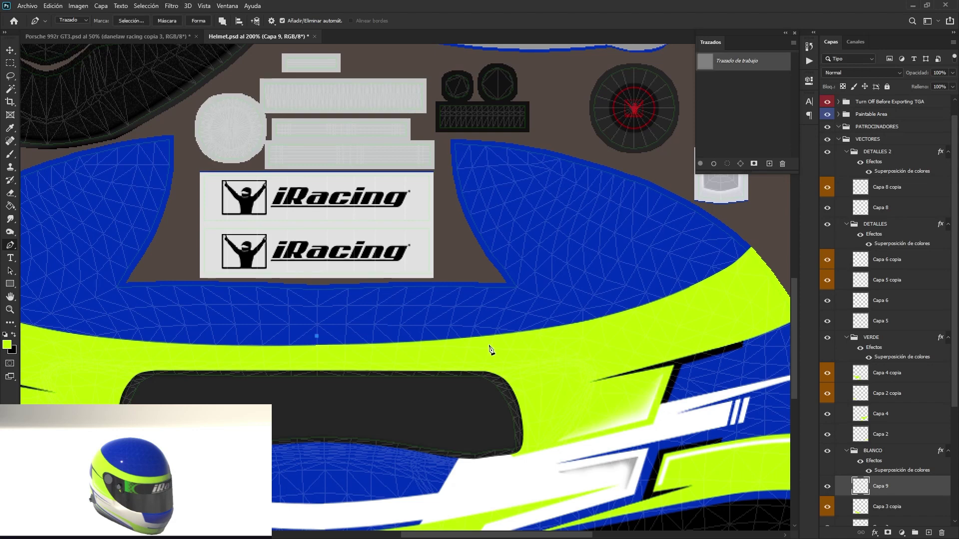
Step: On Capa 9, draw a curved white block and a thin white swoosh above the stripe
drag(578, 278, 588, 315)
key(ctrl+z)
key(ctrl+z)
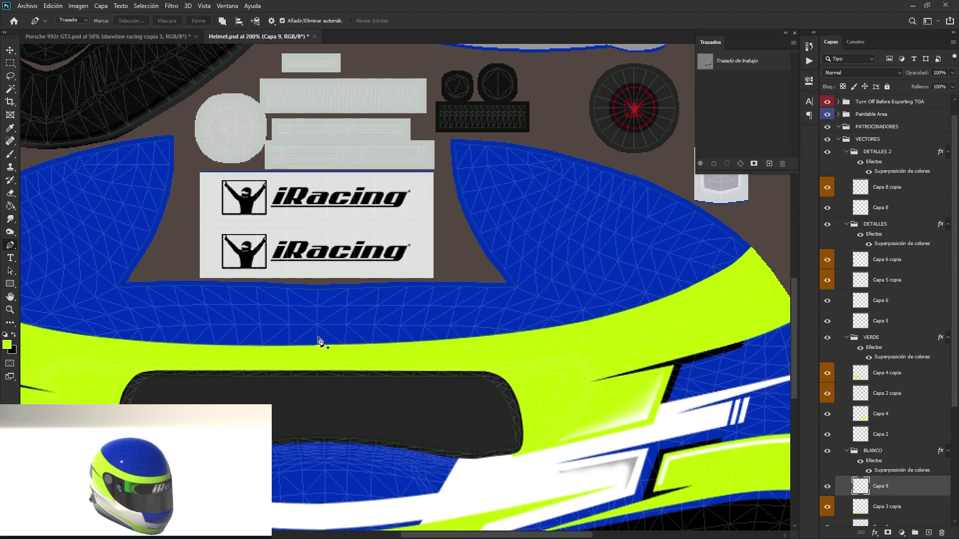
drag(564, 306, 567, 319)
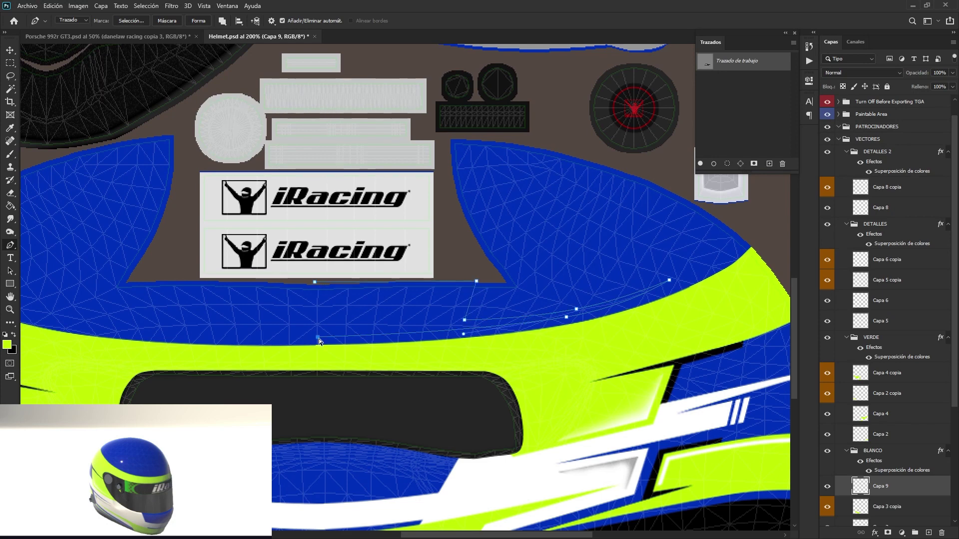
click(700, 165)
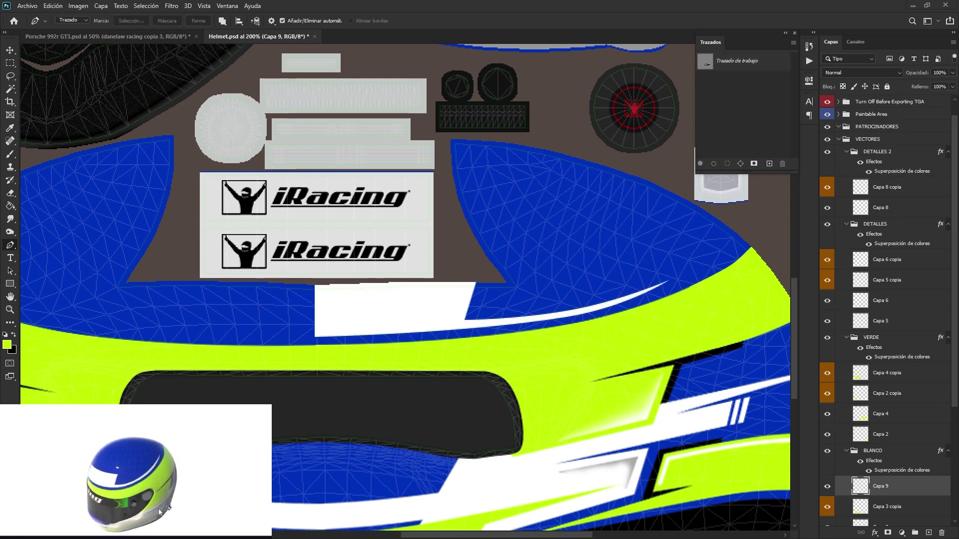
click(464, 315)
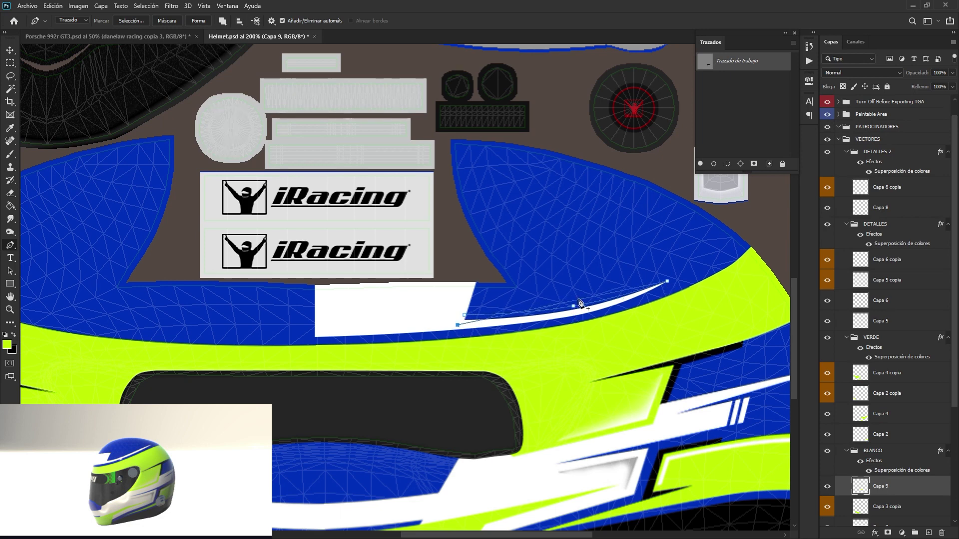
click(701, 163)
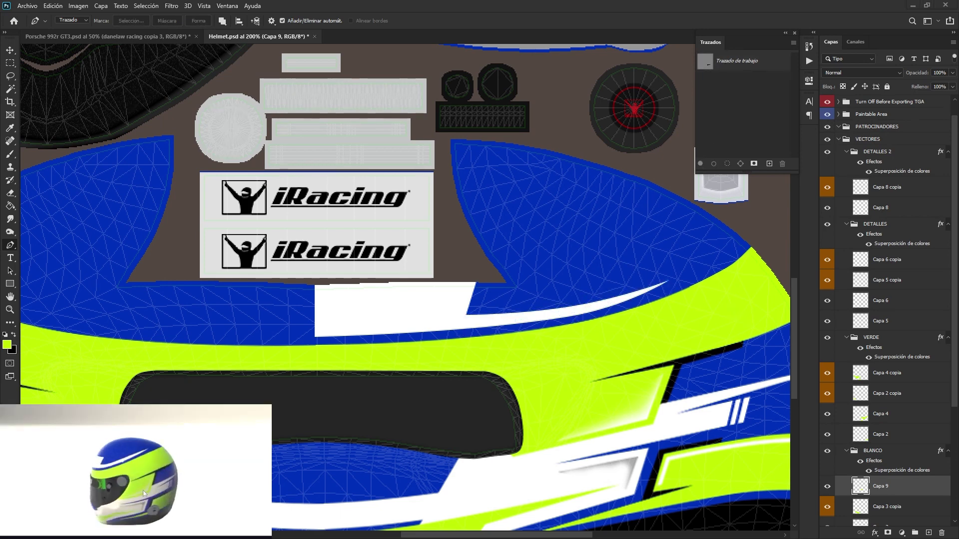
Step: Duplicate the white swoosh layer, flip it horizontally and move it to the other side
right_click(881, 486)
click(840, 97)
key(Return)
click(53, 6)
click(257, 366)
key(ctrl+t)
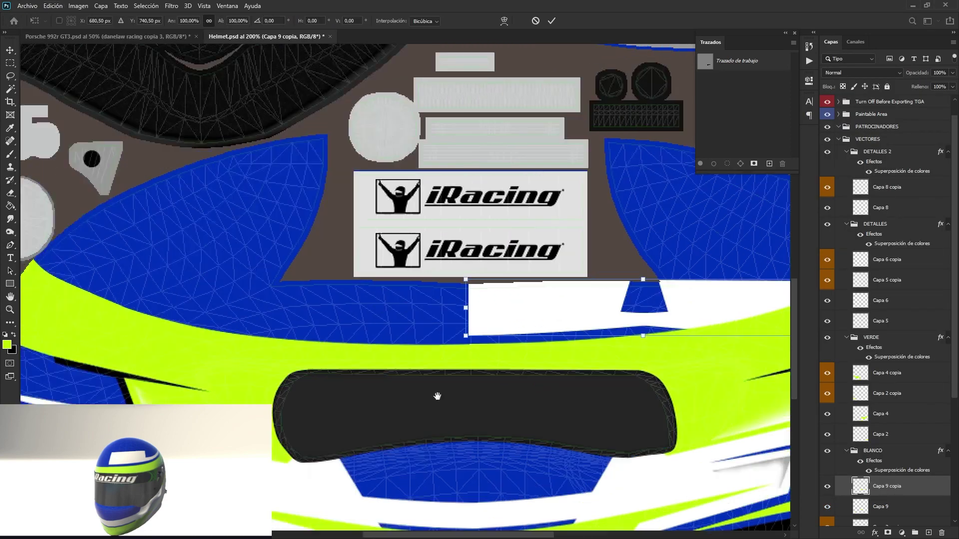
drag(429, 310, 205, 299)
key(Return)
shift+click(881, 506)
Step: Zoom out to review the texture and add the new empty layer Capa 10
key(p)
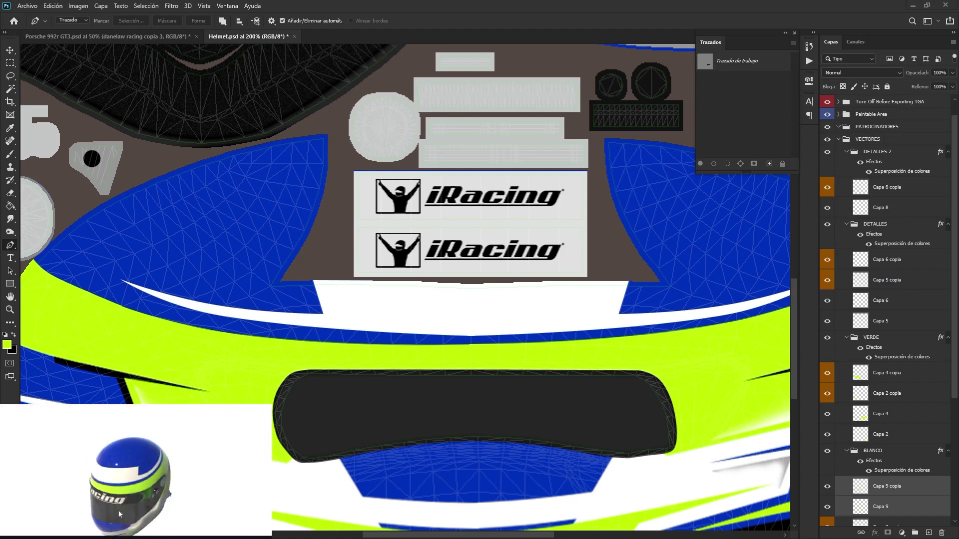
key(ctrl+minus)
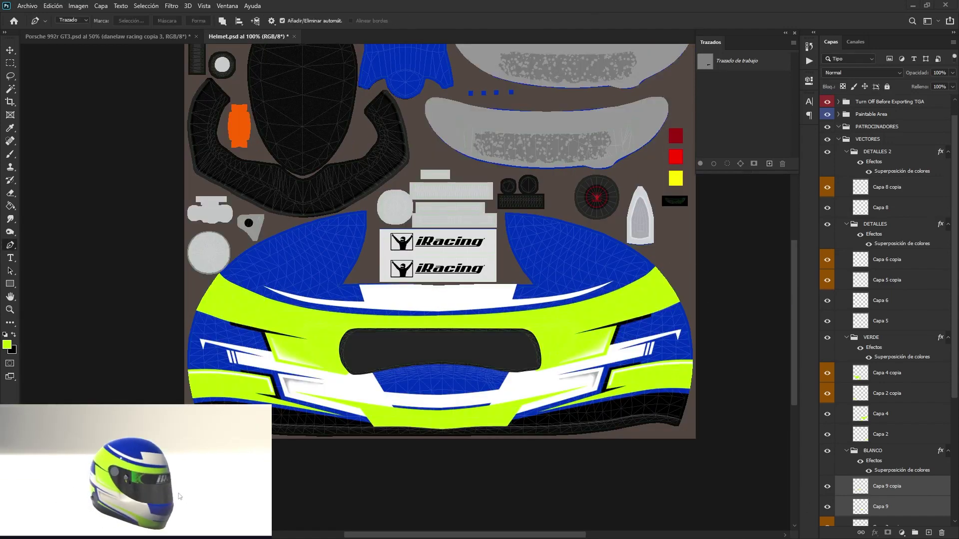
key(ctrl+shift+alt+n)
key(ctrl+plus)
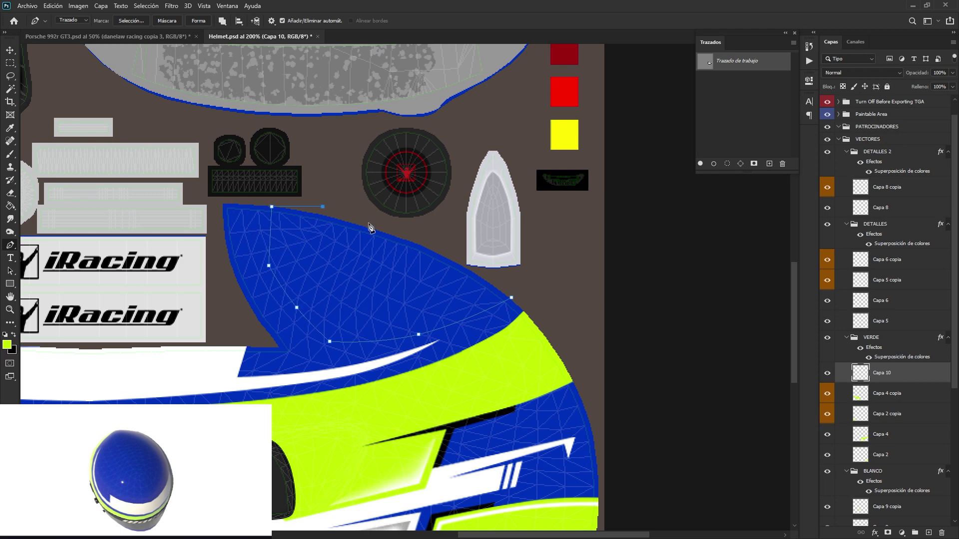
Step: Fill the helmet's right crown with neon green on Capa 10
key(ctrl+Return)
key(alt+BackSpace)
key(ctrl+d)
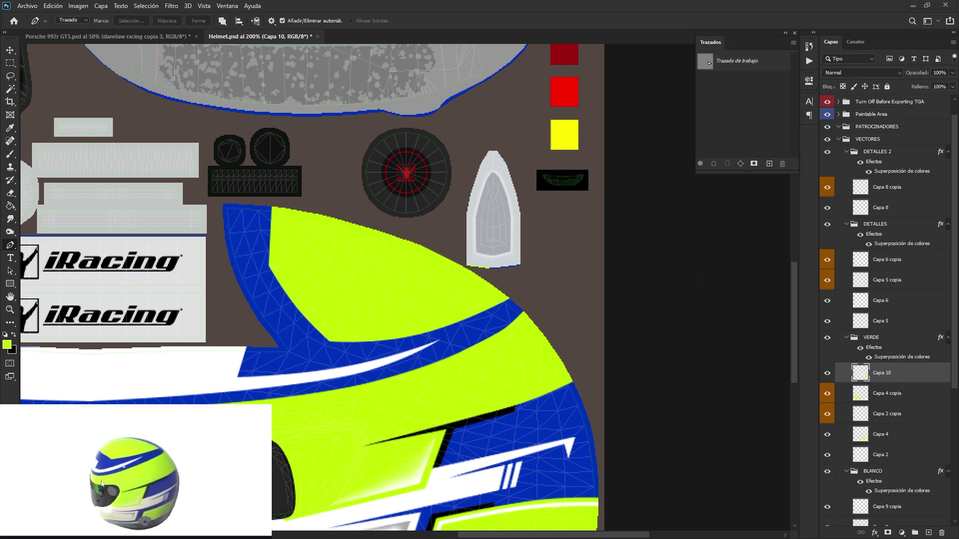
click(329, 342)
click(253, 202)
key(ctrl+Return)
key(alt+BackSpace)
key(ctrl+d)
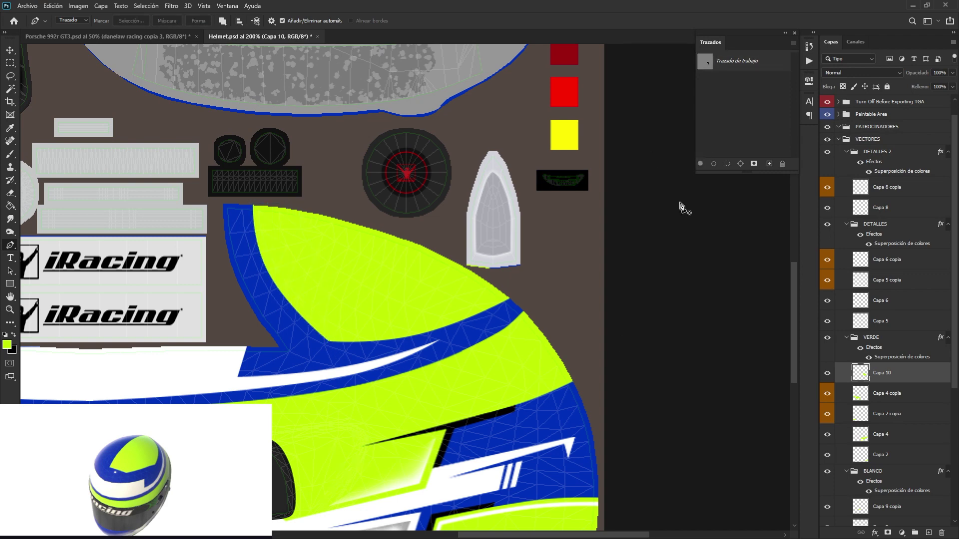
drag(139, 483, 127, 473)
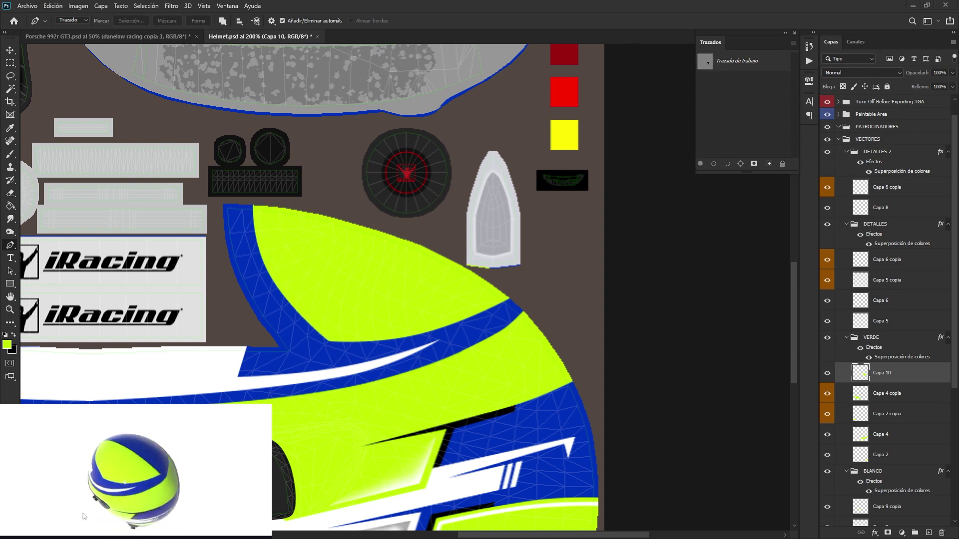
Step: Delete a curved strip from the green crown to expose the blue band, then add layer Capa 11
click(328, 341)
drag(513, 283, 433, 312)
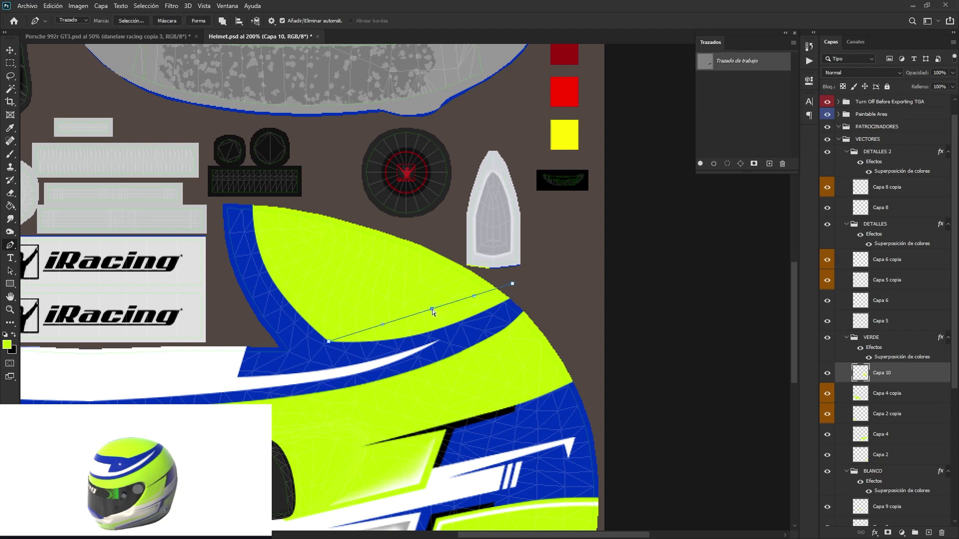
click(330, 348)
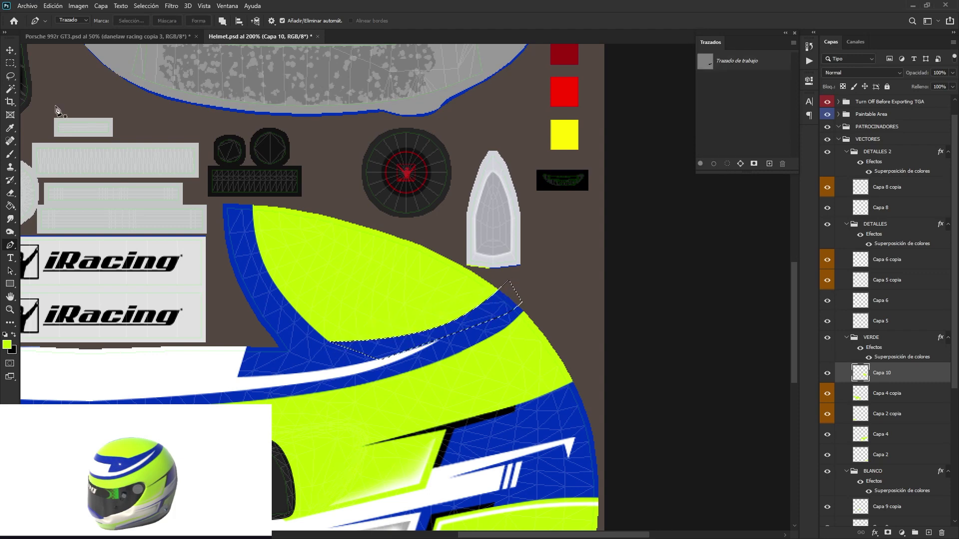
key(ctrl+Return)
key(m)
key(Delete)
key(ctrl+d)
drag(177, 478, 204, 486)
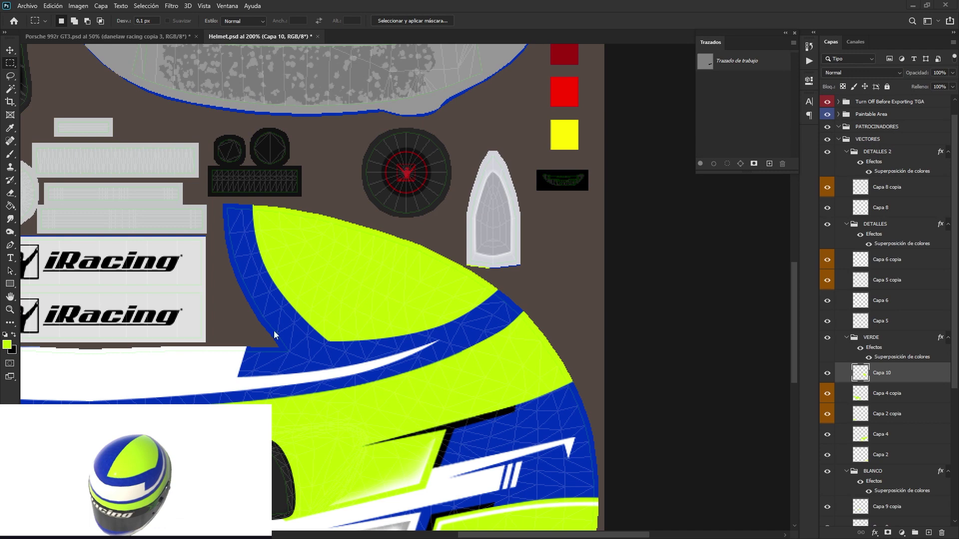
click(894, 188)
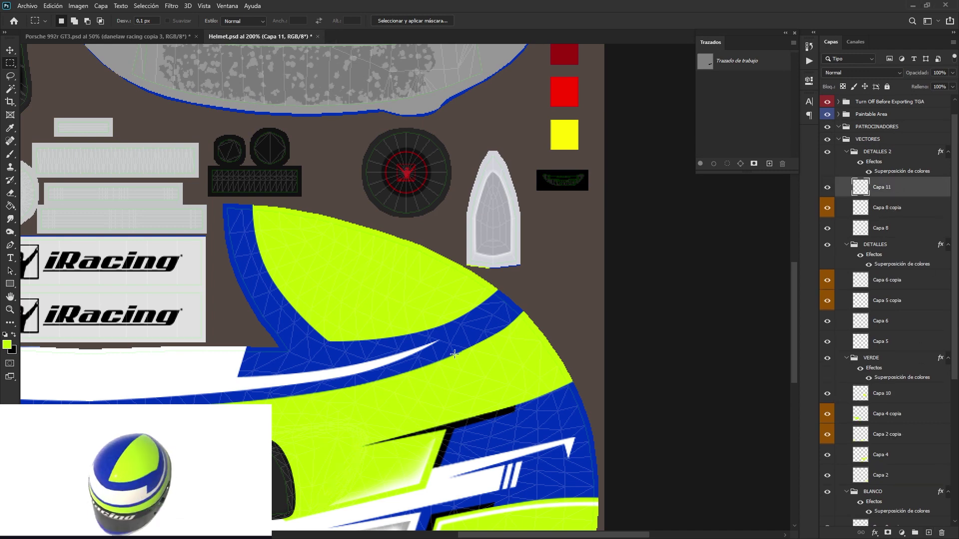
Step: Pen-trace and fill two thin black stripes across the upper-left green panel on a new layer
key(ctrl+shift+alt+n)
key(p)
click(443, 324)
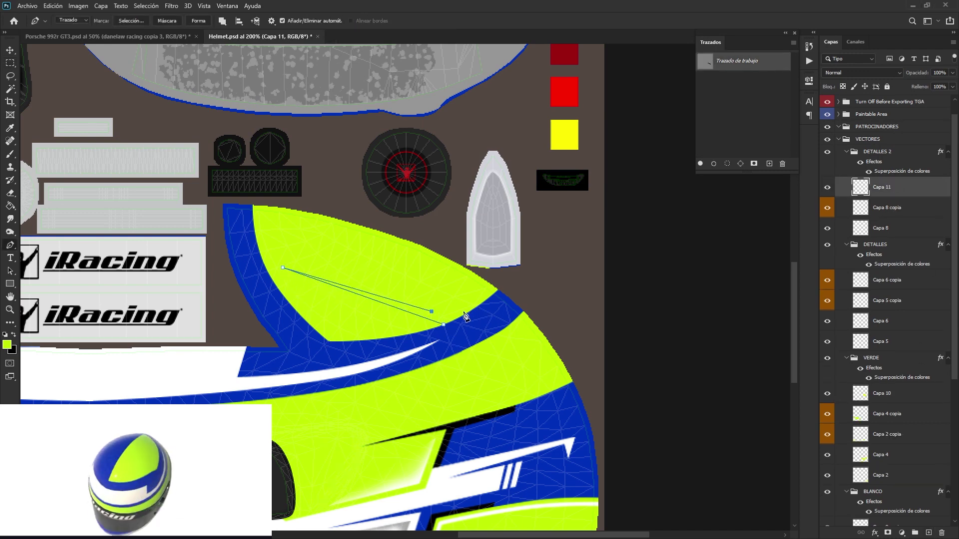
click(712, 142)
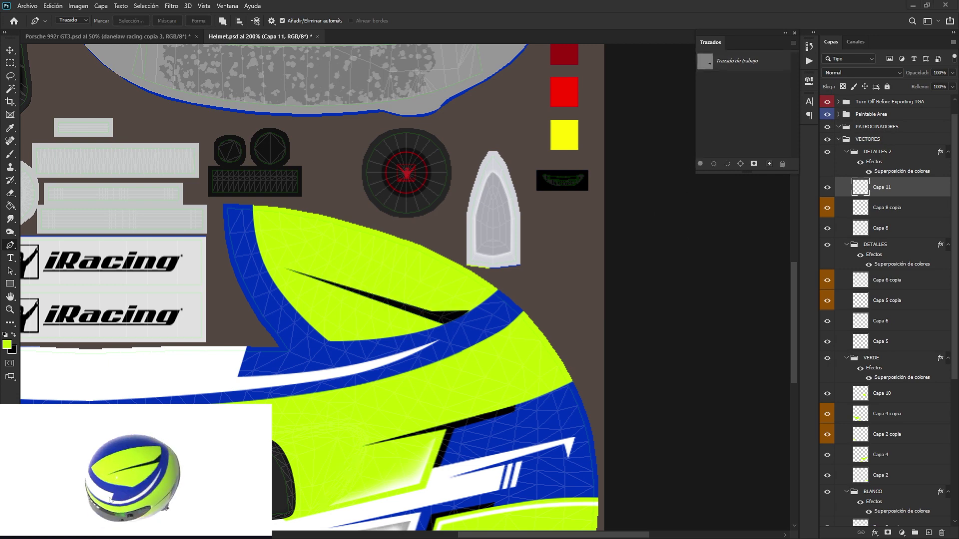
click(463, 300)
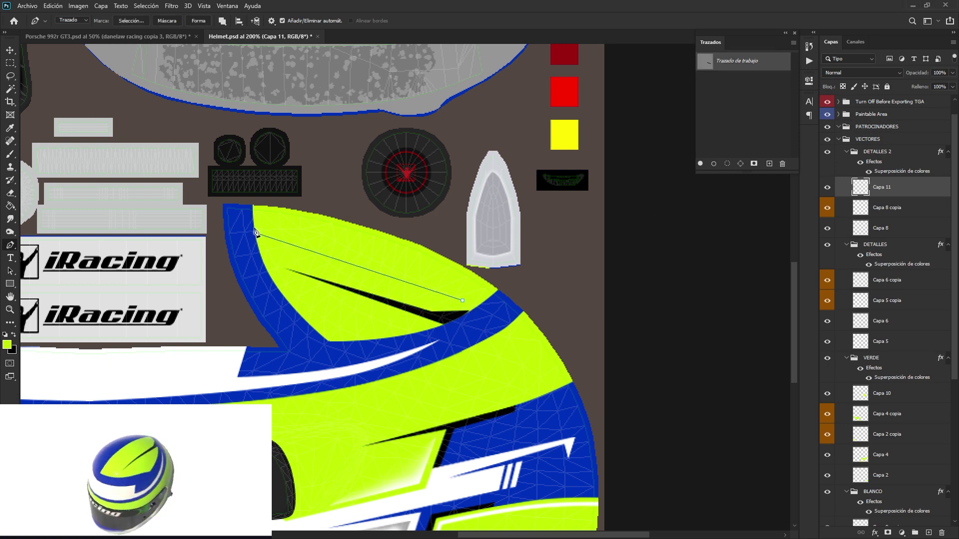
click(700, 163)
Step: Add two white streaks over the green panel on another new layer
key(ctrl+shift+alt+n)
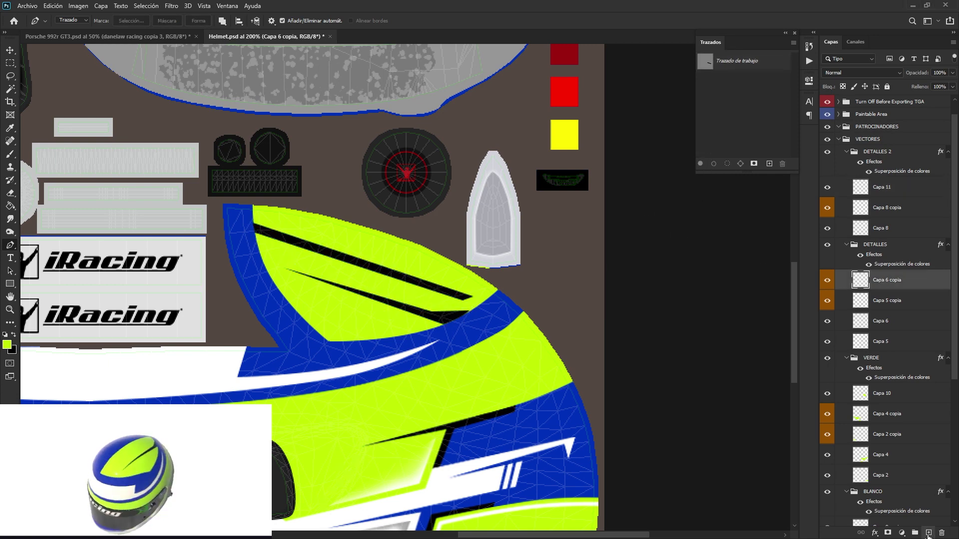
click(409, 334)
click(301, 294)
click(730, 143)
click(257, 242)
click(428, 299)
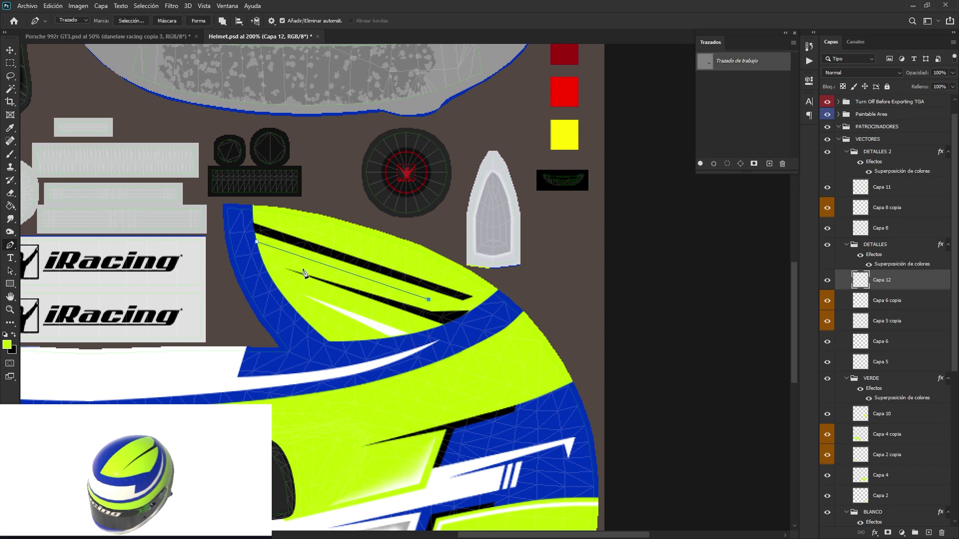
click(258, 247)
click(701, 163)
click(730, 124)
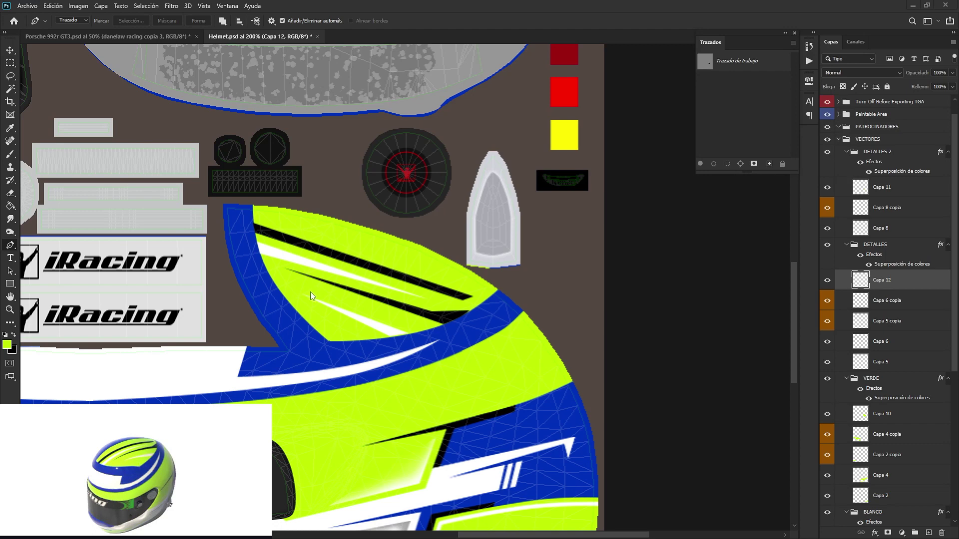
Step: Fill a dark strip along the blue edge on a new layer above the black stripes
click(887, 190)
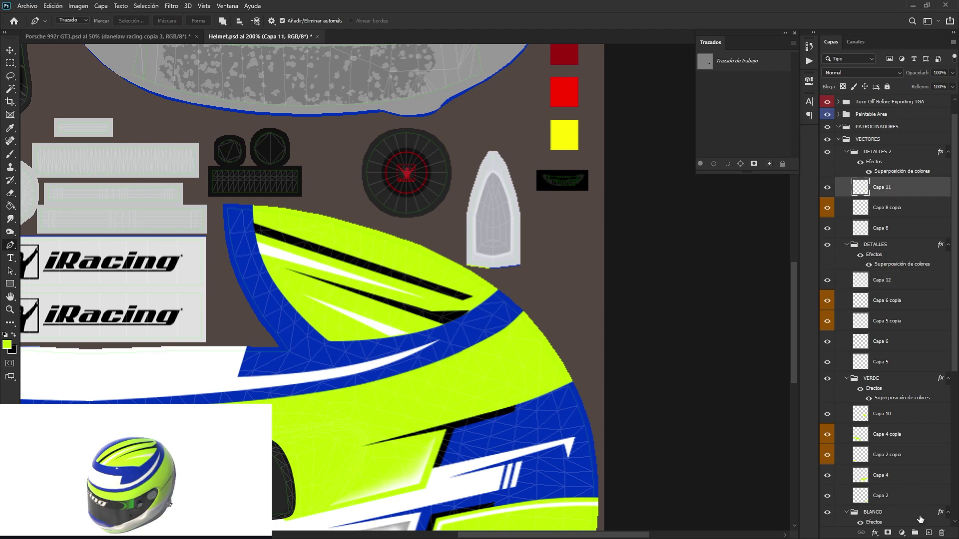
key(ctrl+shift+alt+n)
click(264, 204)
click(330, 346)
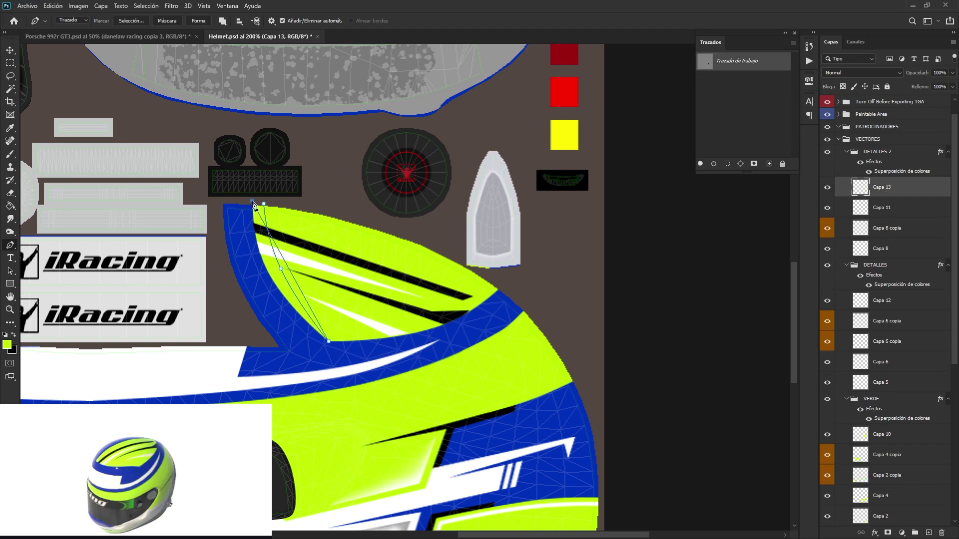
click(700, 163)
click(713, 145)
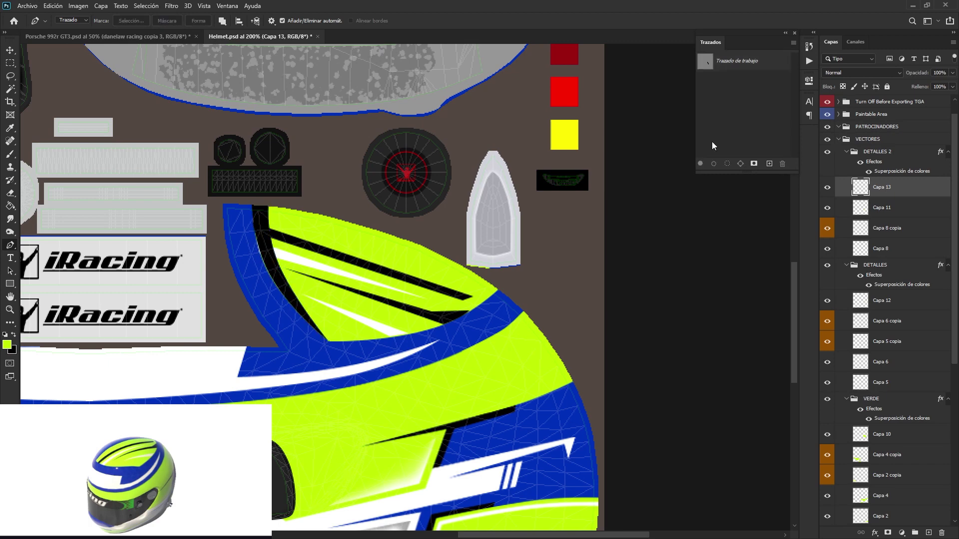
click(10, 193)
scroll(263, 248, up, 1)
Step: Soft-erase the dark strip's edge down along the blue border
scroll(263, 248, up, 1)
drag(272, 155, 374, 414)
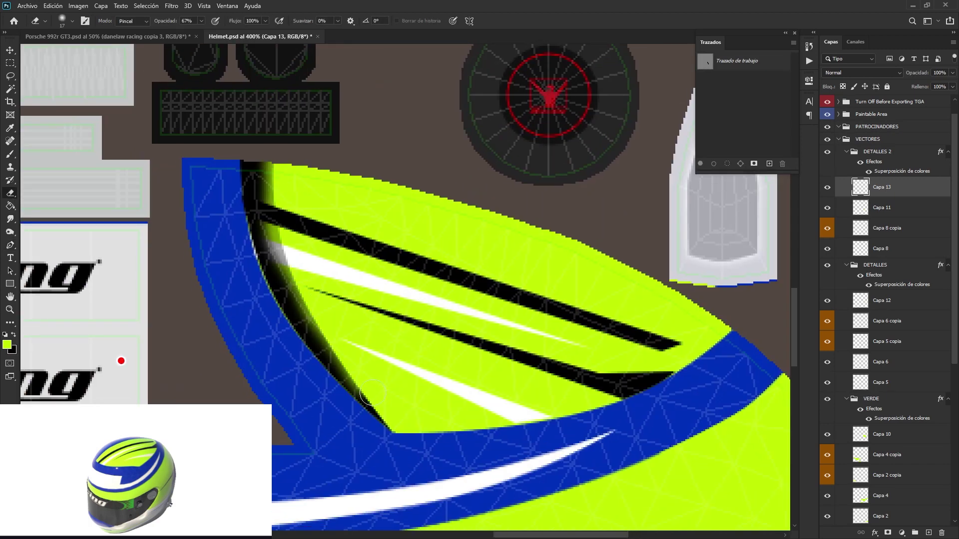
drag(272, 159, 418, 442)
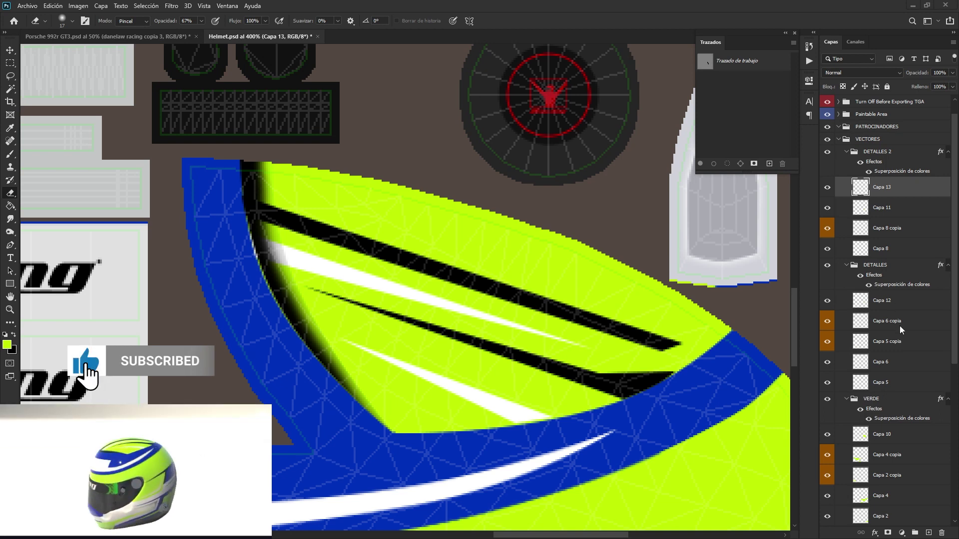
Step: Trace the blue border edge on the green panel layer and turn it into a selection
click(894, 434)
key(p)
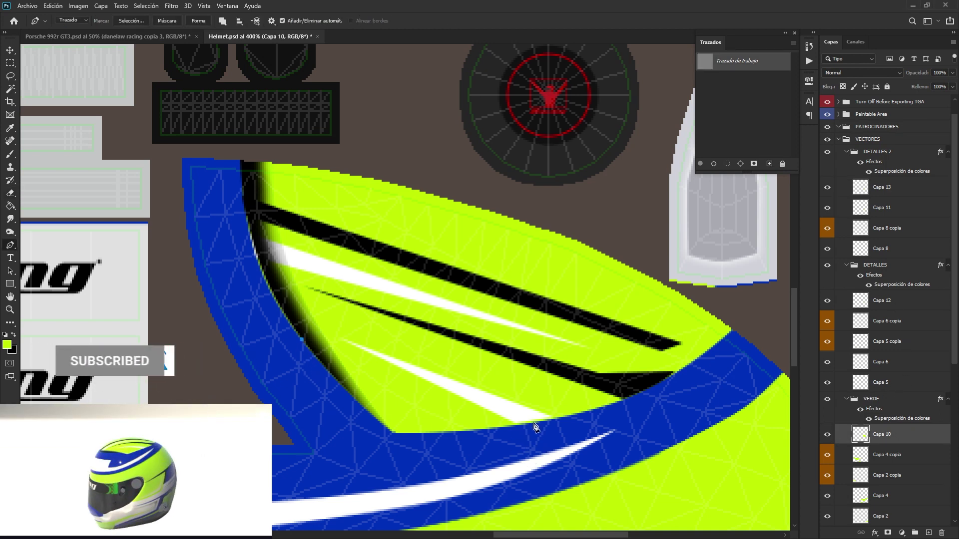
click(536, 427)
click(410, 452)
click(310, 404)
click(302, 342)
key(ctrl+Return)
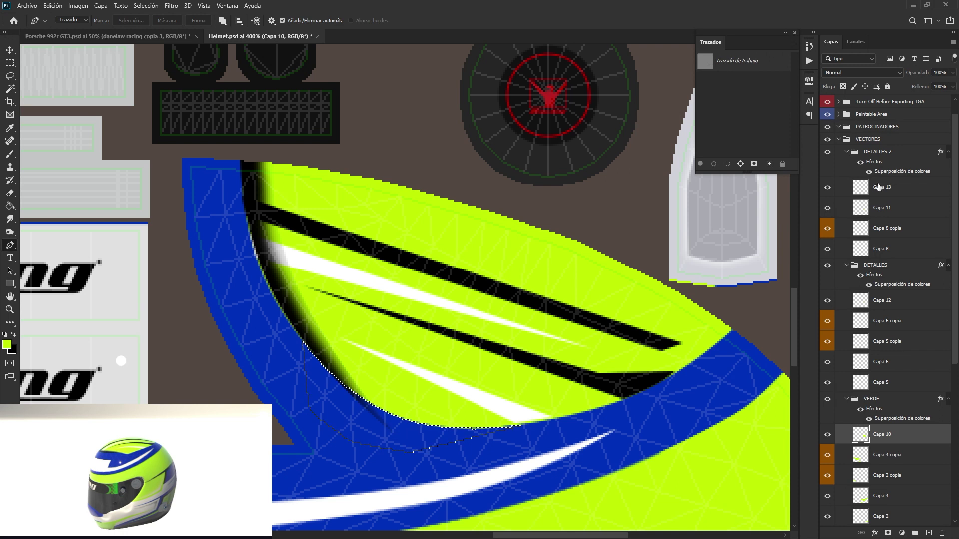
Step: Lower the shadow layer's opacity to 74% and check it on the helmet preview
click(867, 186)
key(ctrl+d)
key(m)
drag(223, 517, 203, 504)
drag(951, 87, 942, 91)
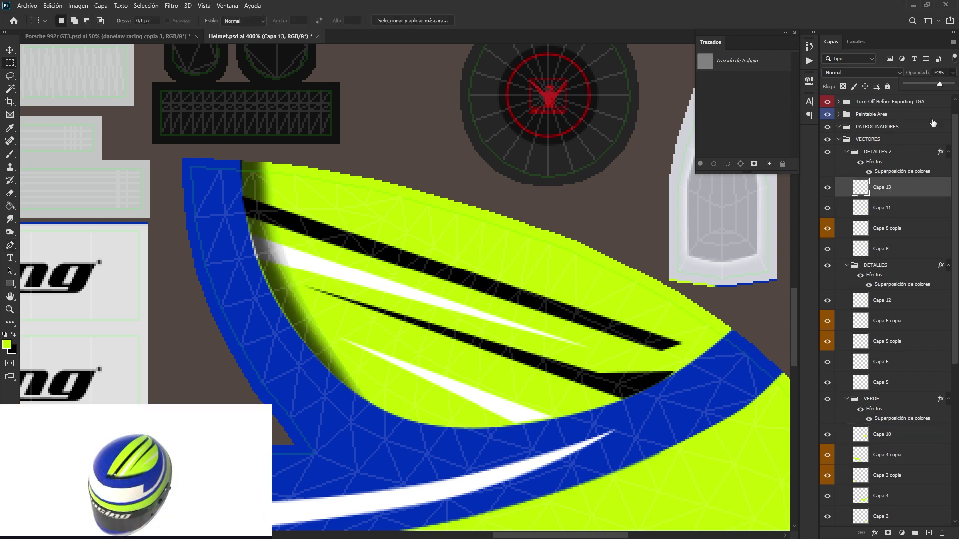
key(ctrl+t)
key(Escape)
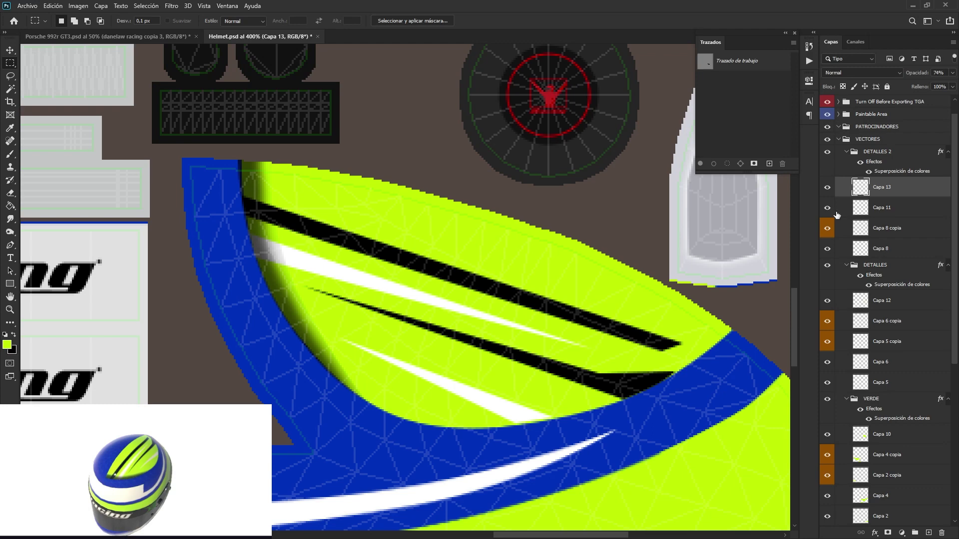
Step: Duplicate the shadow, black stripe, white streak and green panel layers
shift+click(881, 207)
right_click(882, 207)
click(750, 150)
right_click(882, 208)
click(750, 456)
click(826, 348)
right_click(882, 342)
click(747, 171)
key(Return)
click(882, 373)
right_click(882, 373)
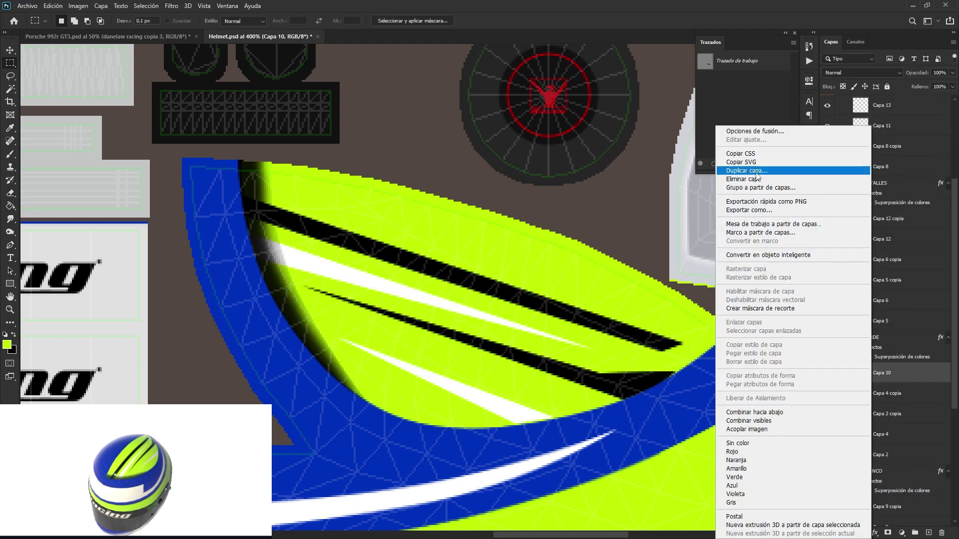
click(747, 170)
key(Return)
Step: Free Transform the copies into mirrored position on the right-hand green panel
key(ctrl+1)
click(53, 5)
click(75, 231)
key(Return)
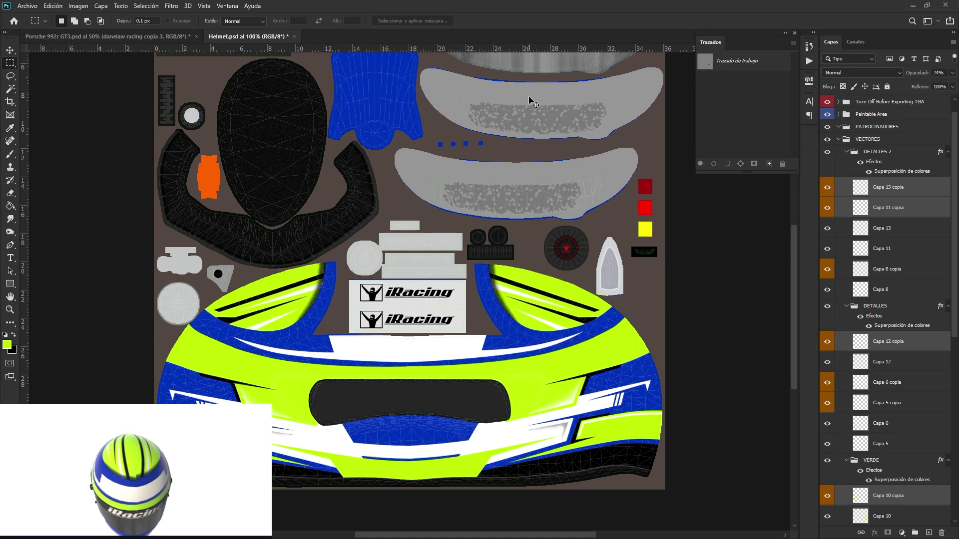
mouse_move(144, 470)
mouse_down()
mouse_move(139, 448)
mouse_move(253, 517)
mouse_up()
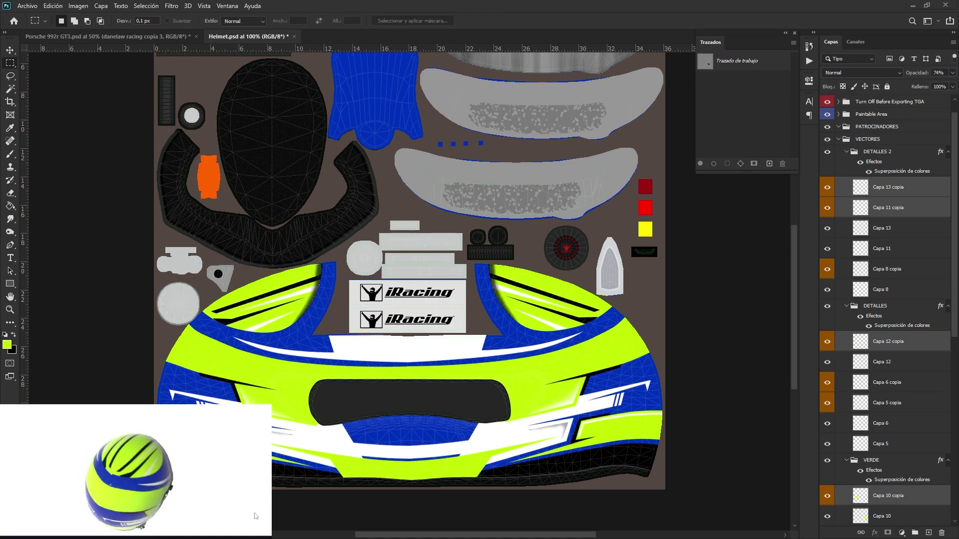
scroll(197, 351, up, 3)
Step: Pen-trace a black shadow sliver beneath the white streak on a new layer
key(p)
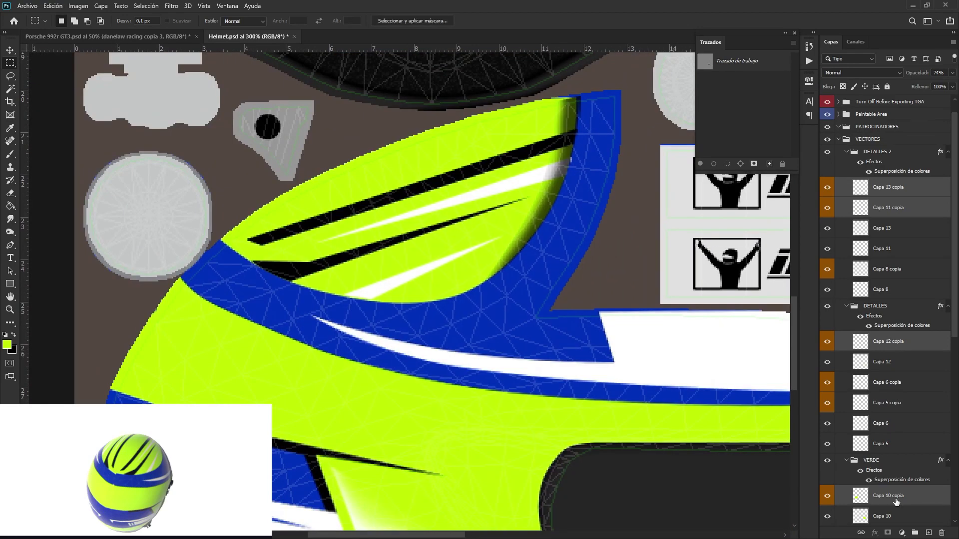
click(289, 282)
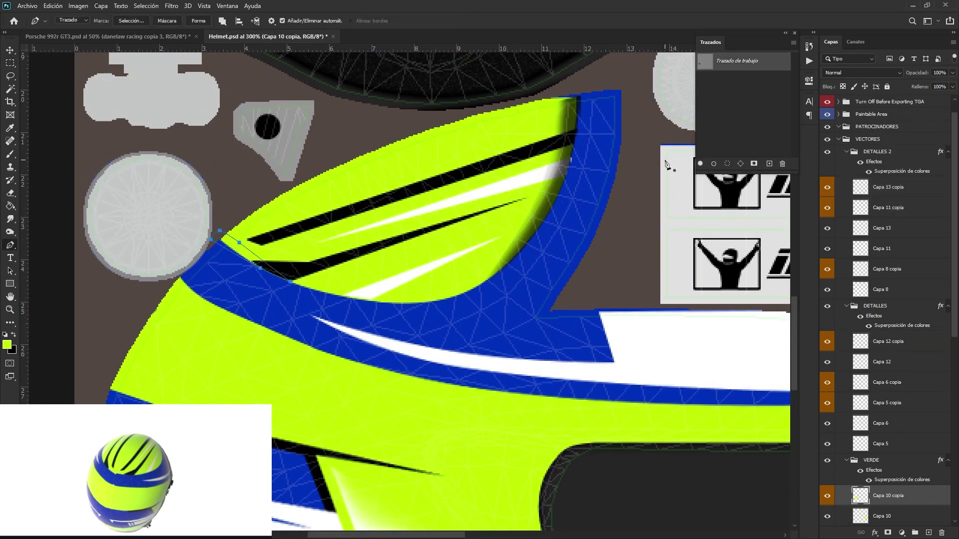
click(726, 143)
drag(246, 451, 750, 500)
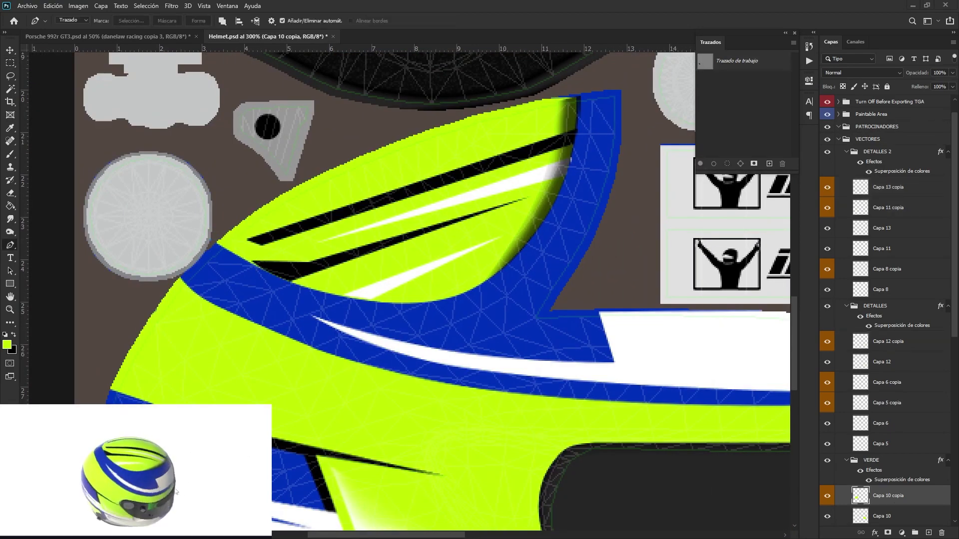
key(ctrl+shift+alt+n)
click(582, 310)
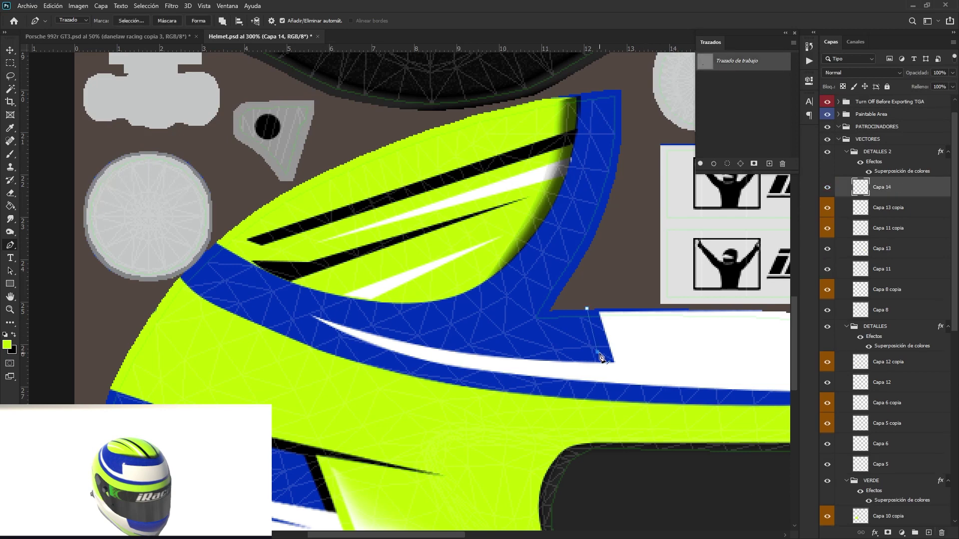
key(ctrl+shift+alt+n)
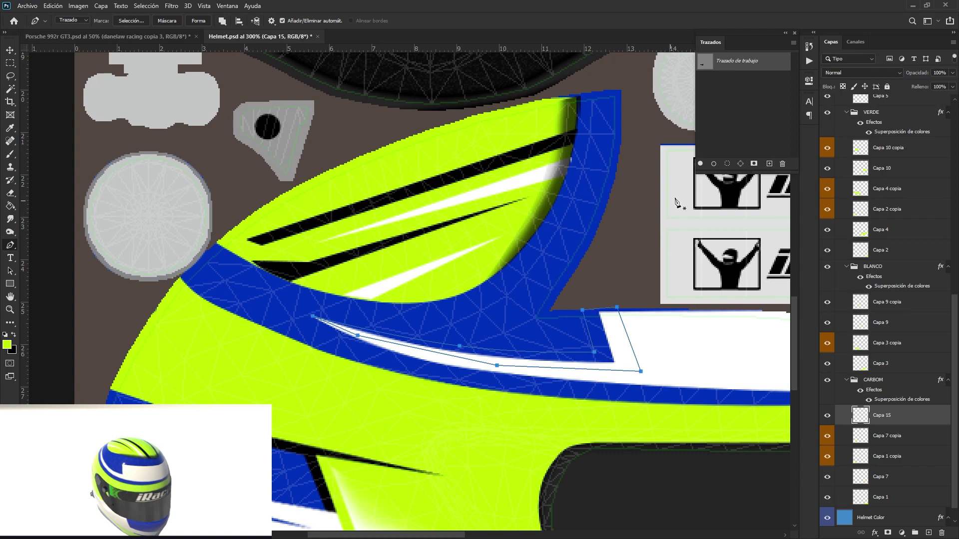
Step: Duplicate the shadow, flip it horizontally and tilt it into place on the opposite side
key(ctrl+1)
right_click(871, 415)
click(779, 184)
key(Return)
click(53, 5)
click(303, 385)
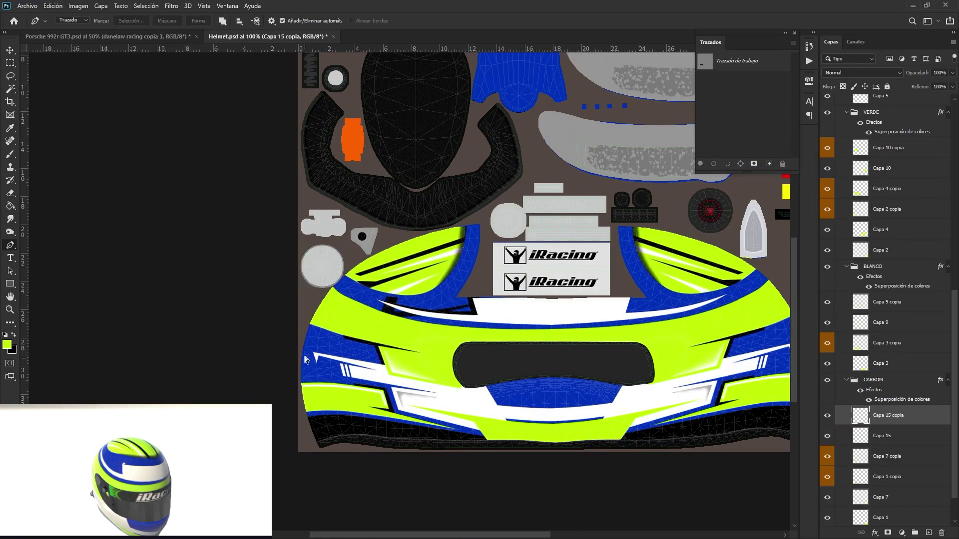
key(ctrl+plus)
key(ctrl+plus)
scroll(699, 310, right, 10)
drag(699, 295, 725, 310)
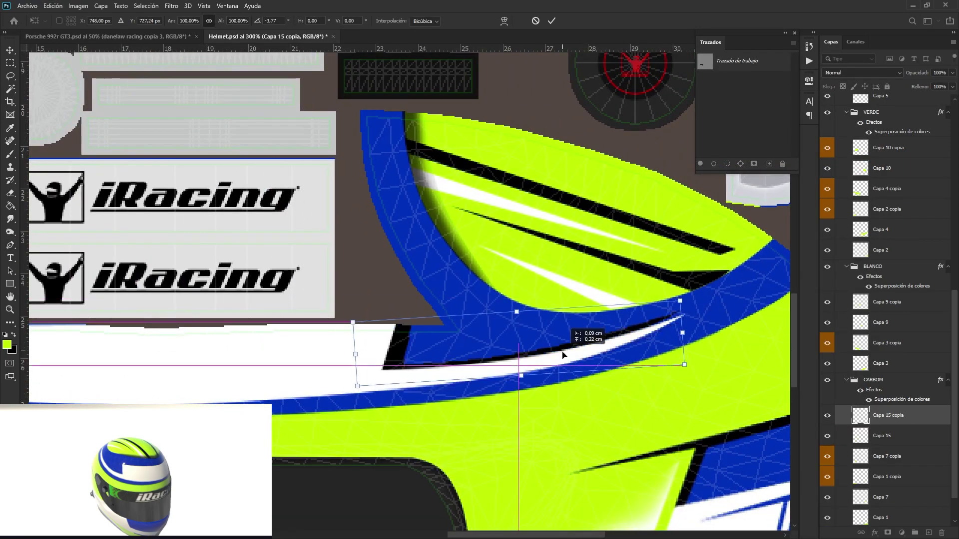
key(Return)
key(ctrl+1)
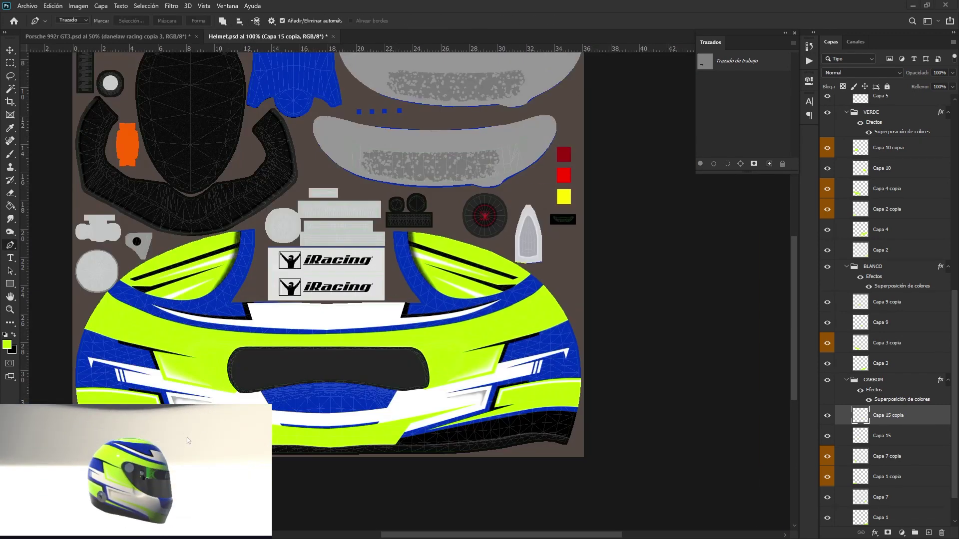
click(873, 266)
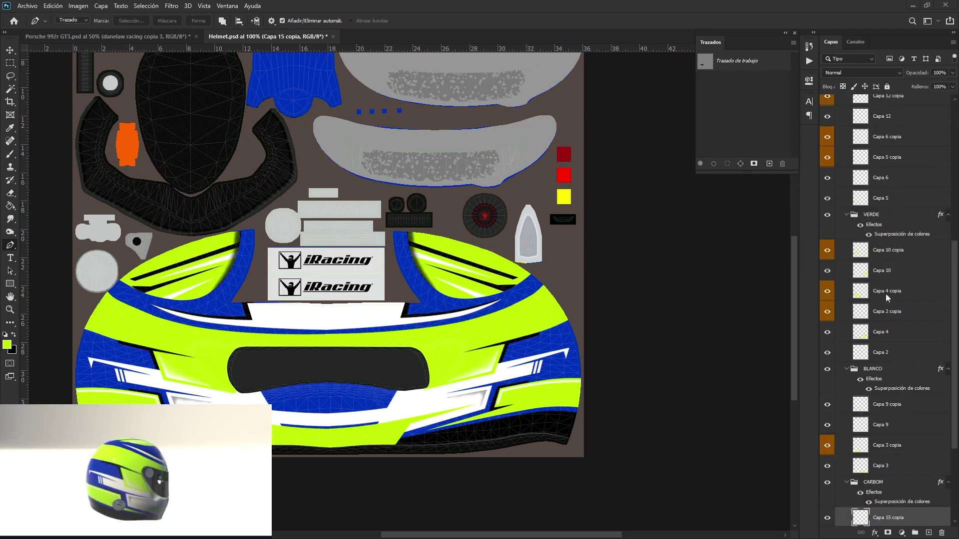
Step: Duplicate Capa 16, flip the copy horizontally and drag it to the helmet's opposite side
key(ctrl+shift+alt+n)
scroll(494, 327, up, 3)
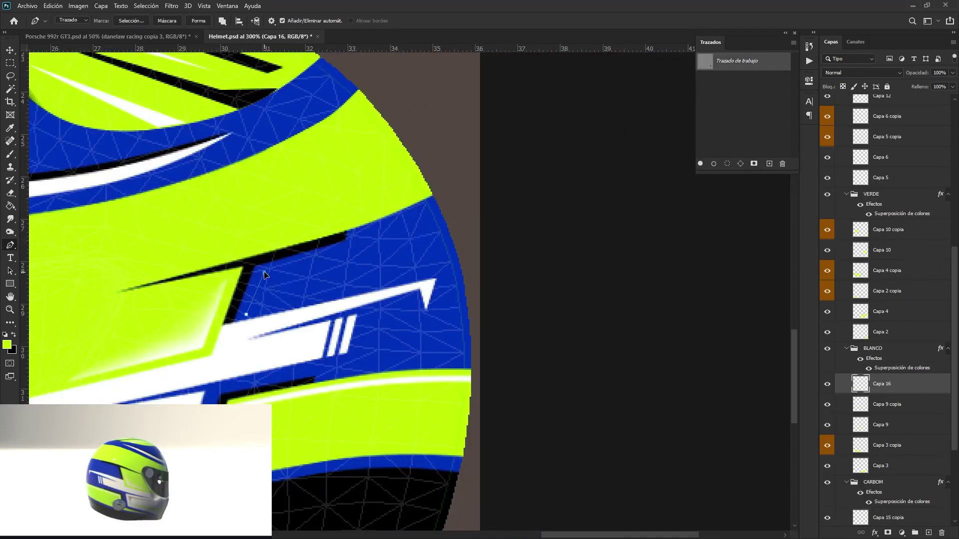
key(ctrl+minus)
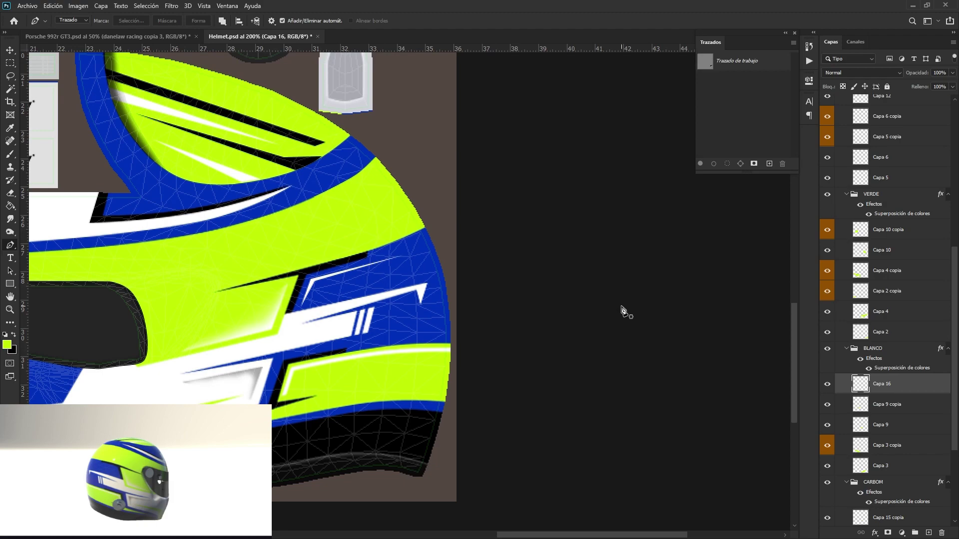
right_click(882, 384)
click(849, 185)
click(52, 6)
click(80, 215)
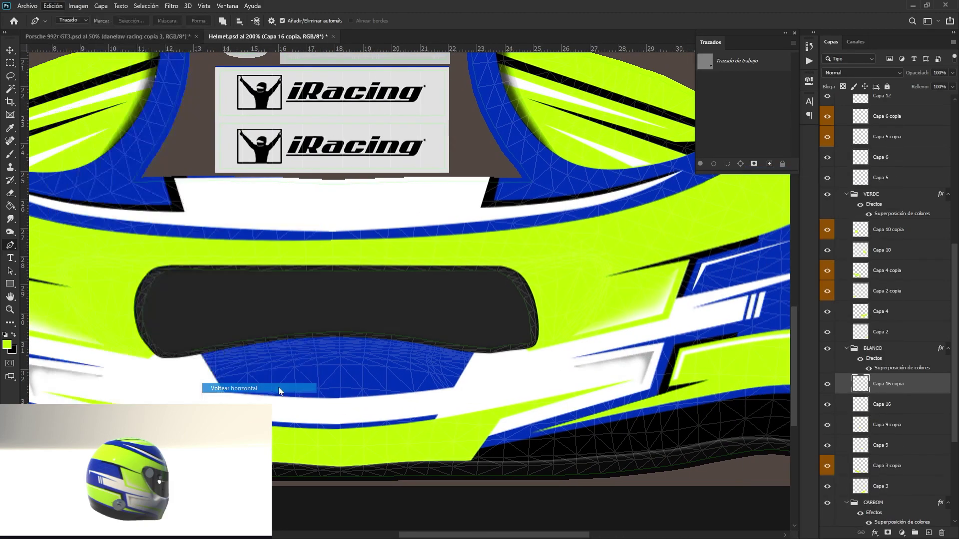
drag(258, 389, 548, 278)
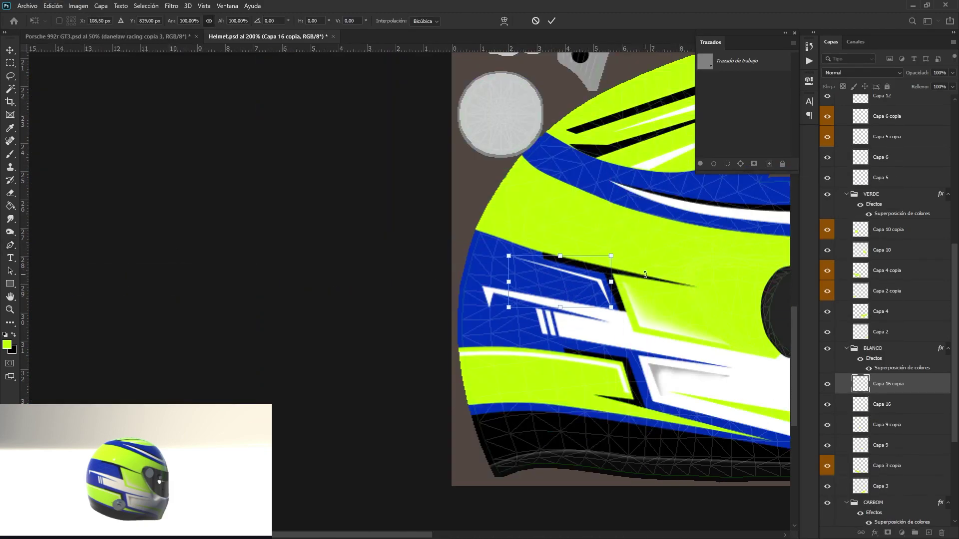
key(Return)
key(ctrl+minus)
key(ctrl+minus)
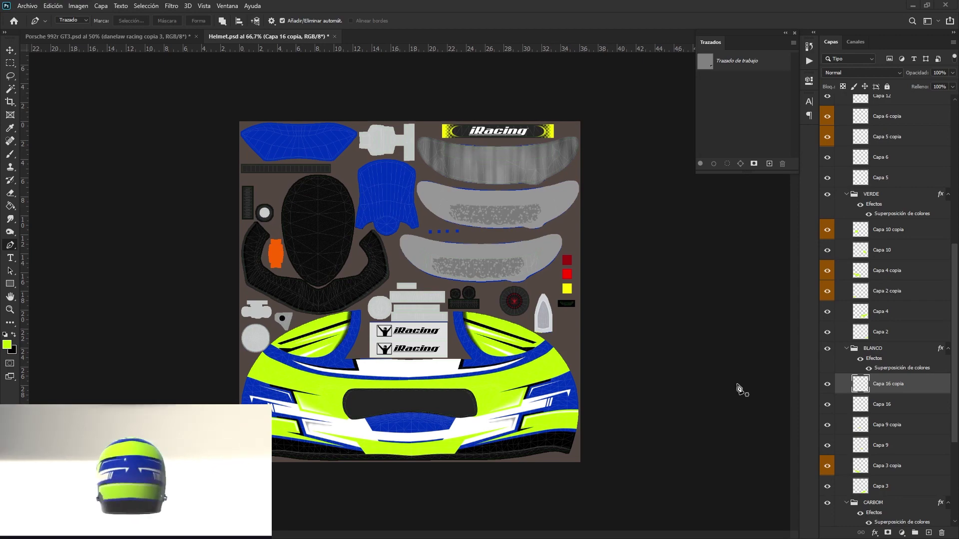
click(928, 533)
scroll(366, 296, up, 5)
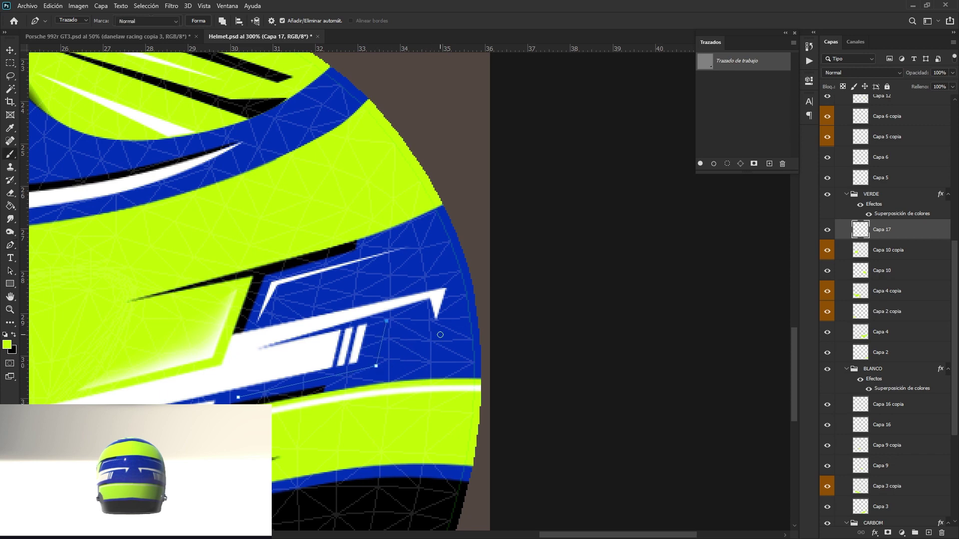
Step: Fill a lime chevron on Capa 17 below the visor and mirror a copy horizontally
key(ctrl+z)
scroll(562, 290, down, 1)
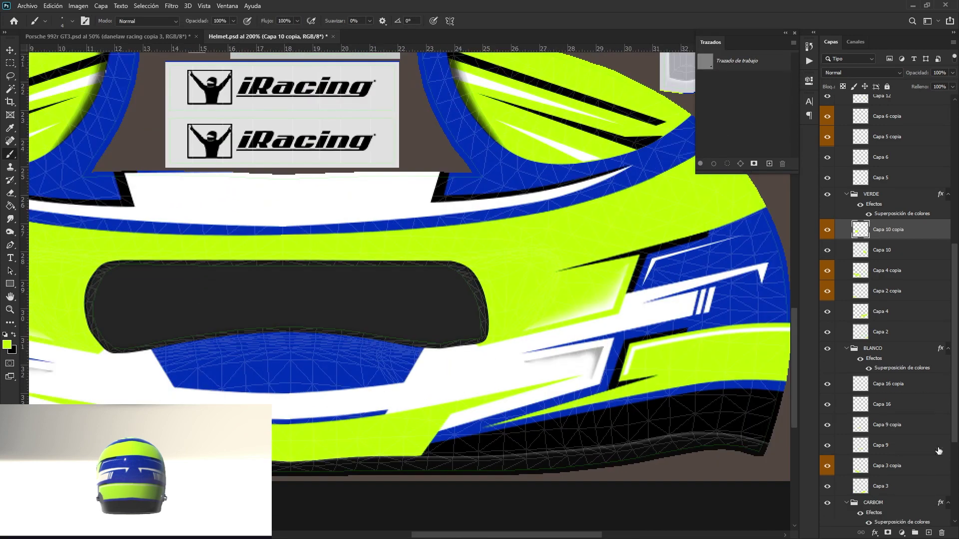
key(ctrl+shift+z)
key(p)
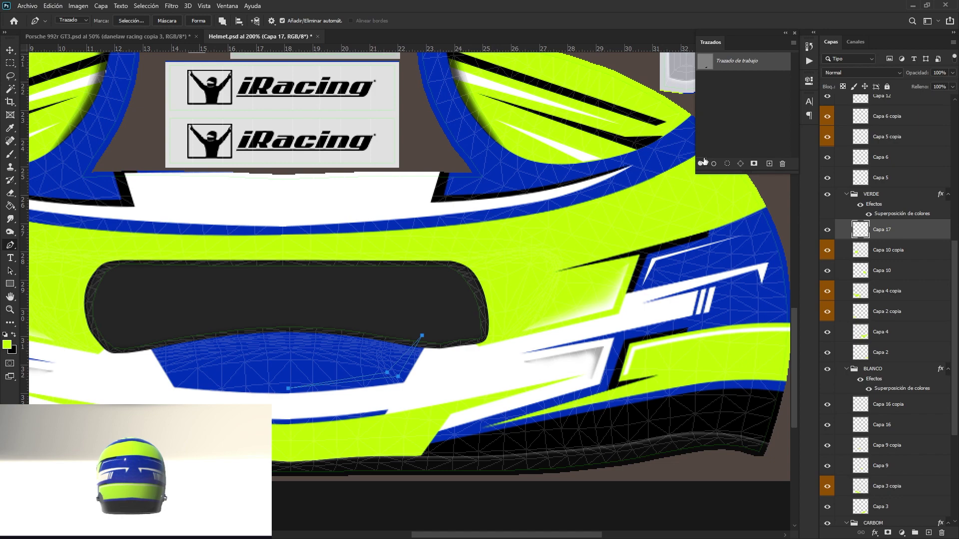
click(701, 164)
key(ctrl+j)
click(53, 5)
click(235, 373)
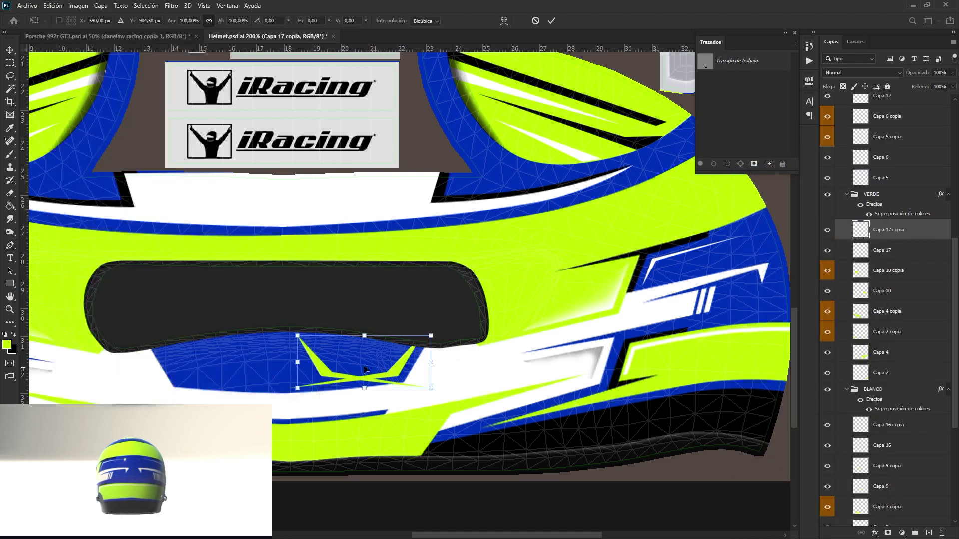
key(ctrl+minus)
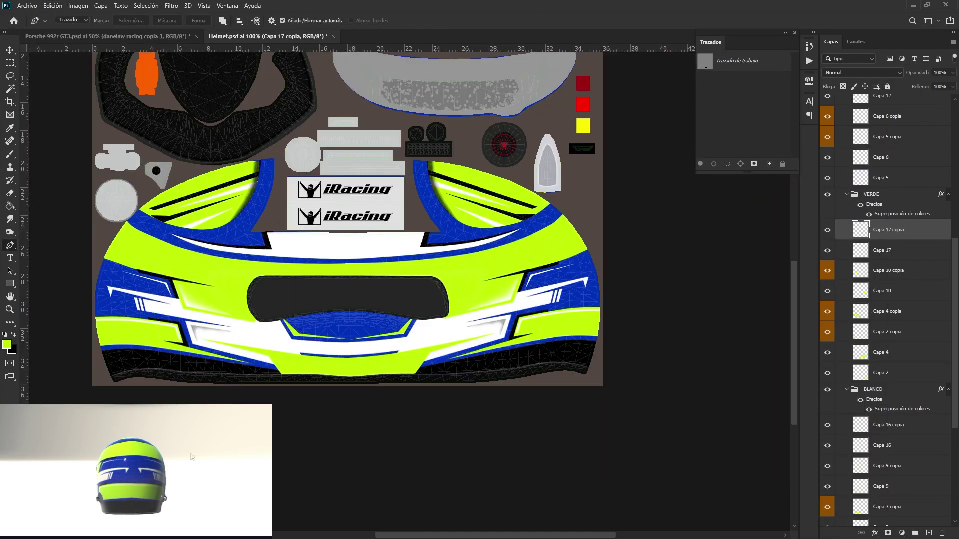
scroll(889, 250, up, 10)
Step: Hide the Wire overlay and zoom in on the helmet's right side
click(828, 105)
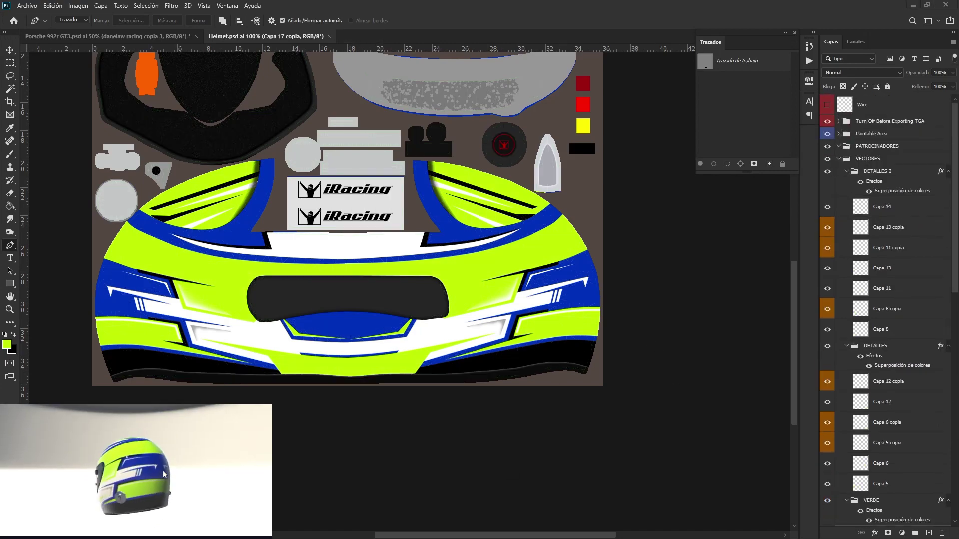
scroll(849, 350, down, 5)
scroll(849, 350, down, 3)
click(828, 352)
click(881, 352)
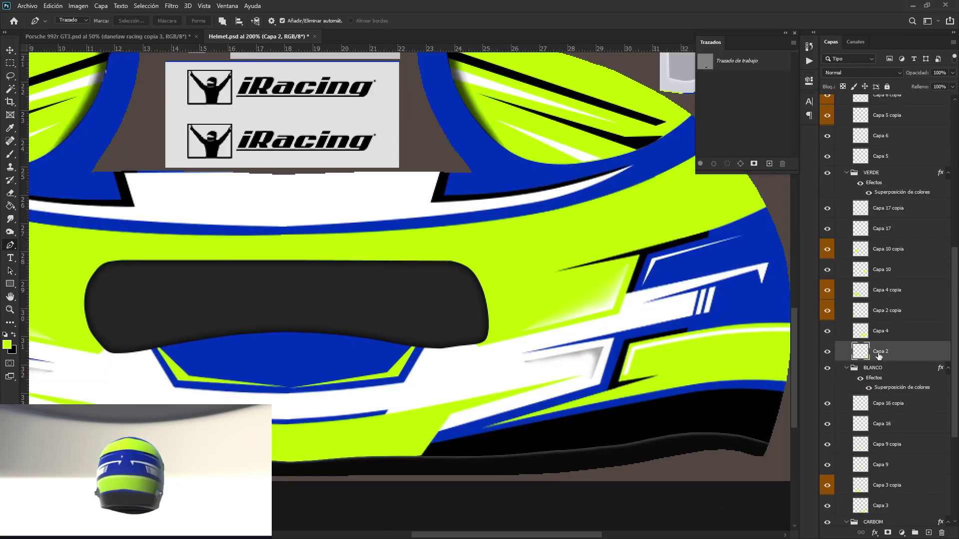
key(ctrl+plus)
key(ctrl+plus)
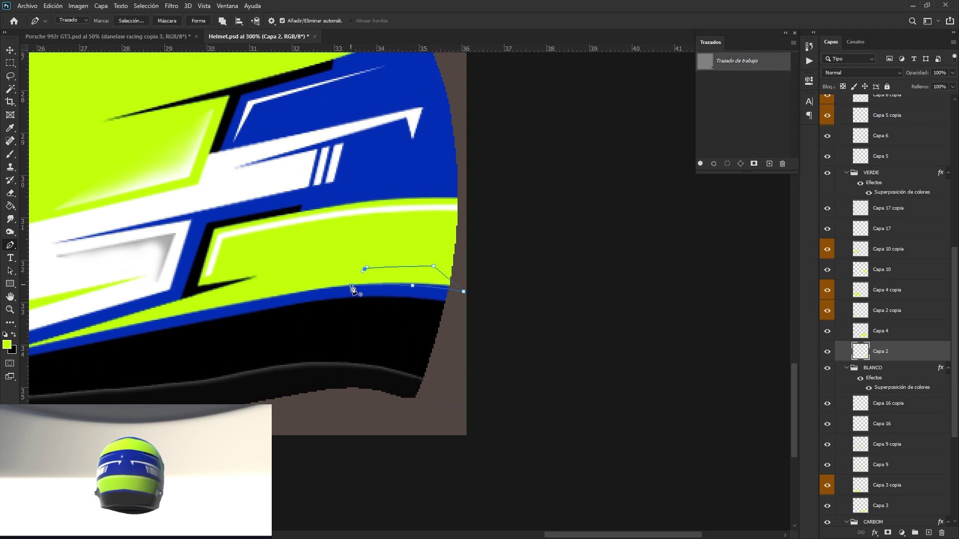
scroll(406, 335, left, 10)
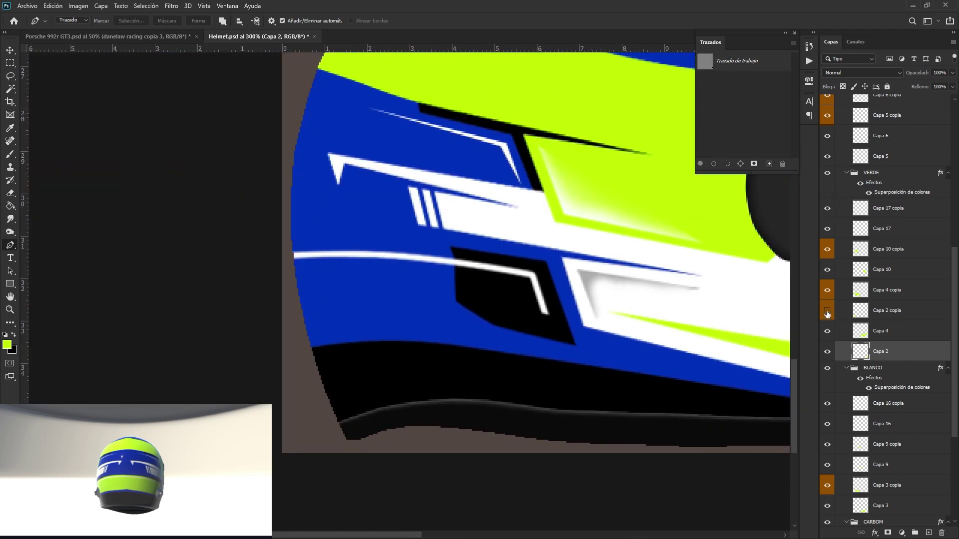
key(alt+bracketright)
key(alt+bracketright)
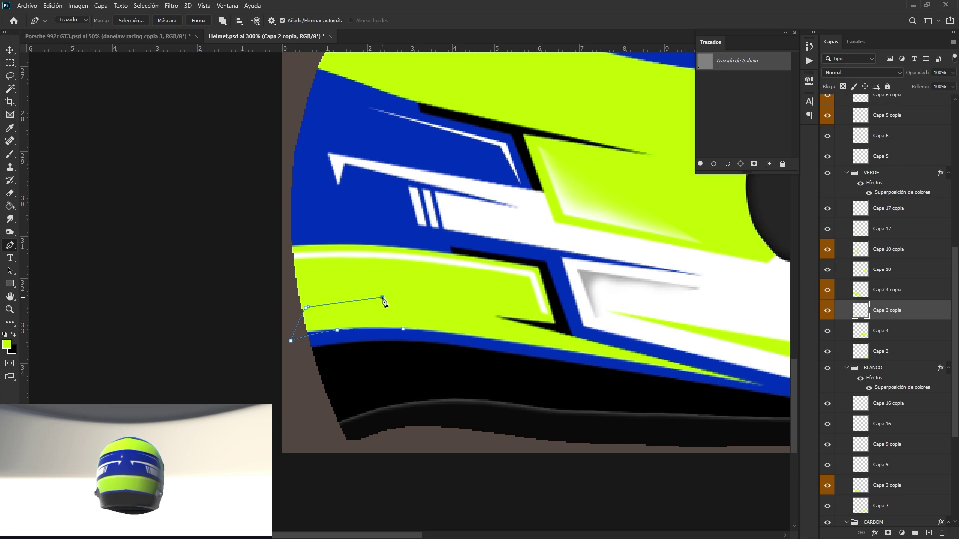
mouse_move(128, 479)
mouse_down()
mouse_move(128, 506)
mouse_move(153, 503)
mouse_up()
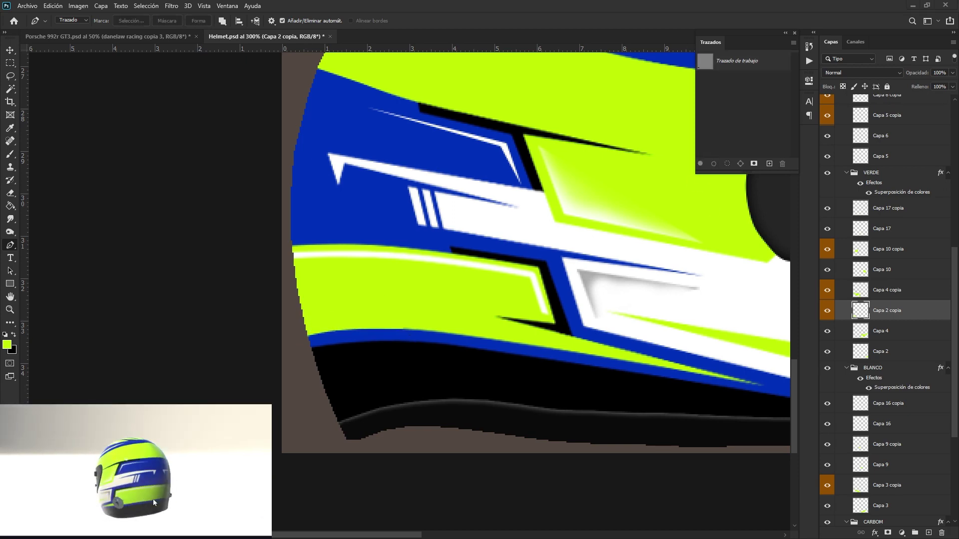
drag(406, 536, 591, 530)
Step: Fill a lime-green stripe on new layer Capa 18 and save the file
key(ctrl+shift+alt+n)
key(ctrl+s)
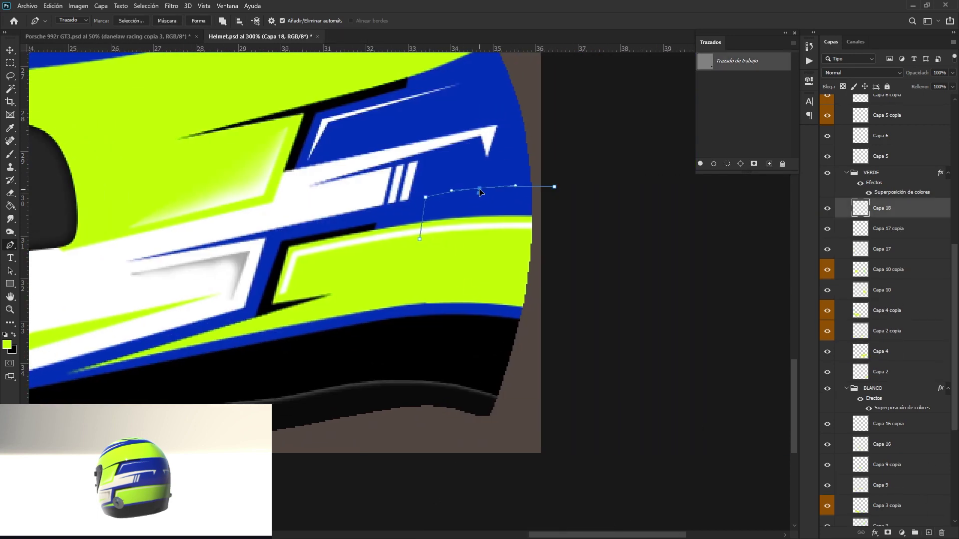
click(420, 239)
key(ctrl+Return)
key(alt+BackSpace)
key(ctrl+d)
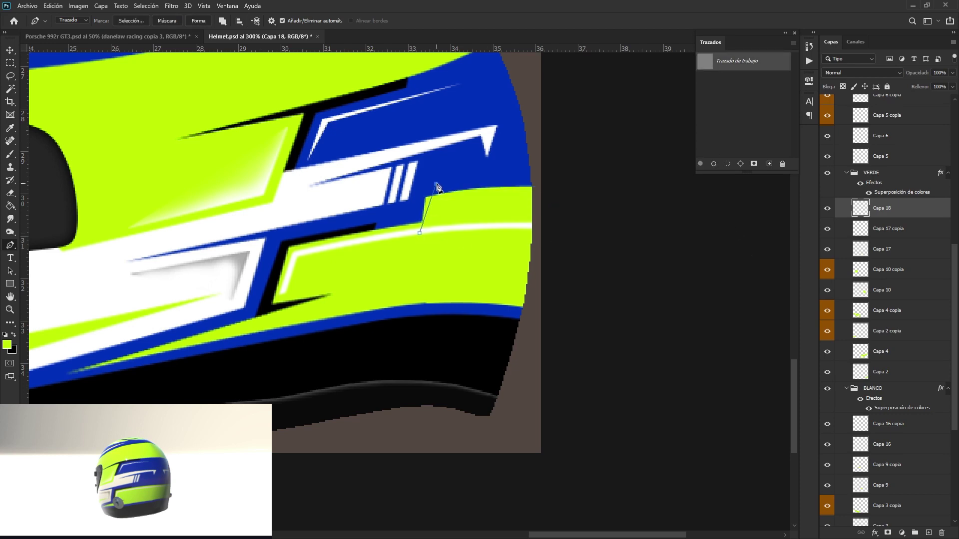
Step: Duplicate Capa 18 and move the copy to the helmet's other side
right_click(886, 204)
click(769, 168)
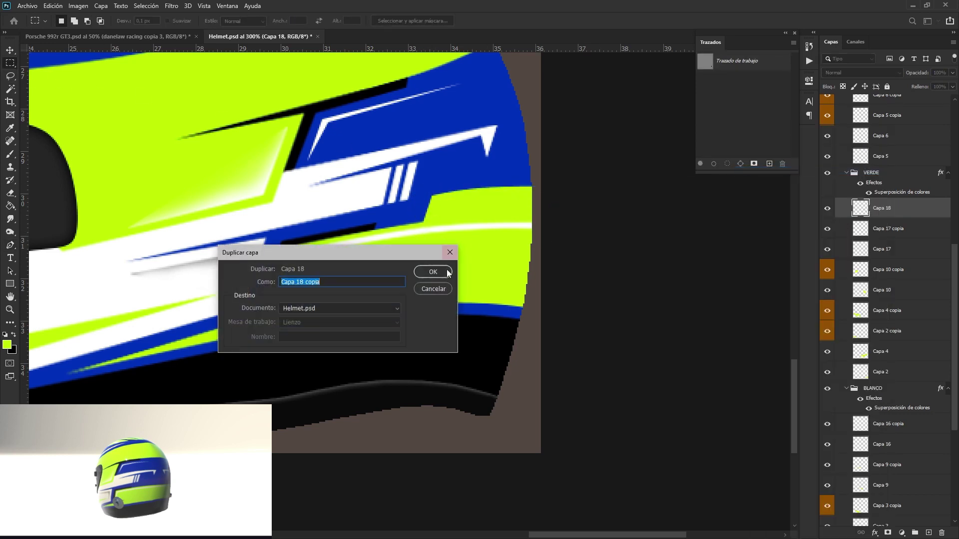
click(446, 283)
click(53, 5)
click(50, 248)
mouse_move(490, 219)
mouse_down()
mouse_move(158, 256)
mouse_move(351, 236)
mouse_up()
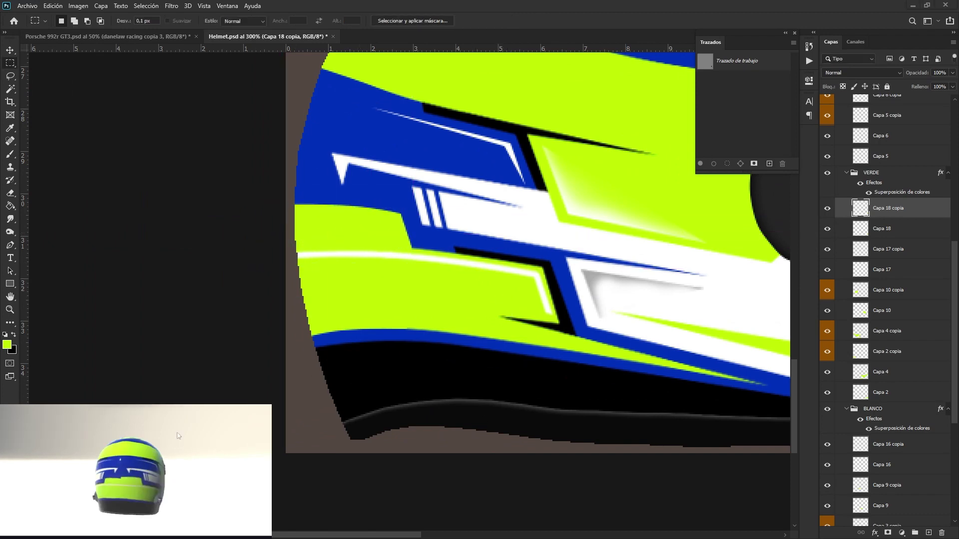
drag(356, 536, 682, 524)
key(Return)
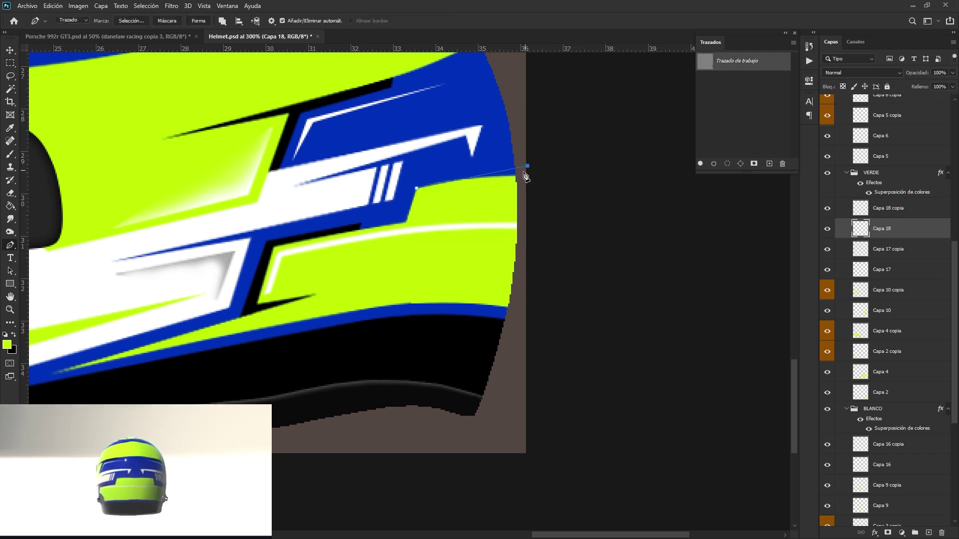
key(alt+bracketright)
scroll(480, 264, left, 15)
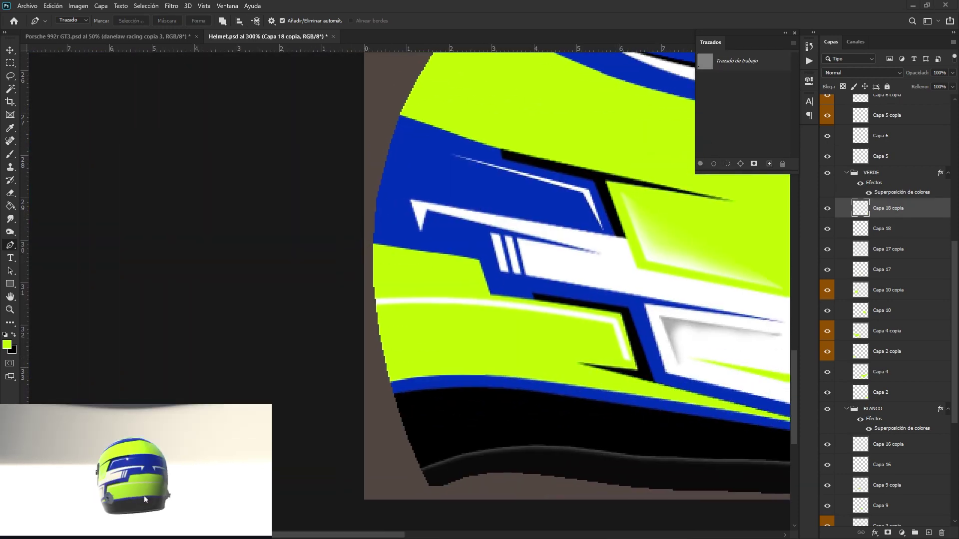
scroll(886, 191, up, 5)
Step: Add thin black stripe Capa 19 in DETALLES 2, duplicate it and move the copy across
double_click(888, 192)
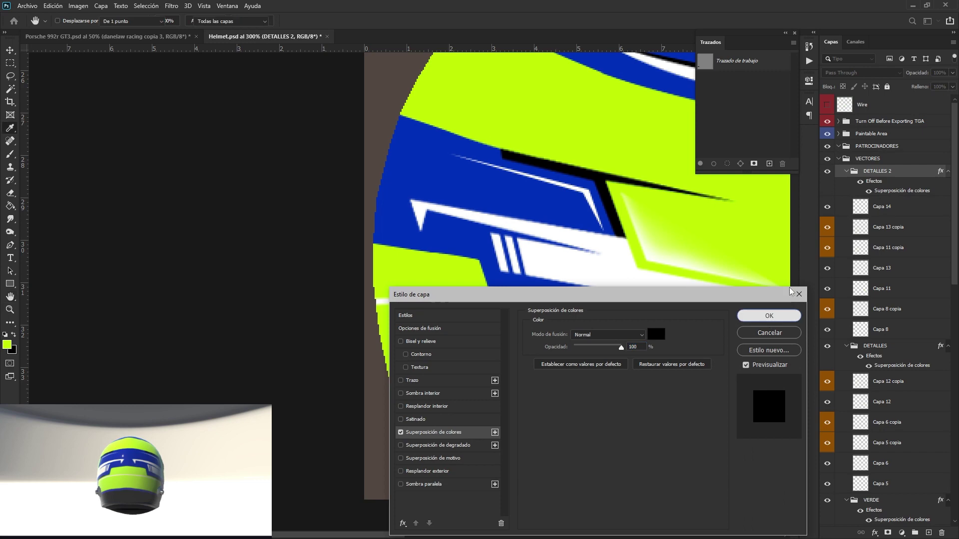
key(Escape)
key(ctrl+shift+alt+n)
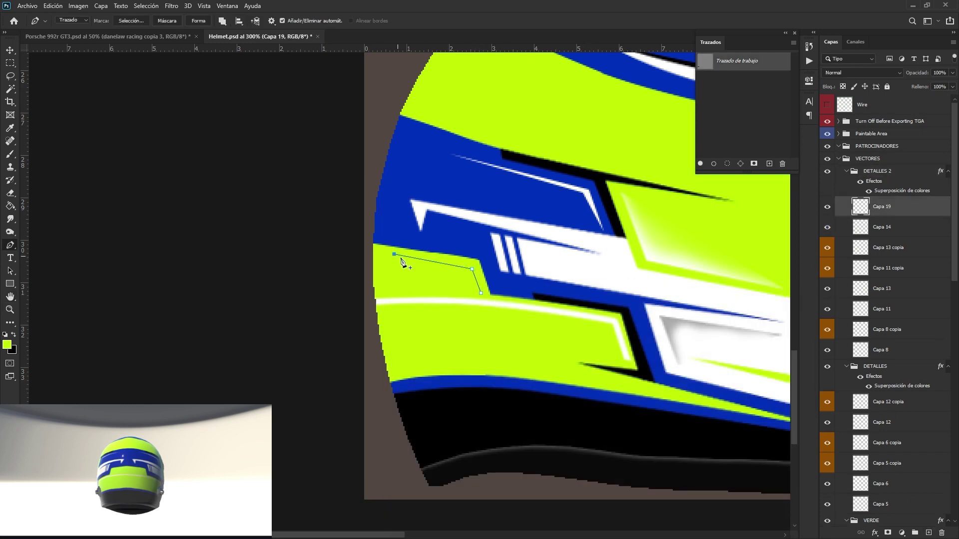
right_click(890, 206)
click(814, 178)
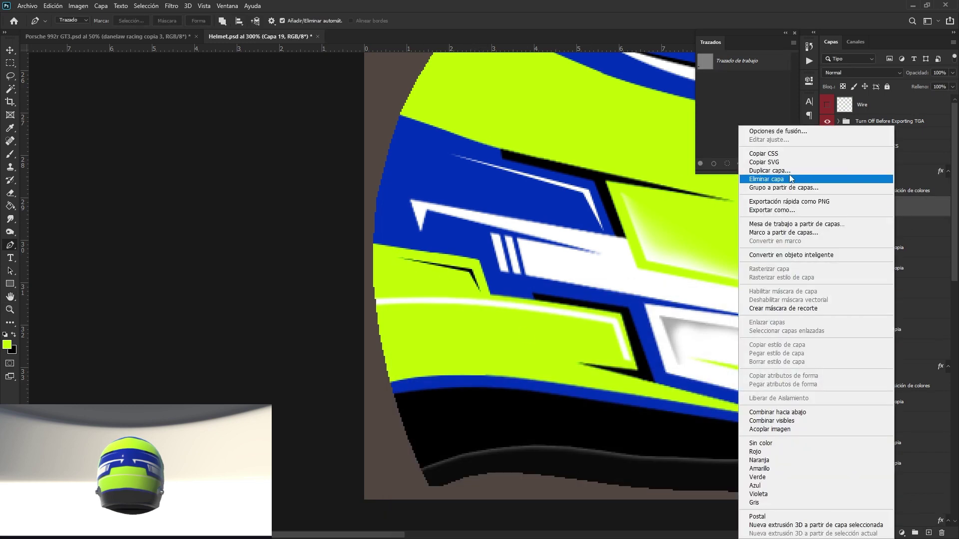
click(53, 6)
click(90, 216)
click(290, 388)
mouse_move(436, 291)
mouse_down()
mouse_move(822, 291)
mouse_move(474, 242)
mouse_up()
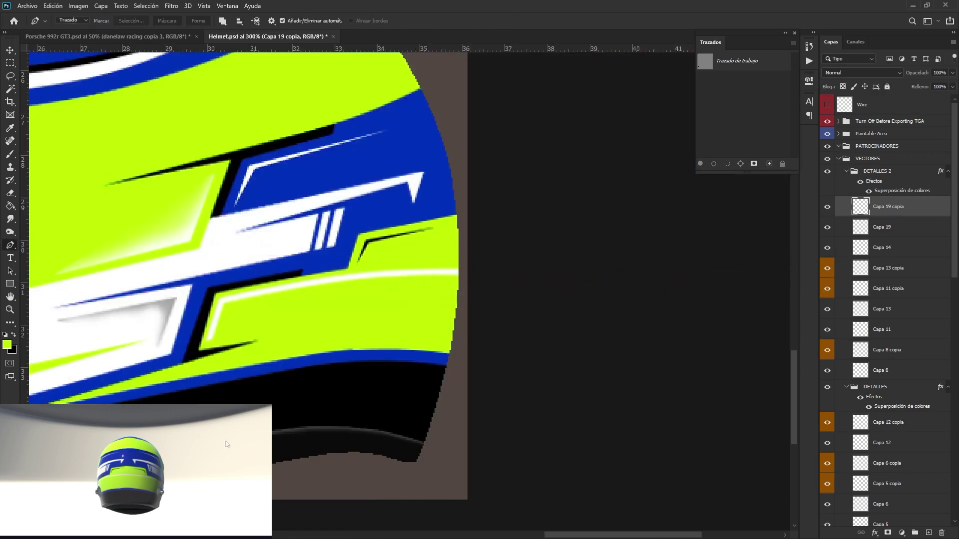
scroll(898, 391, down, 5)
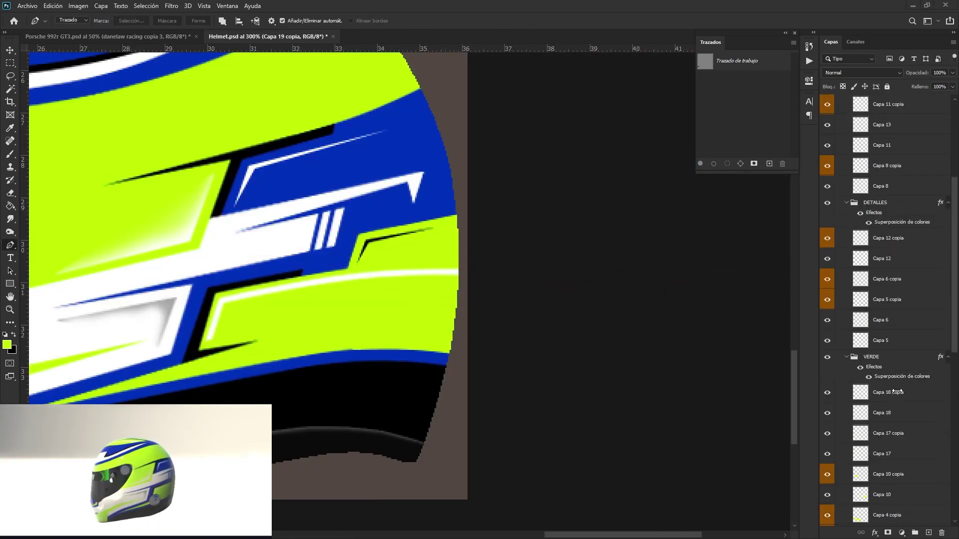
double_click(880, 372)
Step: Finish the VERDE group's drop shadow with Normal blend mode and larger size and distance
click(463, 484)
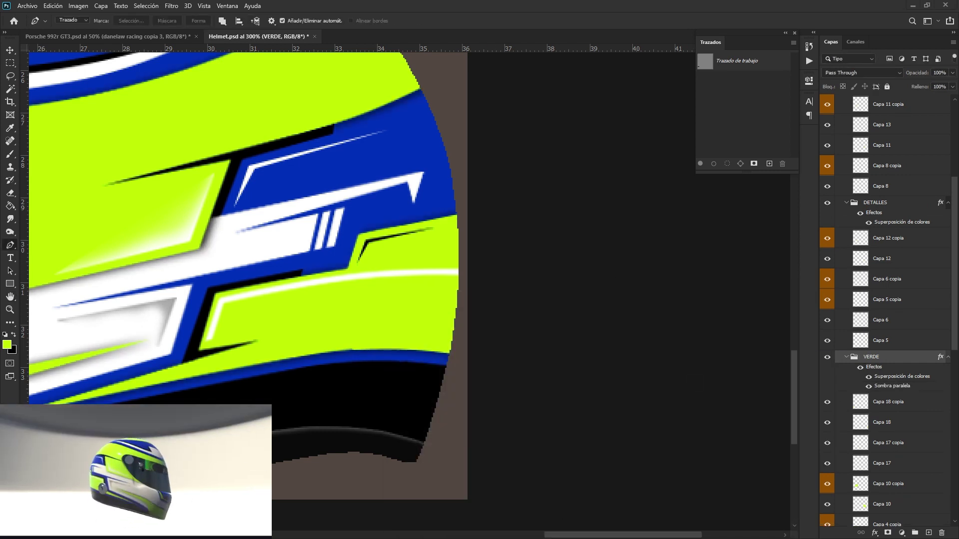
click(608, 335)
click(587, 305)
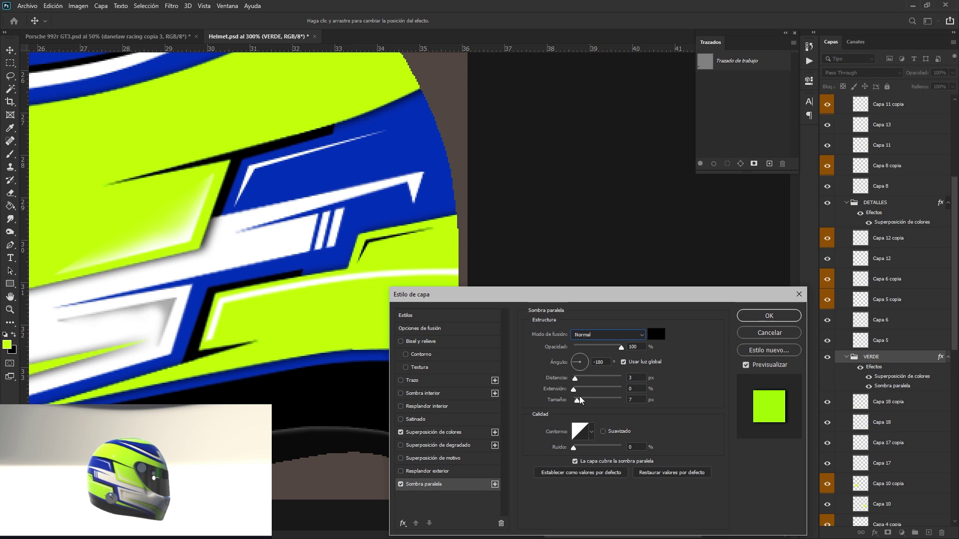
drag(577, 400, 578, 379)
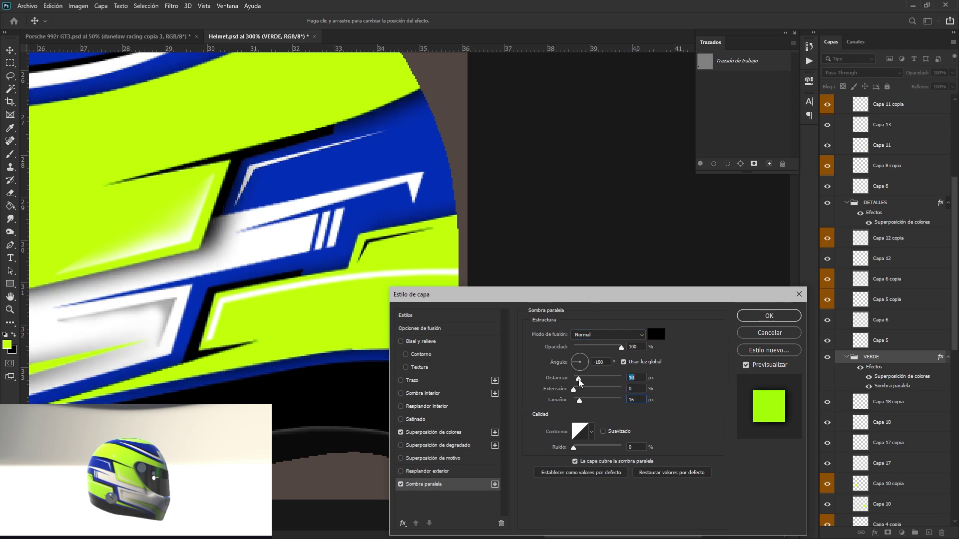
click(754, 333)
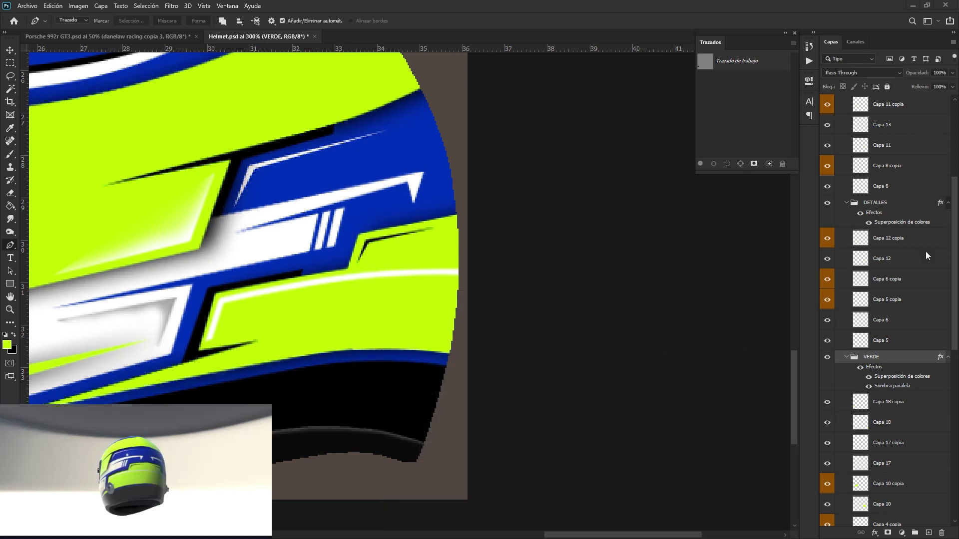
scroll(897, 410, down, 5)
Step: Give the BLANCO group a Normal drop shadow with 24% spread and 3 px size
double_click(902, 377)
click(423, 485)
click(608, 335)
click(587, 305)
mouse_move(574, 389)
mouse_down()
mouse_move(585, 389)
mouse_move(575, 400)
mouse_up()
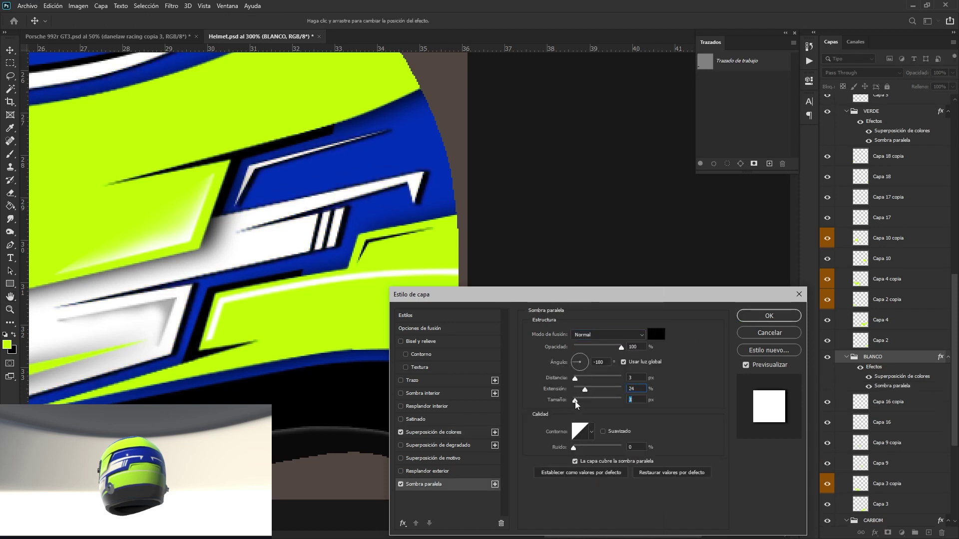
key(Return)
Step: Turn the helmet preview to inspect the front, then zoom out to the whole texture sheet
key(p)
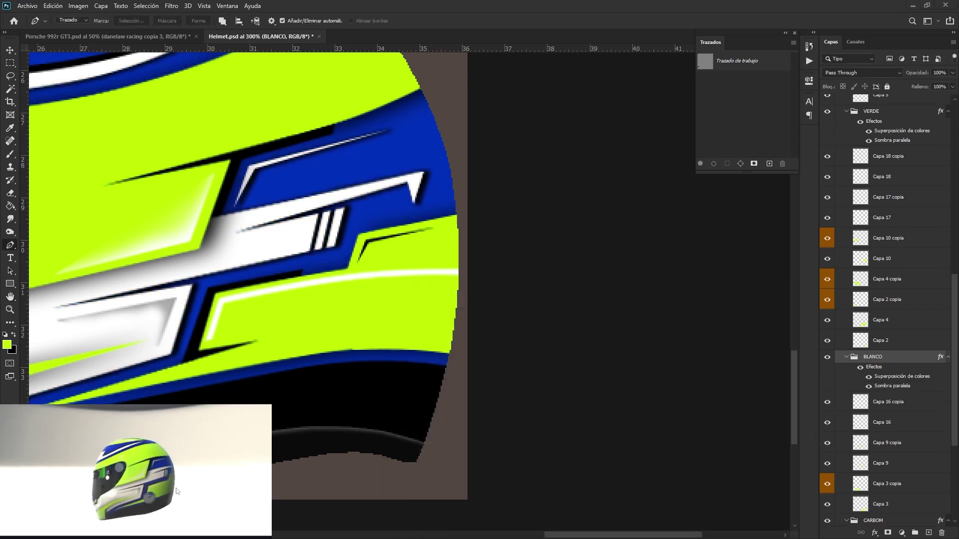
mouse_move(42, 485)
mouse_down()
mouse_move(234, 467)
mouse_move(161, 448)
mouse_move(169, 492)
mouse_up()
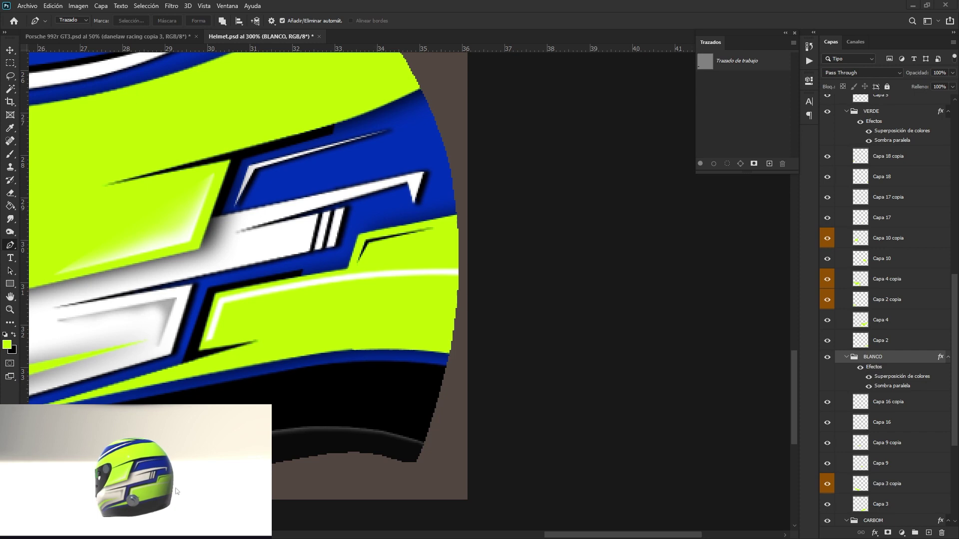
drag(170, 492, 211, 489)
key(ctrl+0)
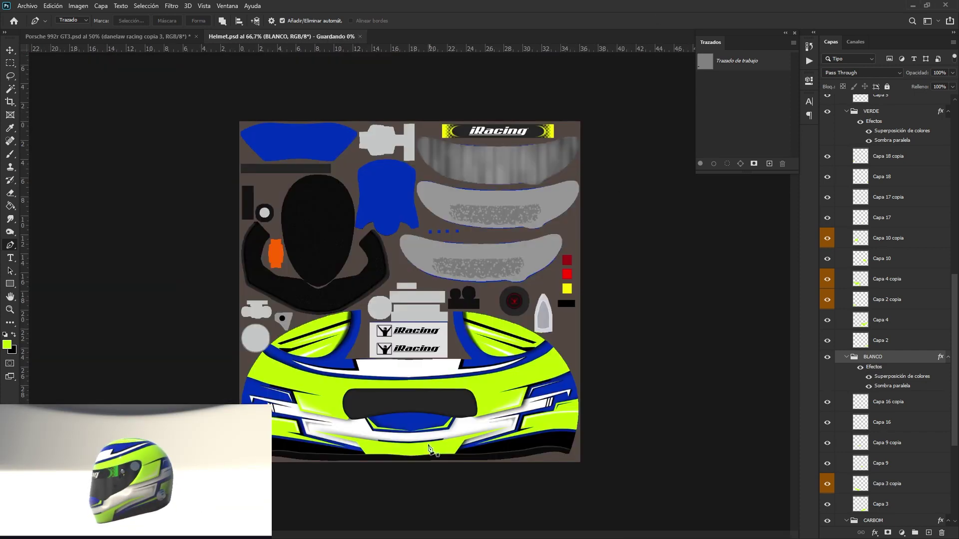
mouse_move(120, 442)
mouse_down()
mouse_move(106, 505)
mouse_move(154, 411)
mouse_up()
scroll(879, 183, up, 2)
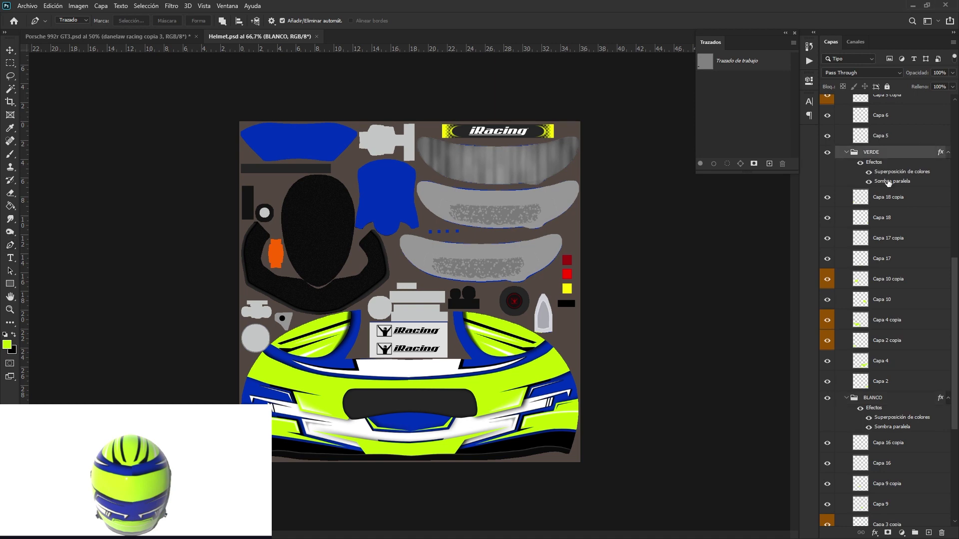
double_click(888, 182)
key(p)
key(Return)
key(Return)
key(p)
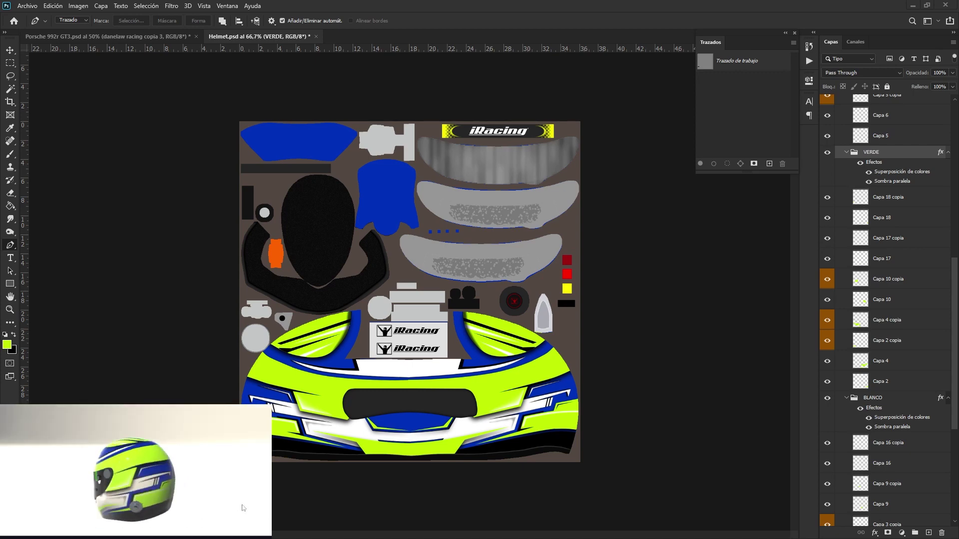
Step: Duplicate the VERDE group as VERDE copia
right_click(880, 158)
click(819, 180)
click(434, 272)
Step: Add a knotwork Pattern Overlay at reduced opacity to VERDE copia
double_click(901, 171)
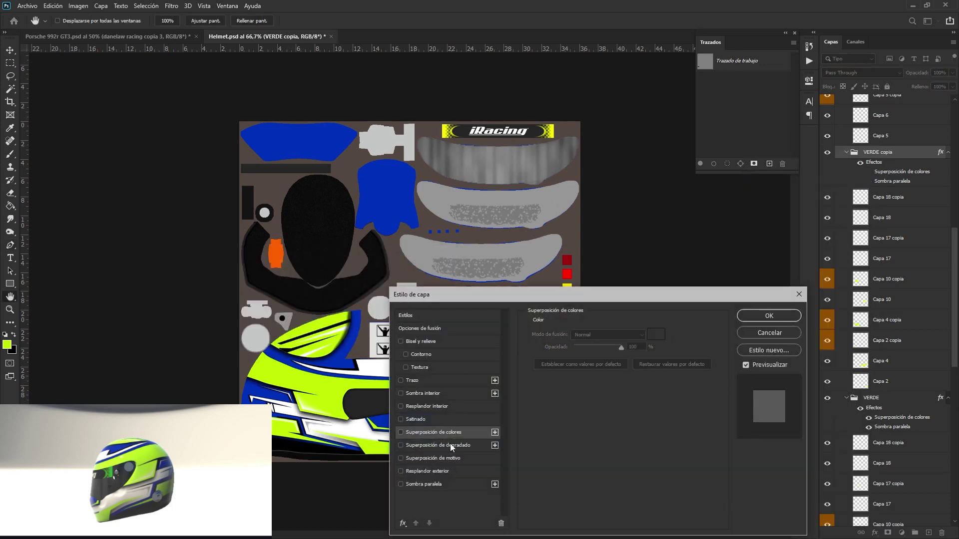
click(433, 458)
click(606, 367)
click(550, 420)
drag(620, 346, 583, 346)
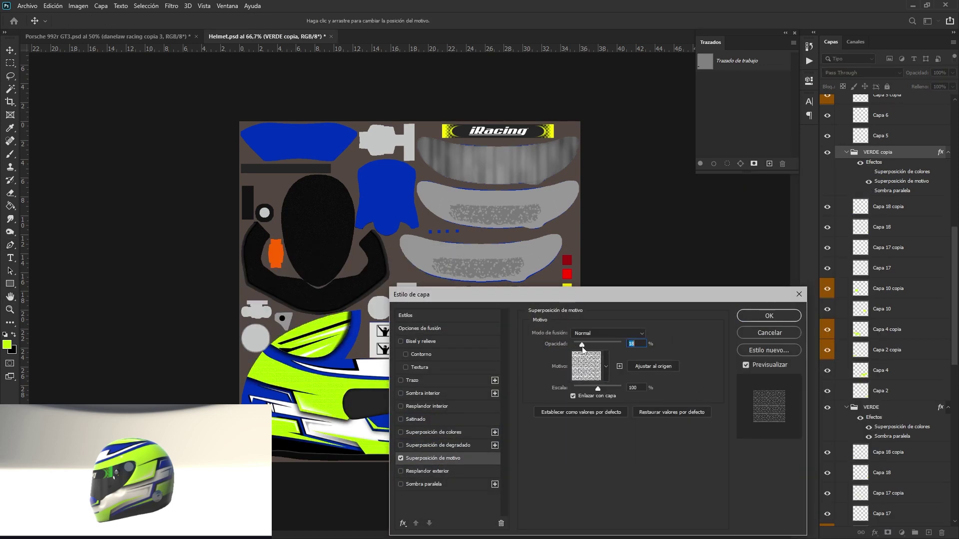
key(Return)
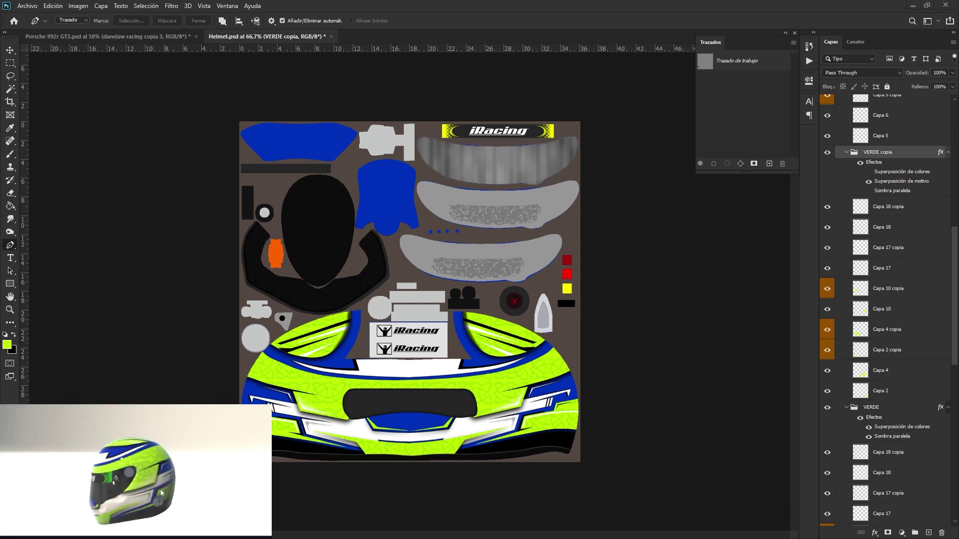
Step: Set the pattern overlay to 39% opacity and 536% scale, then switch to the Porsche 992r GT3 file
double_click(894, 183)
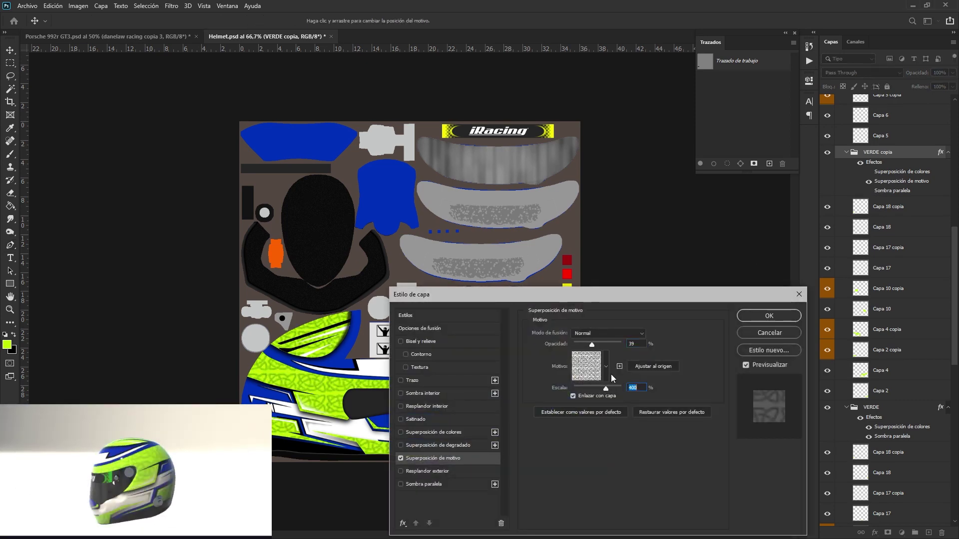
key(Return)
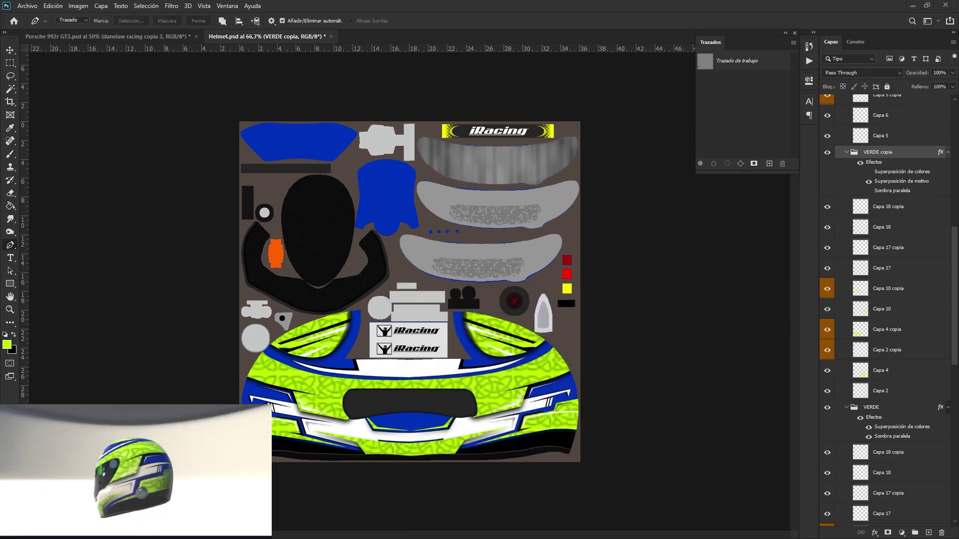
double_click(902, 181)
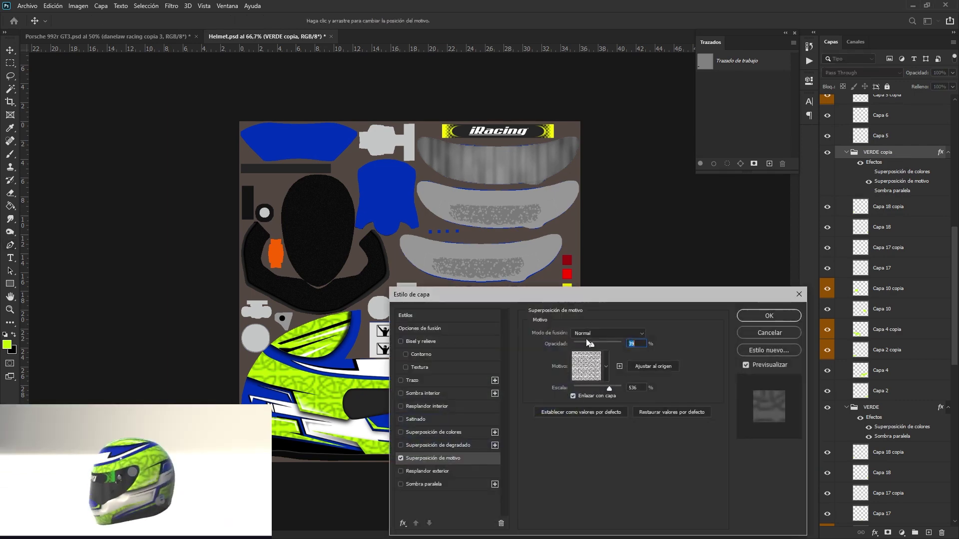
click(747, 321)
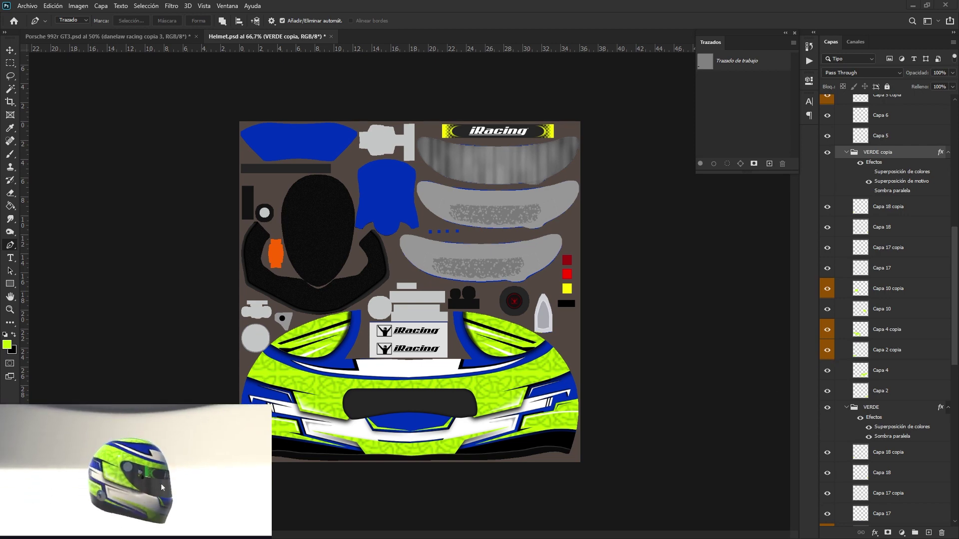
click(157, 45)
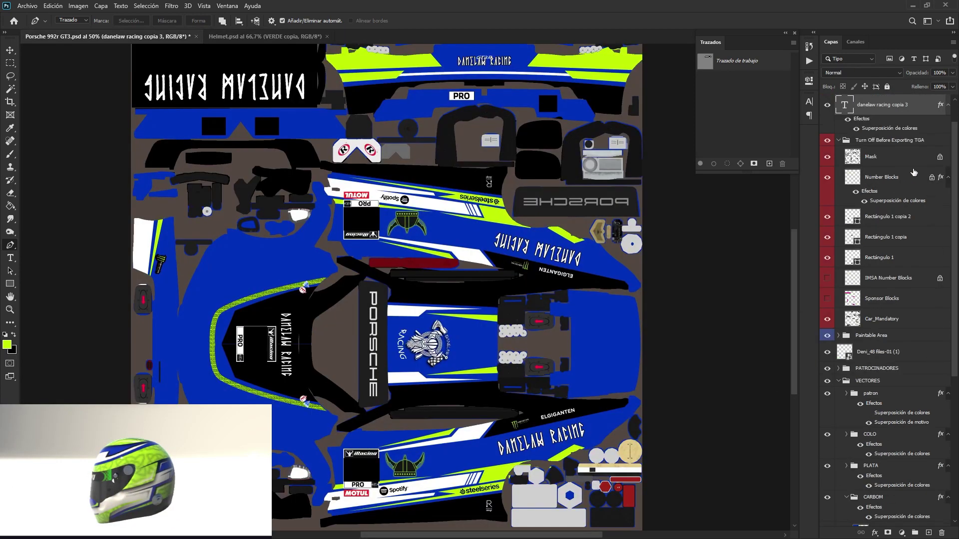
Step: Copy the DANELAW RACING text layer into Helmet.psd's PATROCINADORES group
right_click(885, 142)
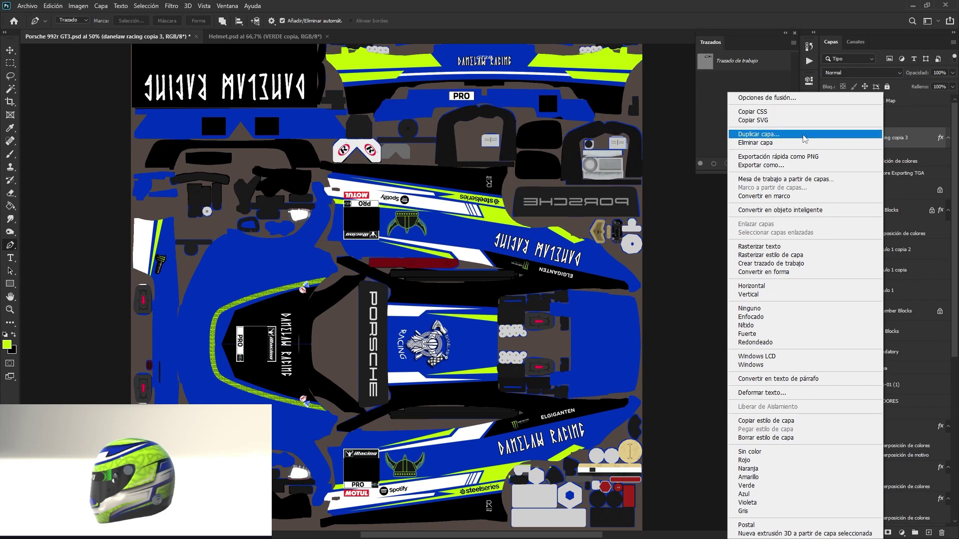
click(804, 139)
key(Return)
click(250, 36)
drag(886, 494, 879, 128)
Step: Place the DANELAW RACING text on the helmet's lower white stripe and confirm its overlay colour
key(ctrl+t)
drag(385, 210, 433, 392)
drag(450, 450, 534, 395)
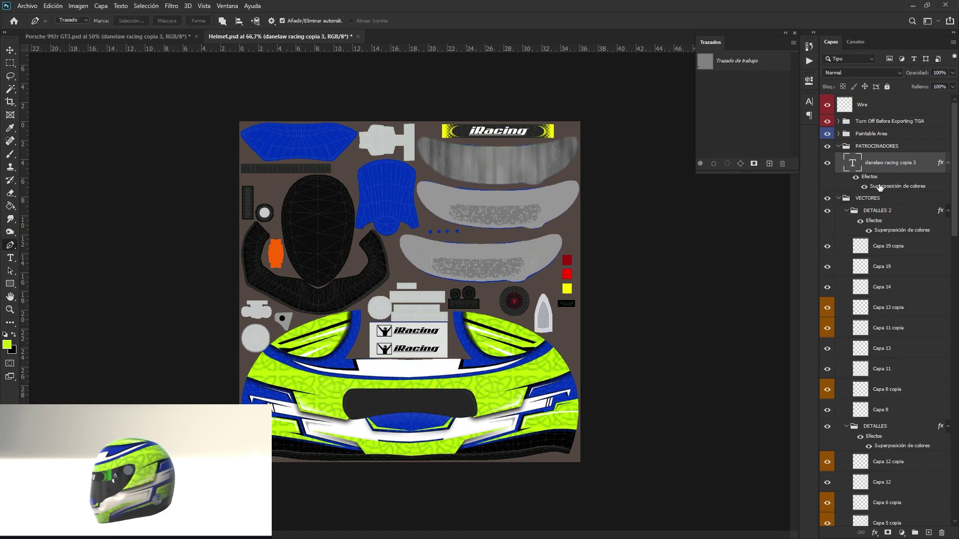
double_click(880, 187)
click(655, 332)
click(739, 356)
key(Return)
drag(140, 470, 145, 506)
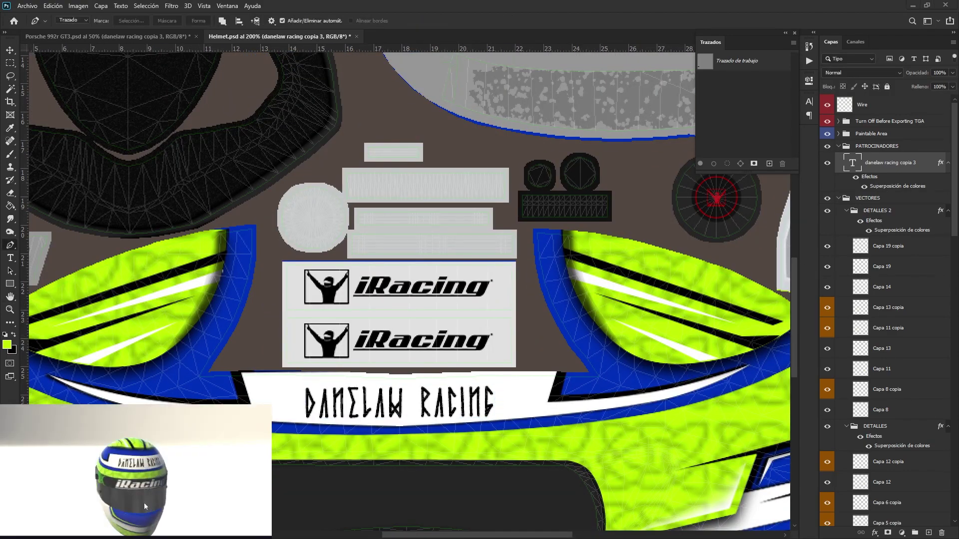
Step: Back in the Porsche livery, select the Viking logo layer
key(ctrl+Tab)
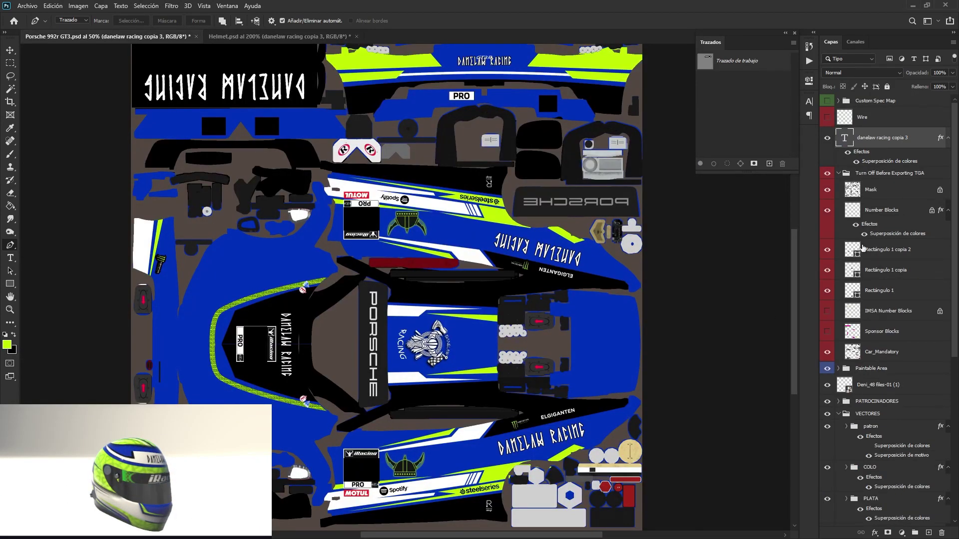
right_click(869, 384)
click(800, 143)
Step: Copy the Viking logo into Helmet.psd and shrink it onto a green side panel
click(428, 274)
key(ctrl+Tab)
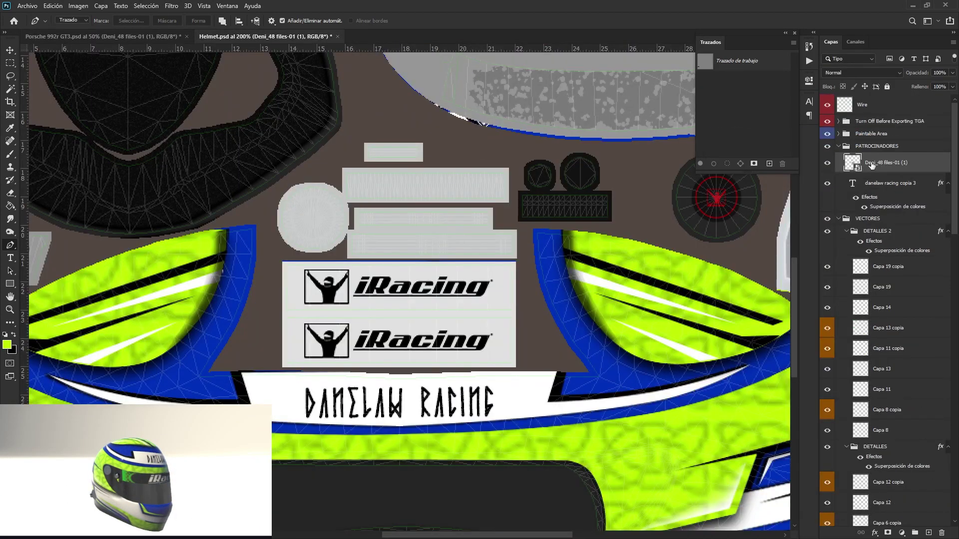
drag(400, 294, 450, 350)
key(ctrl+t)
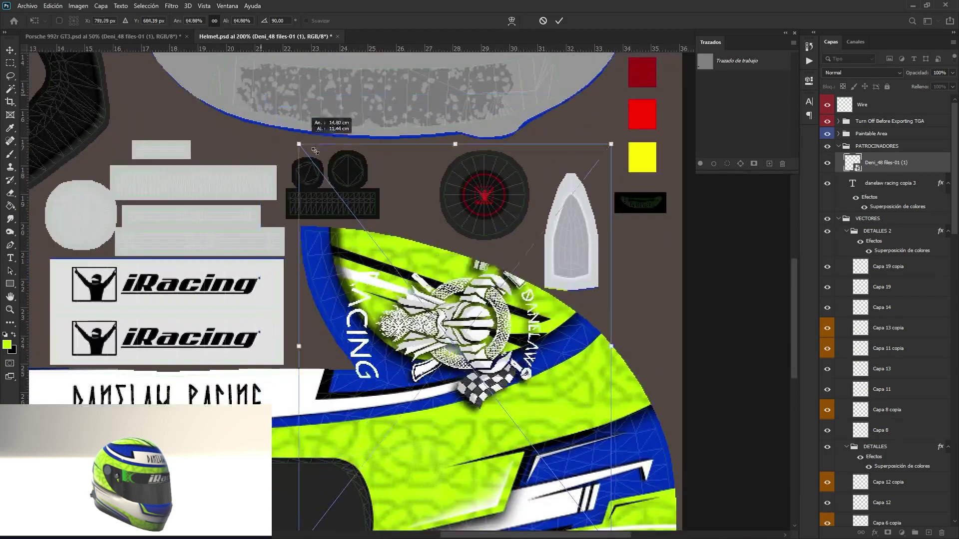
drag(315, 150, 404, 235)
key(Return)
key(p)
Step: Duplicate the logo, rotate the copy onto the left panel, and hide the Wire layer
right_click(872, 171)
click(749, 143)
key(ctrl+t)
drag(118, 364, 125, 369)
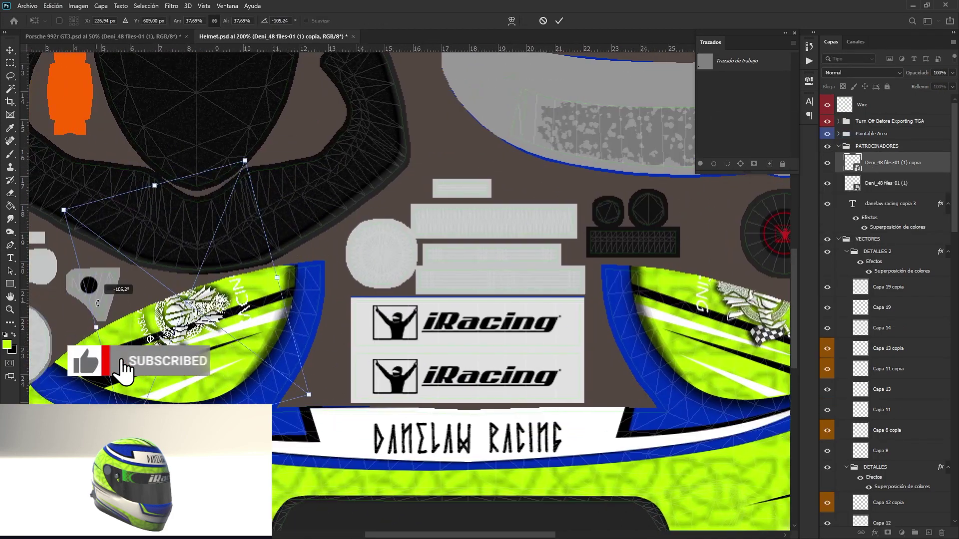
drag(96, 302, 92, 279)
key(Return)
click(828, 105)
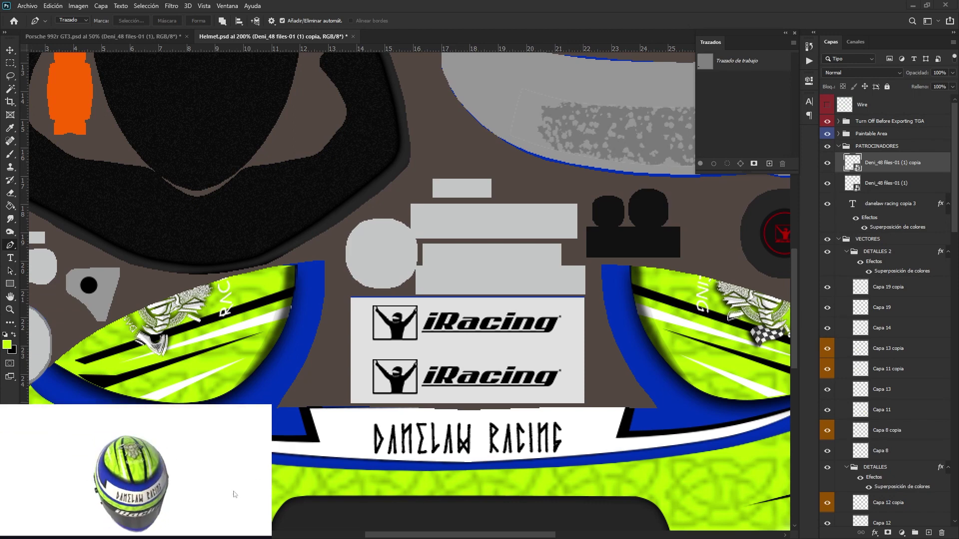
Step: Hide the Capa 13 stripe layer to remove the white streaks on the side panels
scroll(828, 312, down, 1)
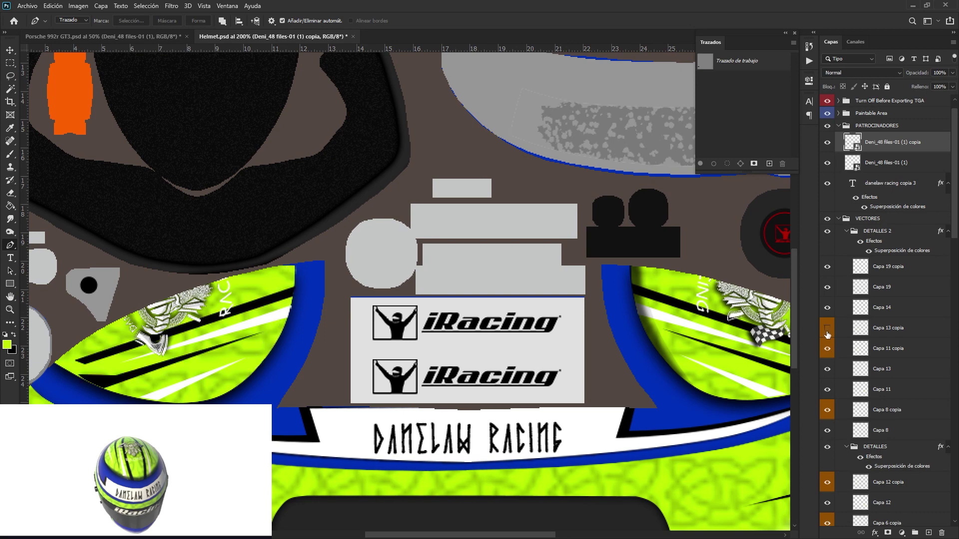
click(829, 372)
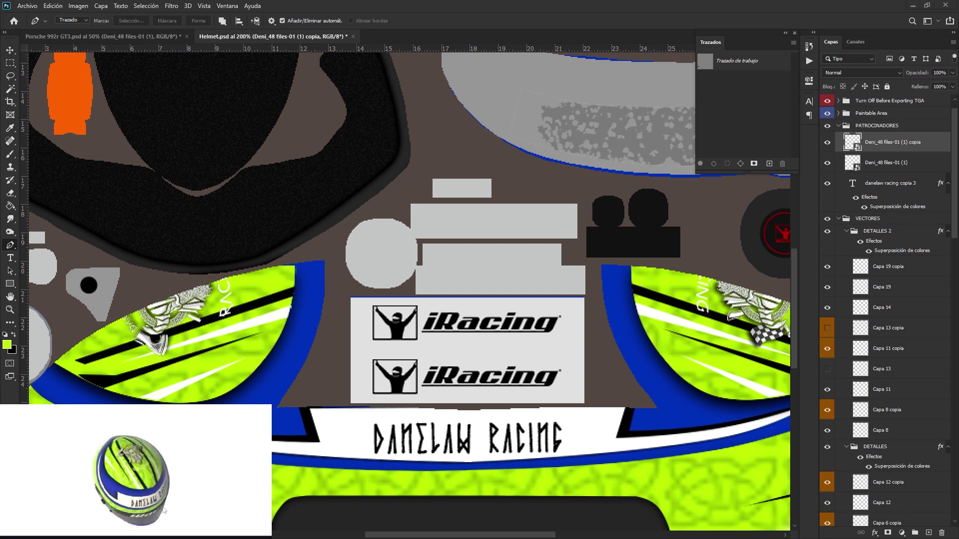